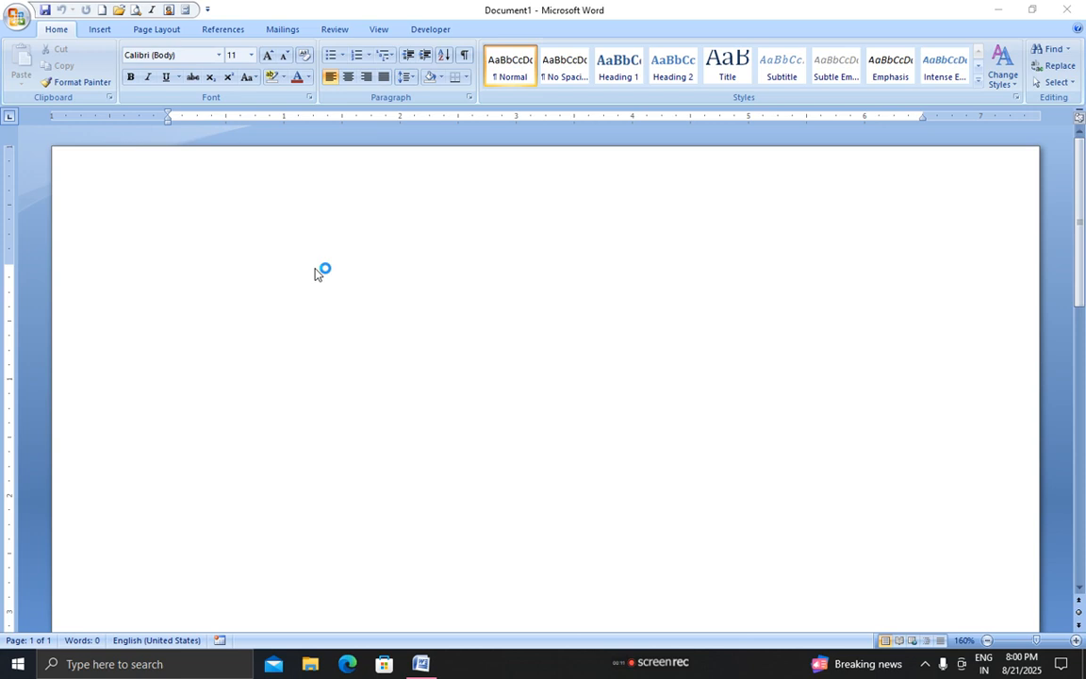
# Type the heading 'Computer' on the first line of the page
pyautogui.click(316, 273)
pyautogui.click(316, 272)
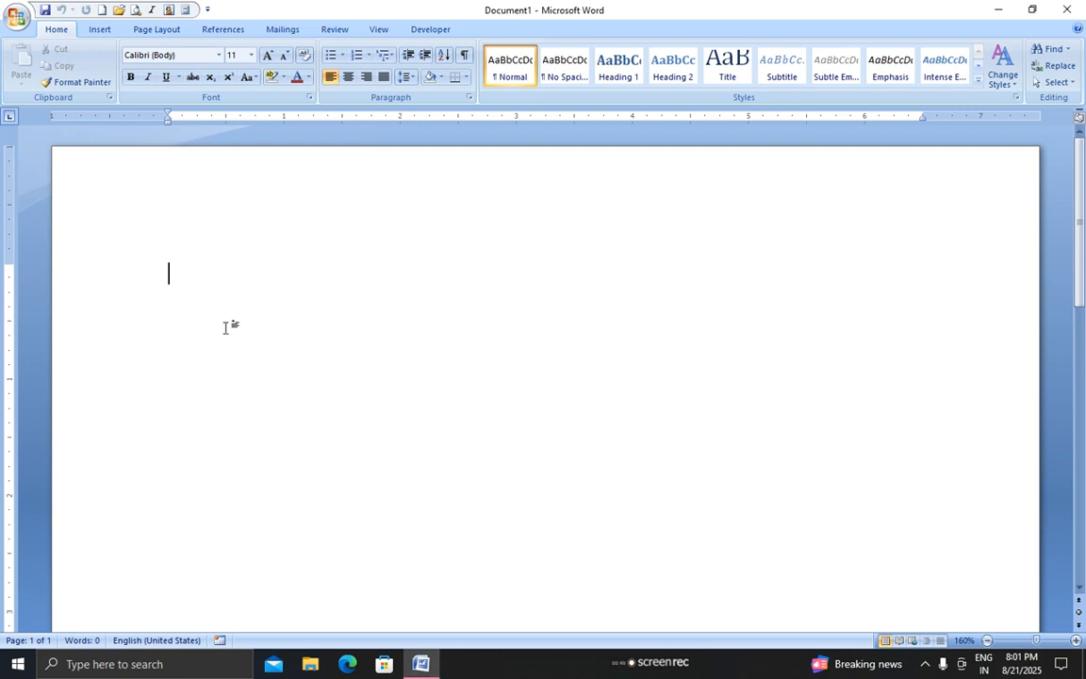
pyautogui.click(216, 296)
pyautogui.press('BackSpace')
pyautogui.press('BackSpace')
pyautogui.write('com')
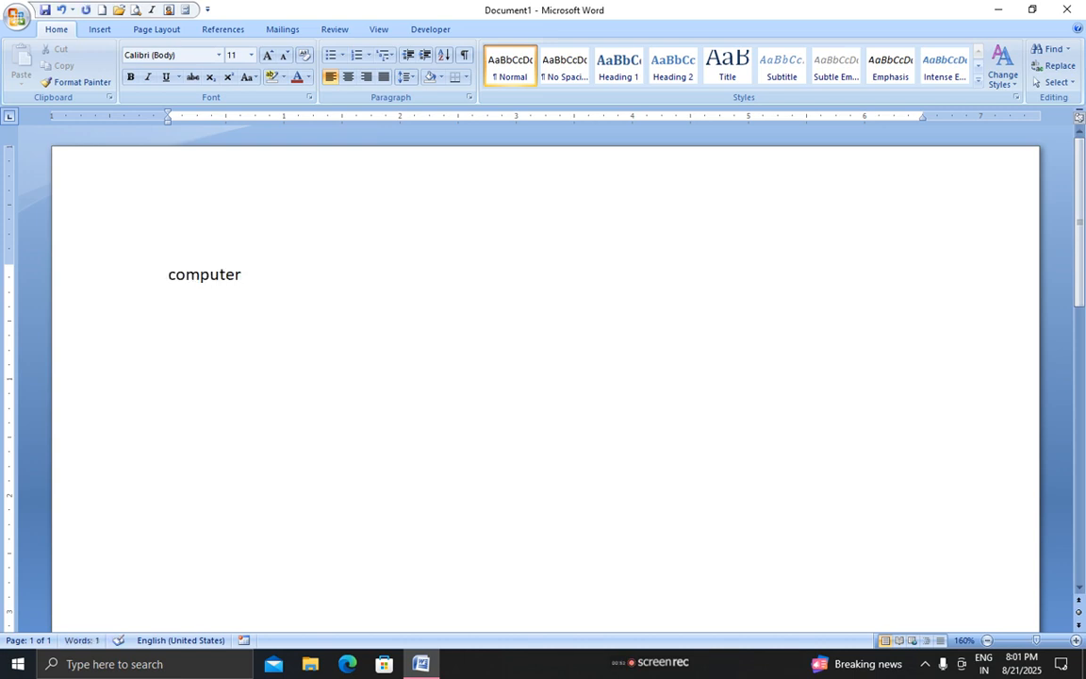
pyautogui.write('puter')
pyautogui.press('Return')
# Generate three sample paragraphs below the heading with =rand()
pyautogui.write('=rand()')
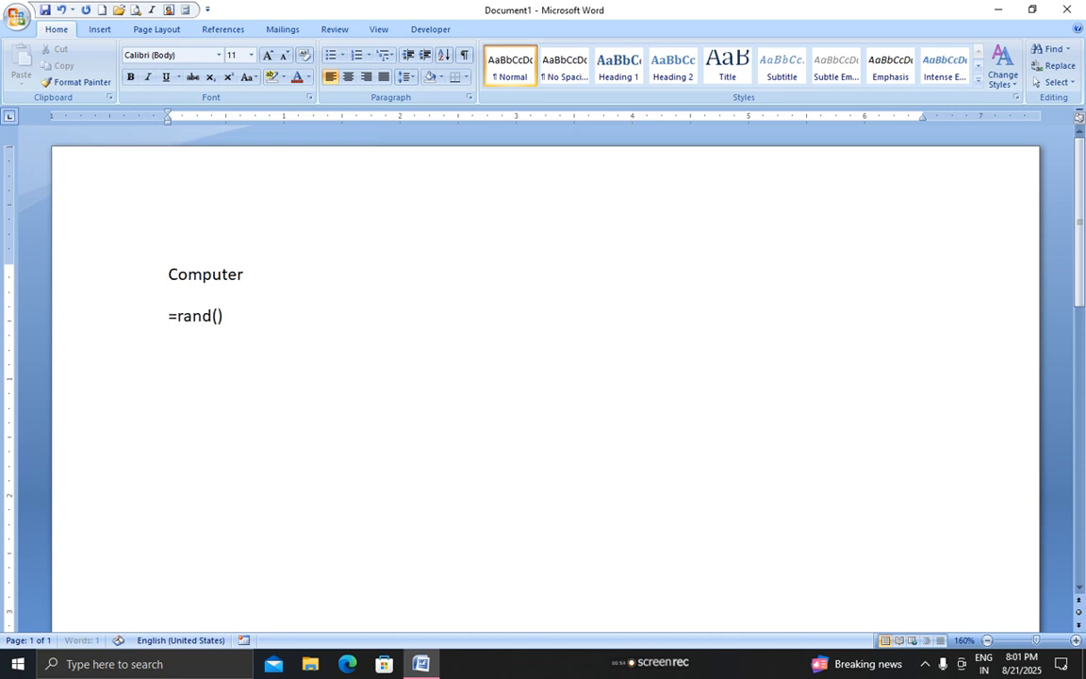
pyautogui.press('Return')
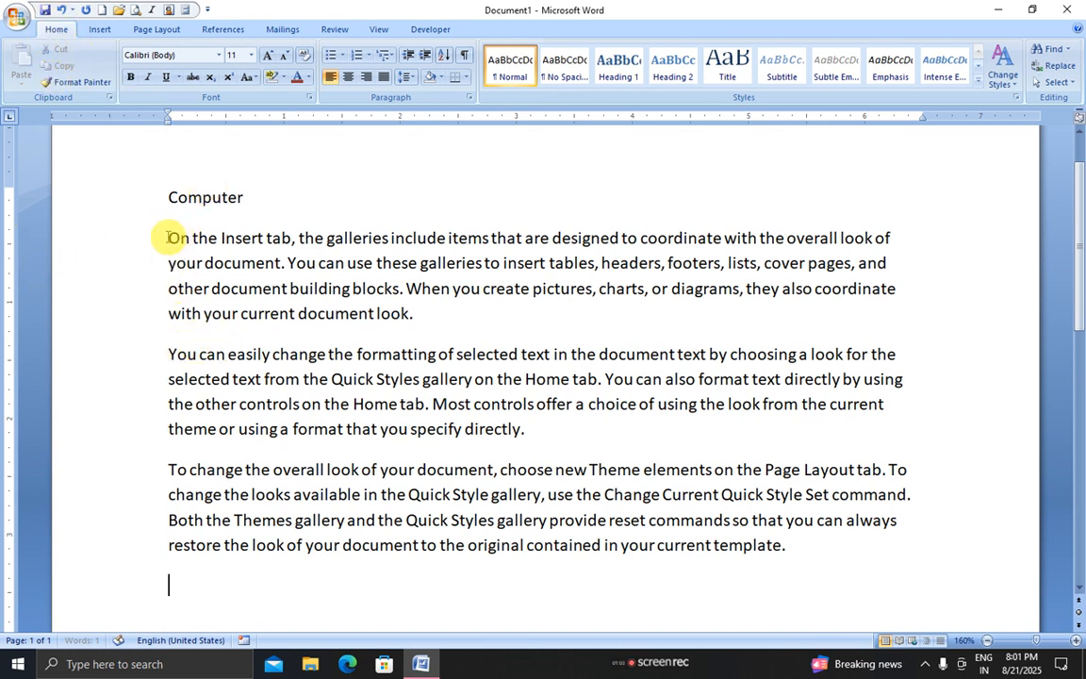
pyautogui.moveTo(166, 237); pyautogui.dragTo(825, 561)
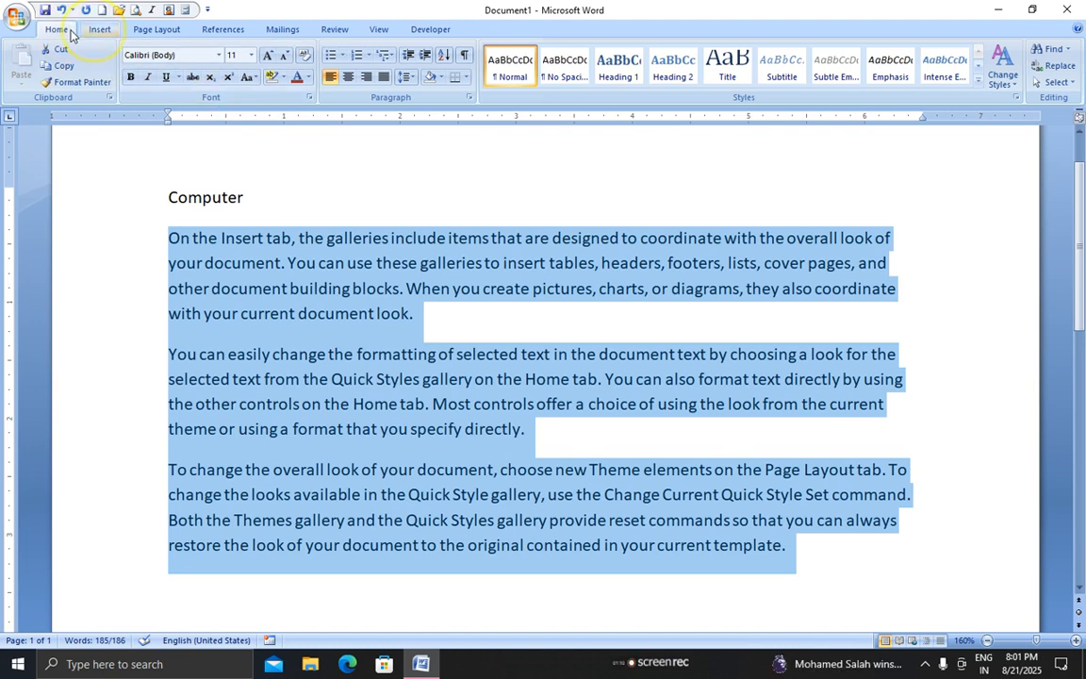
# Set the paragraphs to Times New Roman size 12, then try larger and smaller sizes
pyautogui.click(95, 30)
pyautogui.click(59, 33)
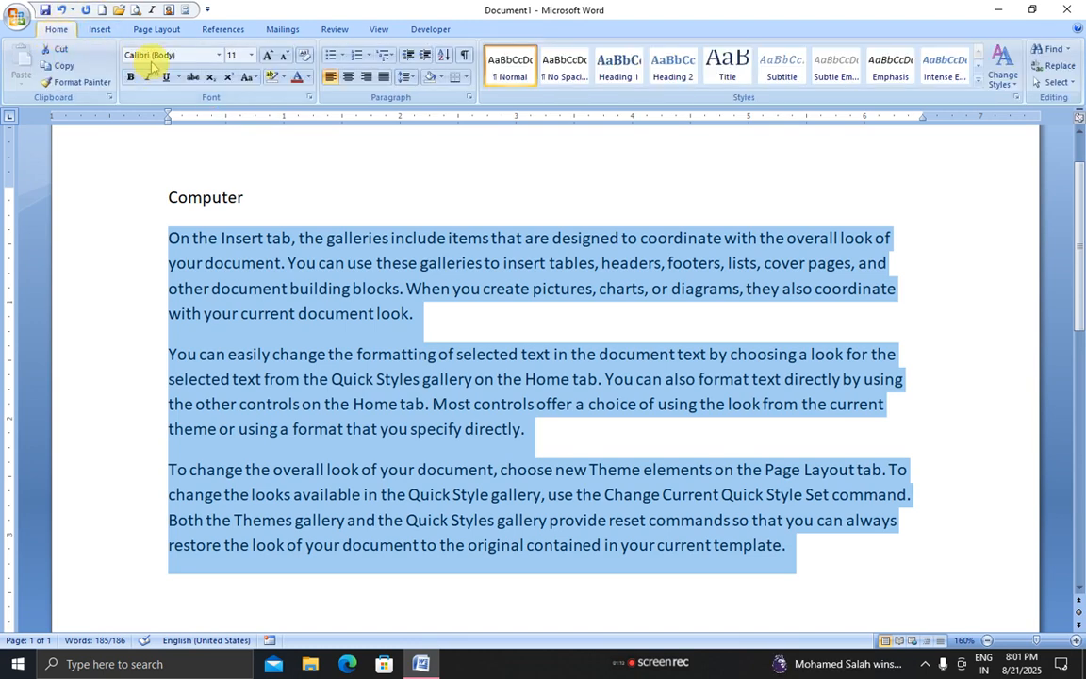
pyautogui.click(218, 55)
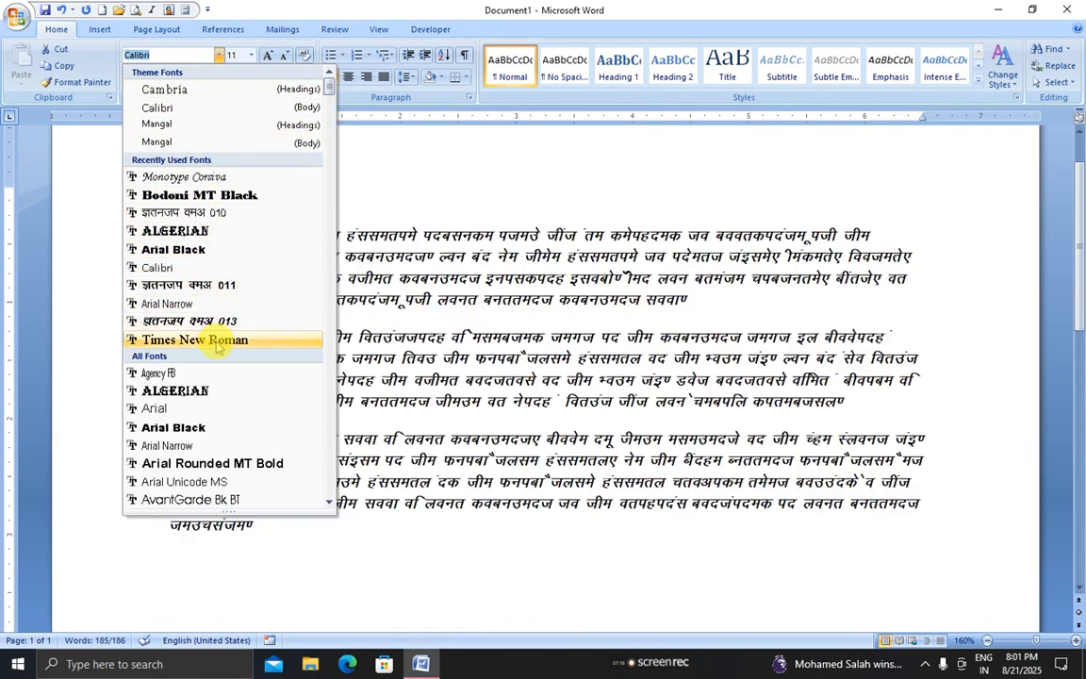
pyautogui.click(231, 268)
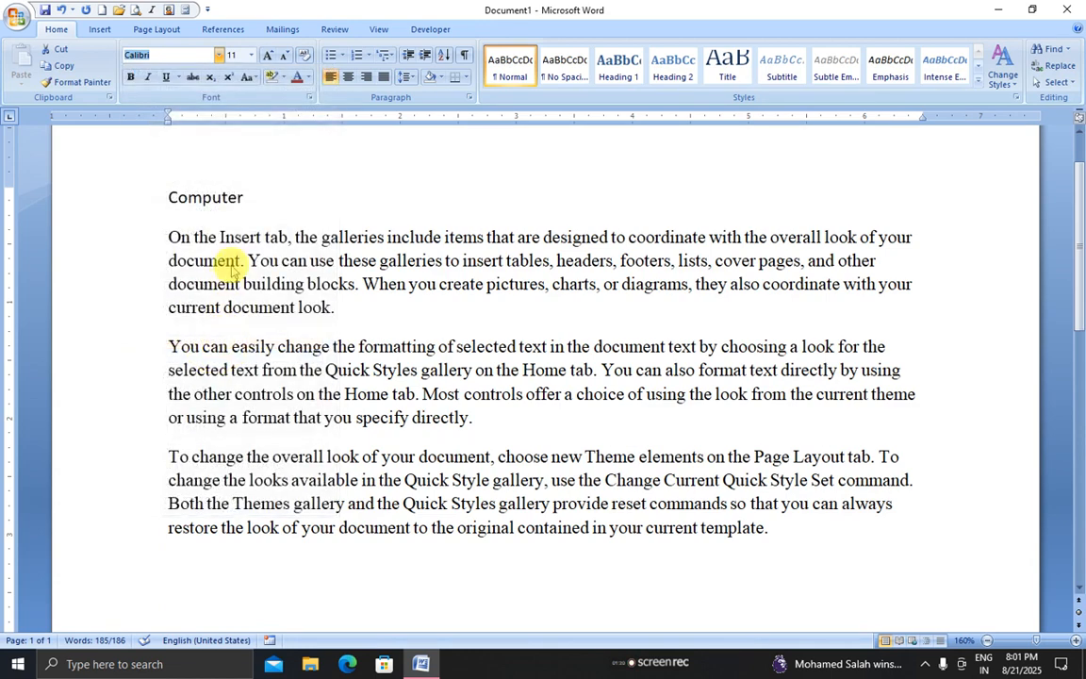
pyautogui.click(252, 57)
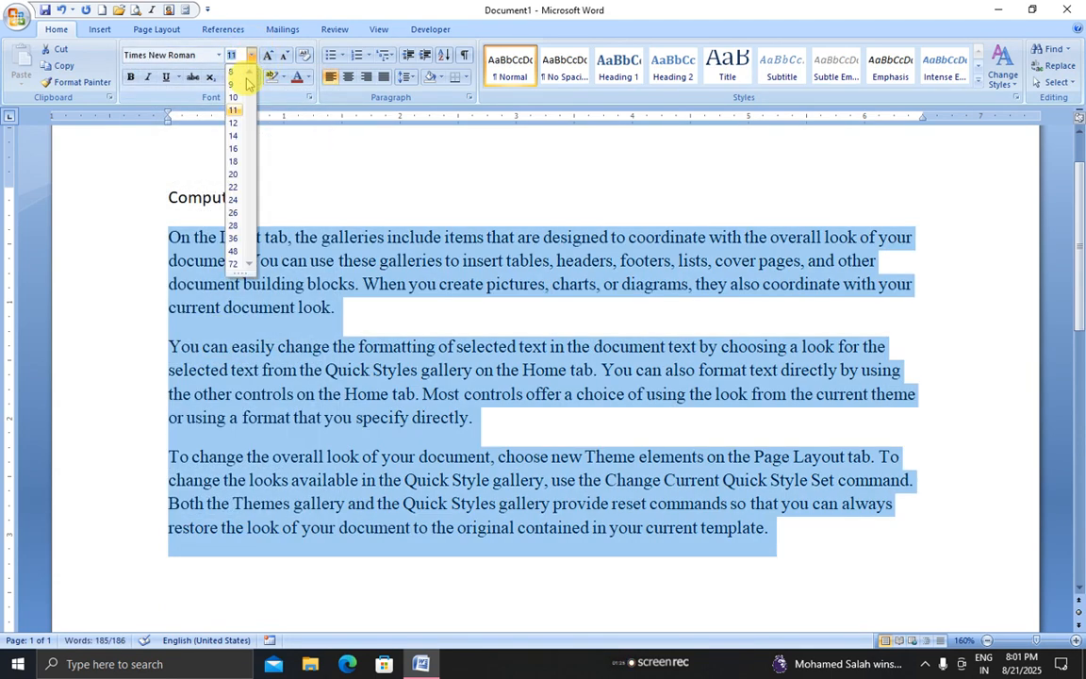
pyautogui.click(233, 123)
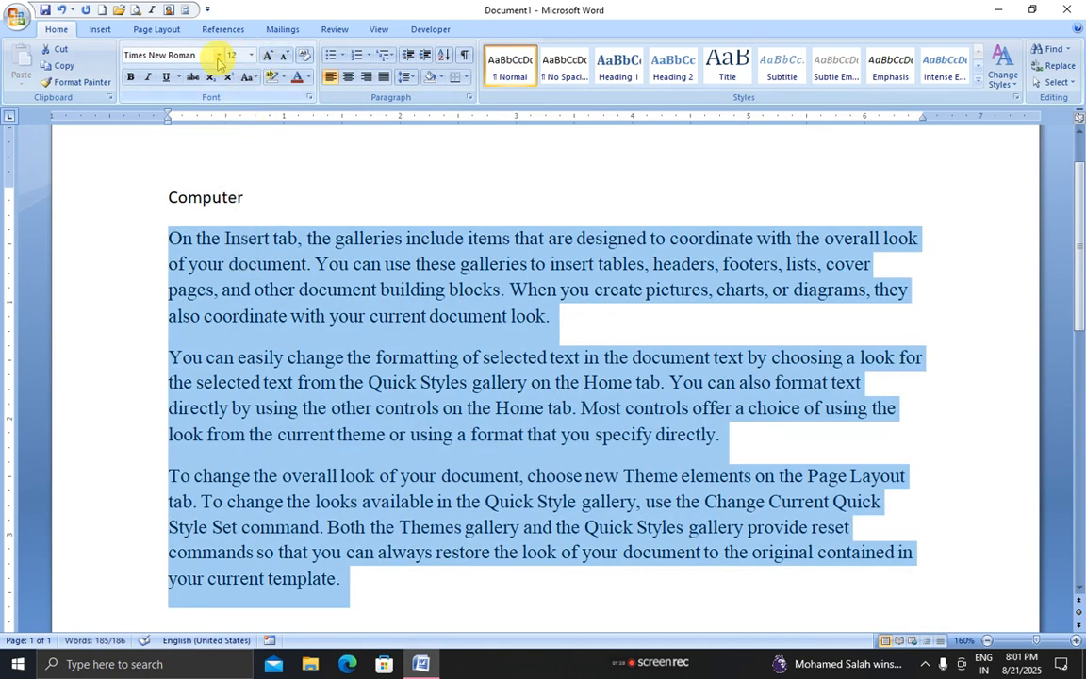
pyautogui.click(271, 57)
pyautogui.click(286, 57)
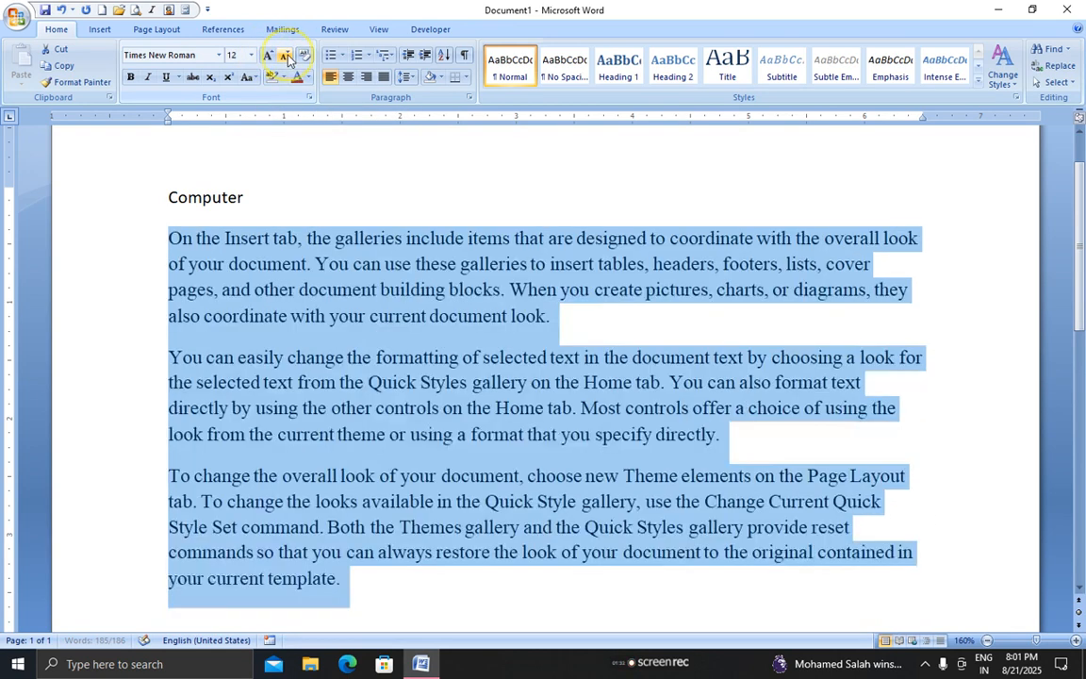
pyautogui.click(286, 57)
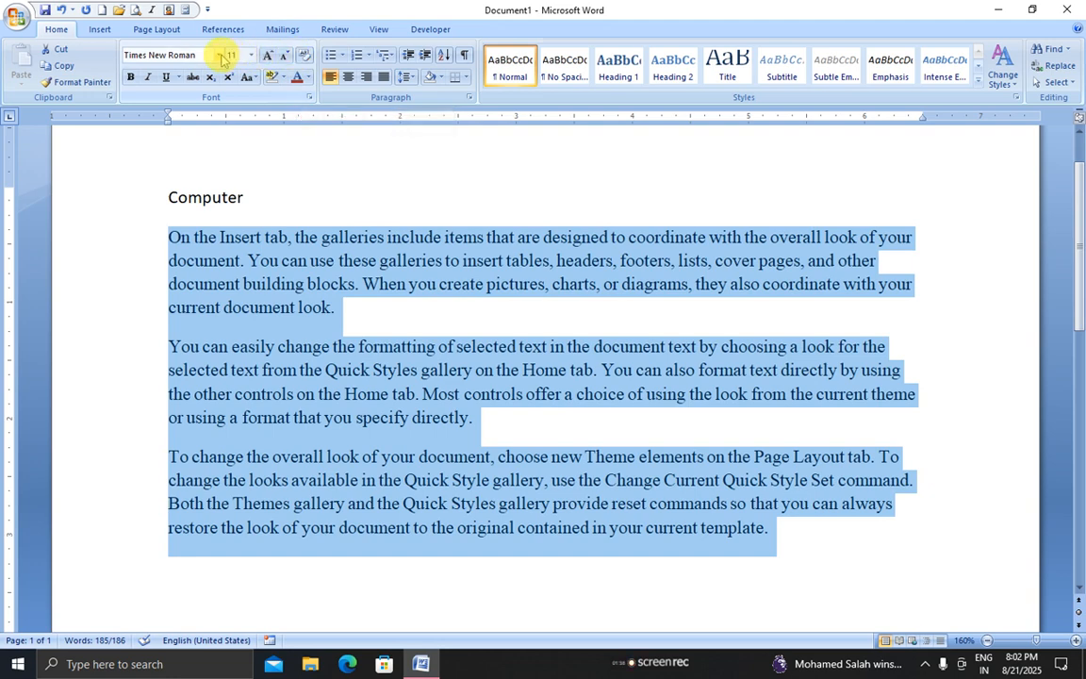
# Try italic, underline and bold on the paragraphs, then clear all formatting
pyautogui.click(148, 77)
pyautogui.click(166, 76)
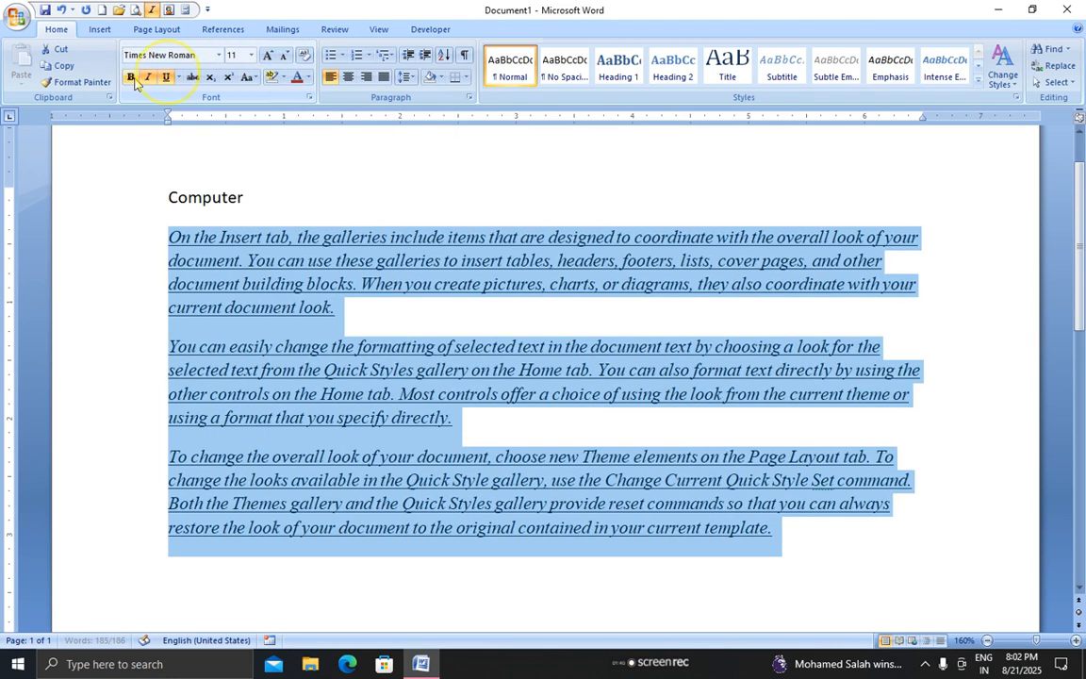
pyautogui.click(132, 77)
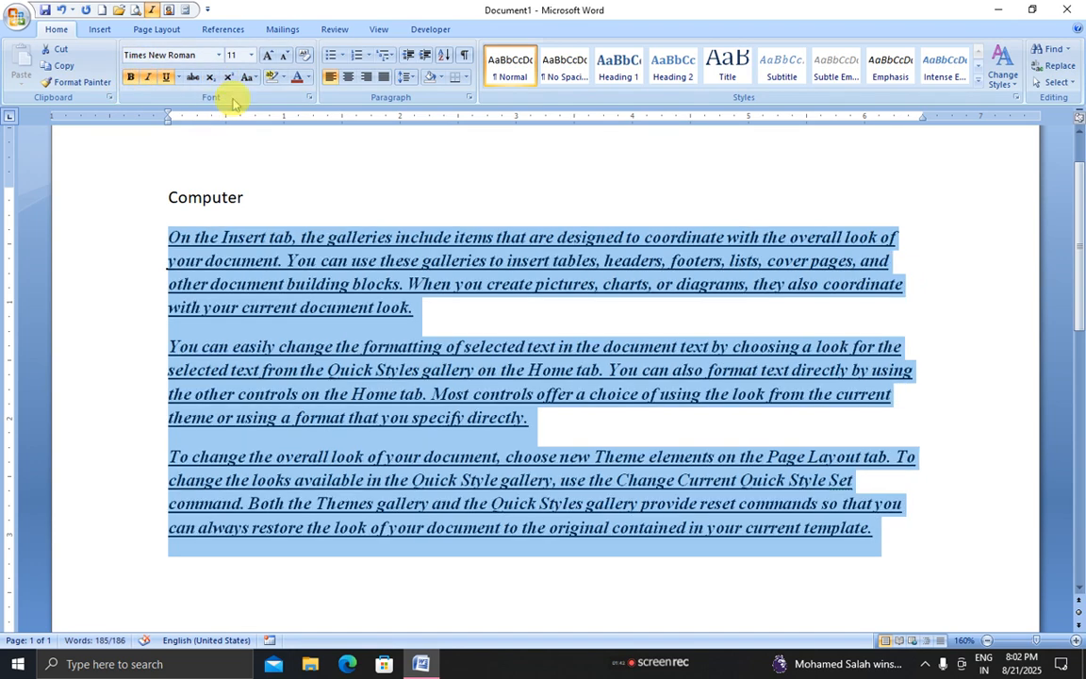
pyautogui.click(304, 57)
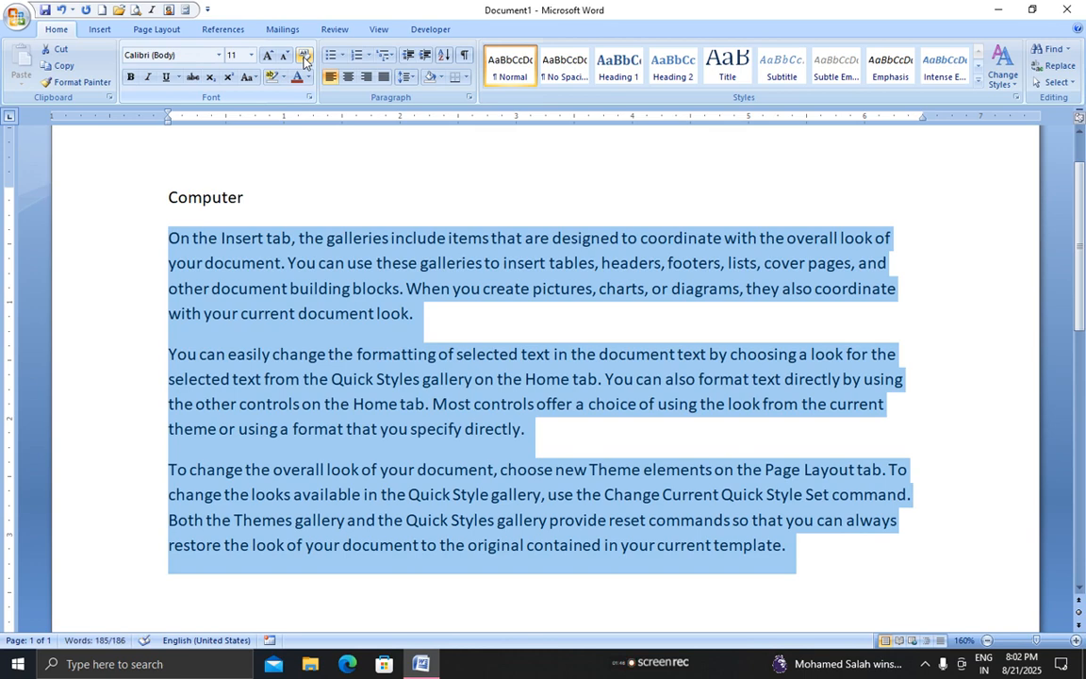
# Reapply Times New Roman at size 12 to the three paragraphs
pyautogui.click(218, 54)
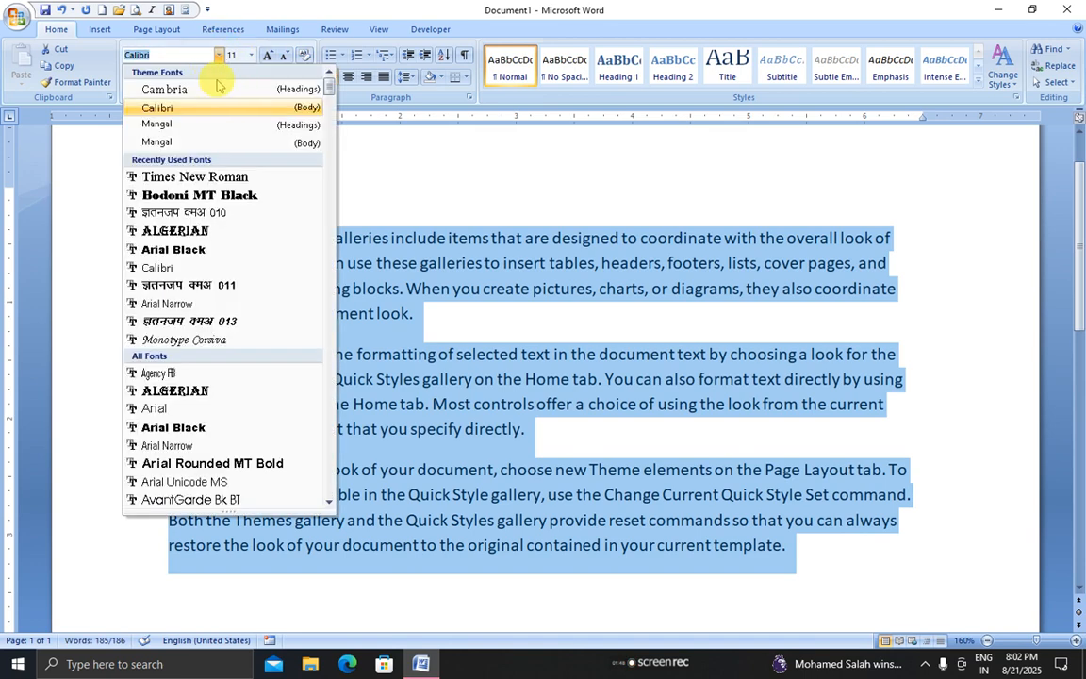
pyautogui.click(185, 177)
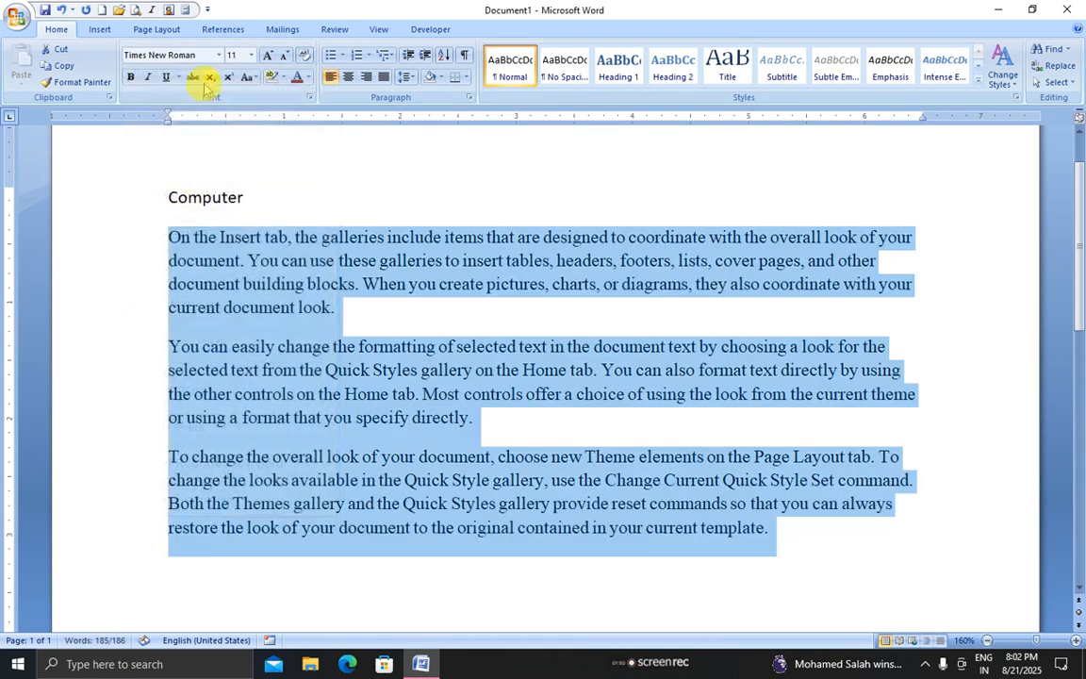
pyautogui.click(251, 56)
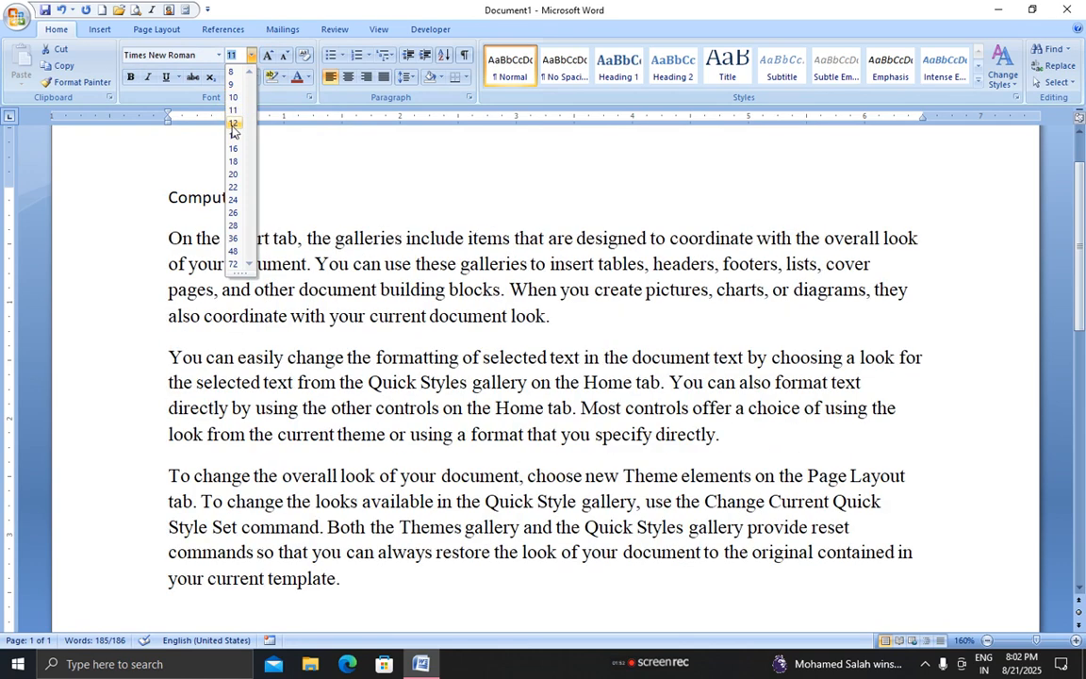
pyautogui.click(233, 125)
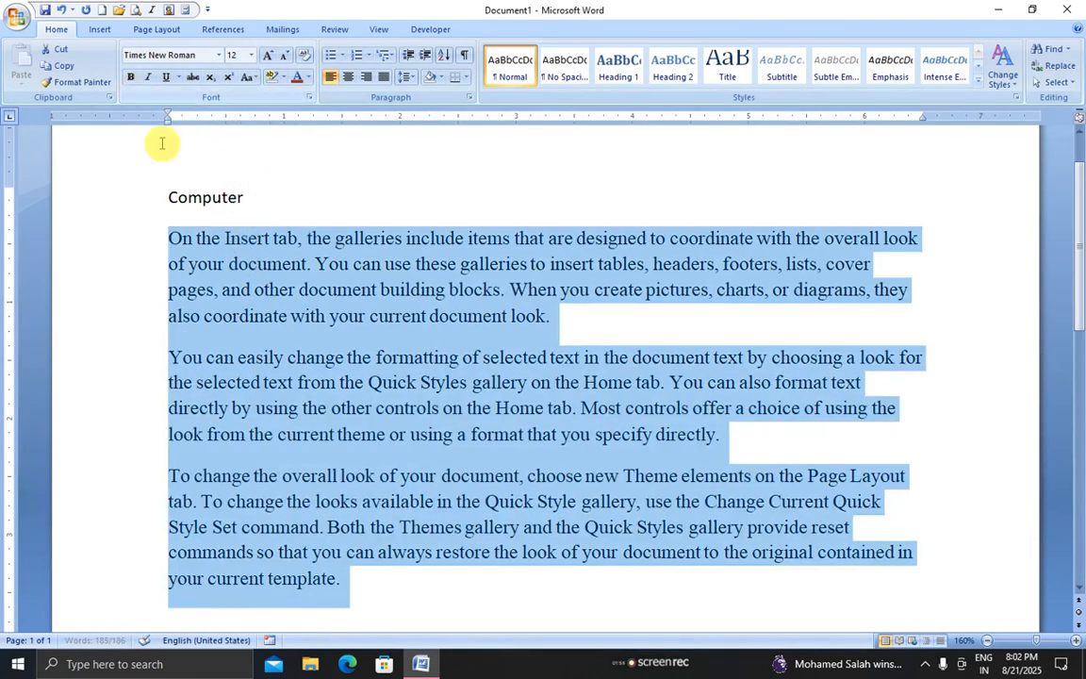
pyautogui.click(257, 195)
pyautogui.click(152, 201)
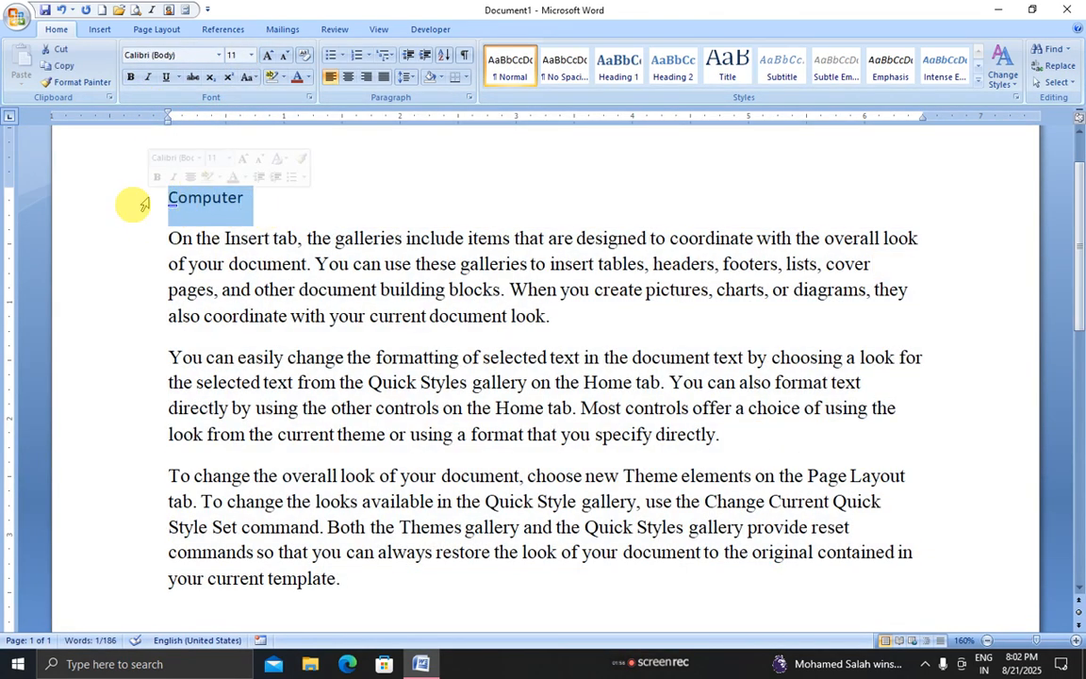
# Make the word Computer bold, italic and underlined
pyautogui.click(132, 77)
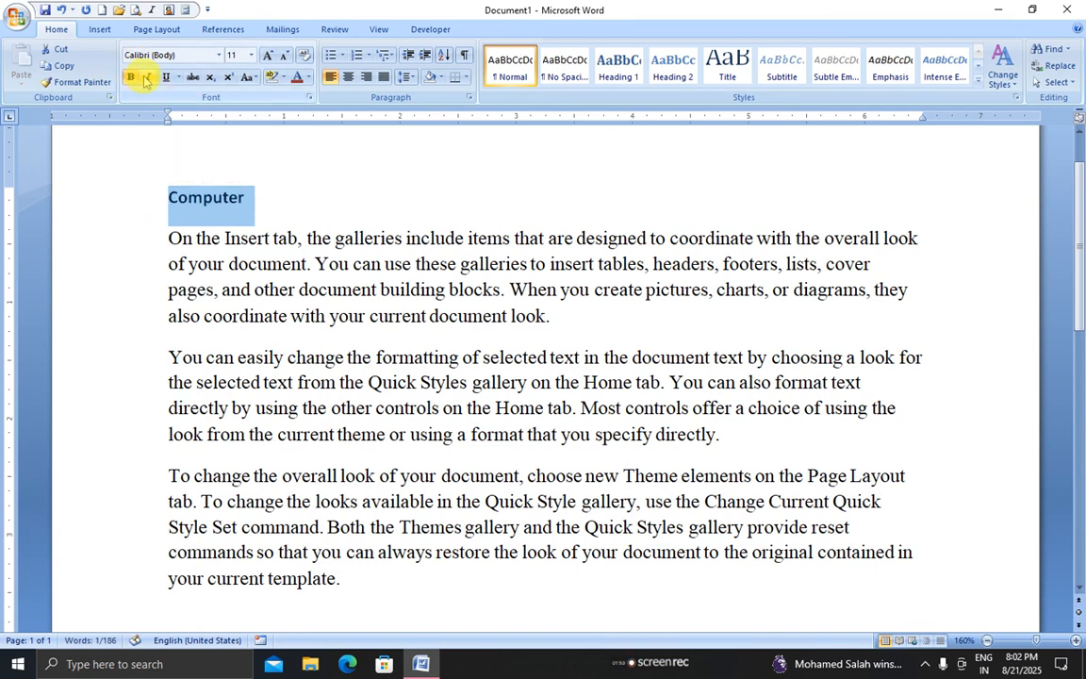
pyautogui.click(146, 78)
pyautogui.click(166, 77)
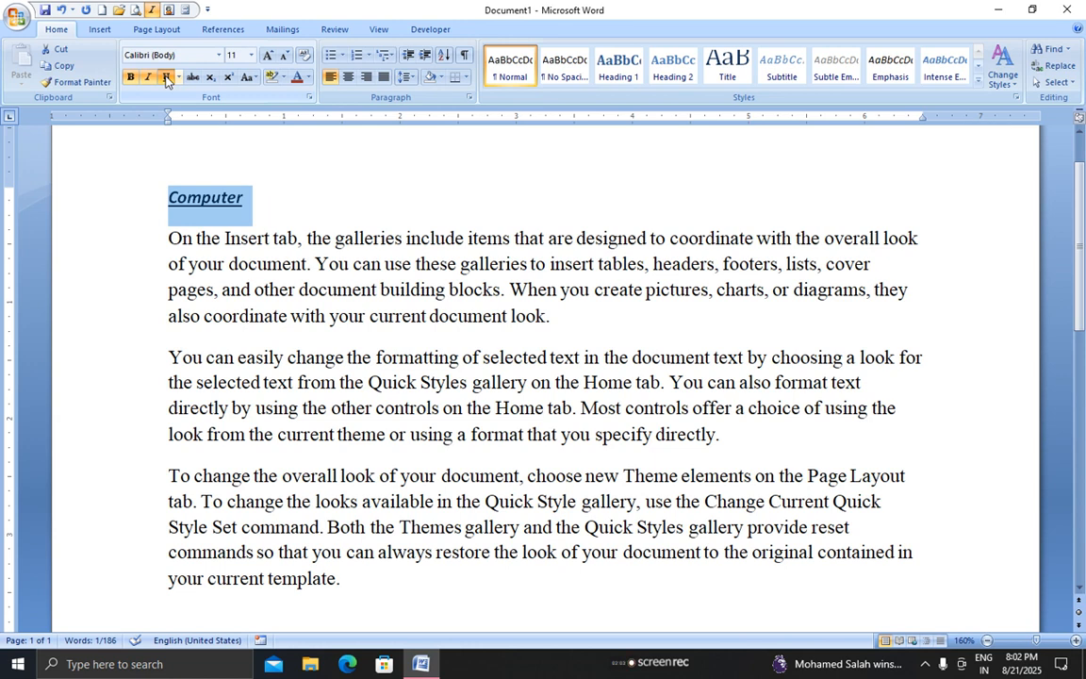
pyautogui.click(166, 77)
pyautogui.click(148, 77)
pyautogui.click(130, 78)
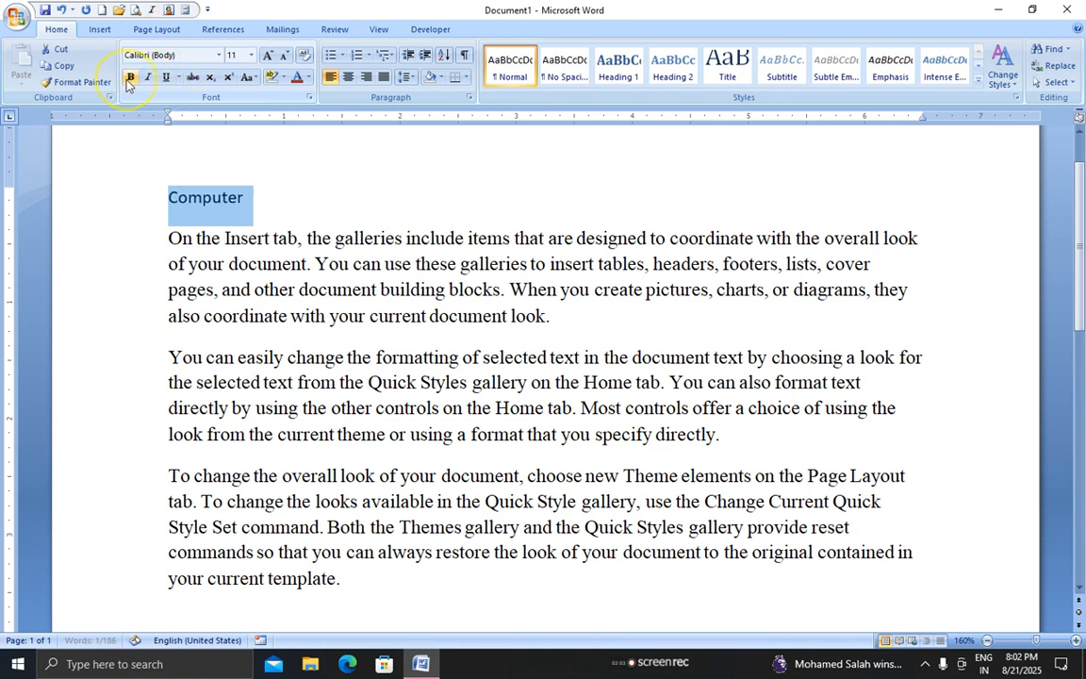
pyautogui.click(130, 77)
pyautogui.click(147, 78)
pyautogui.click(166, 77)
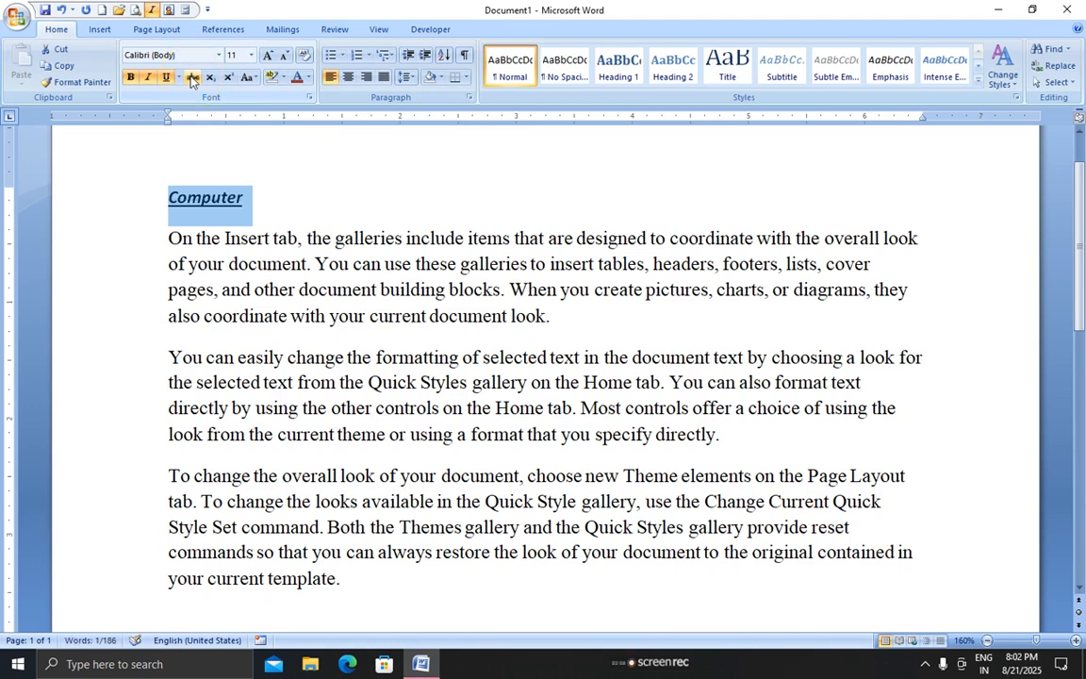
# Centre the Computer heading on its line
pyautogui.click(265, 198)
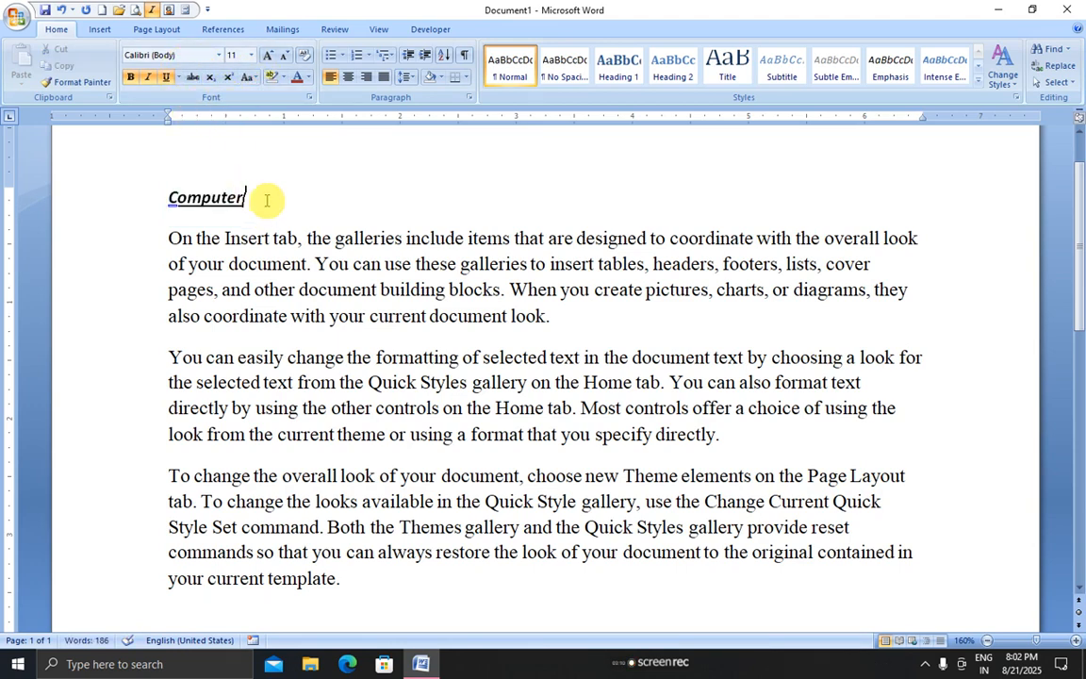
pyautogui.moveTo(266, 200); pyautogui.dragTo(158, 201)
pyautogui.click(276, 243)
pyautogui.moveTo(271, 204); pyautogui.dragTo(162, 205)
pyautogui.click(349, 77)
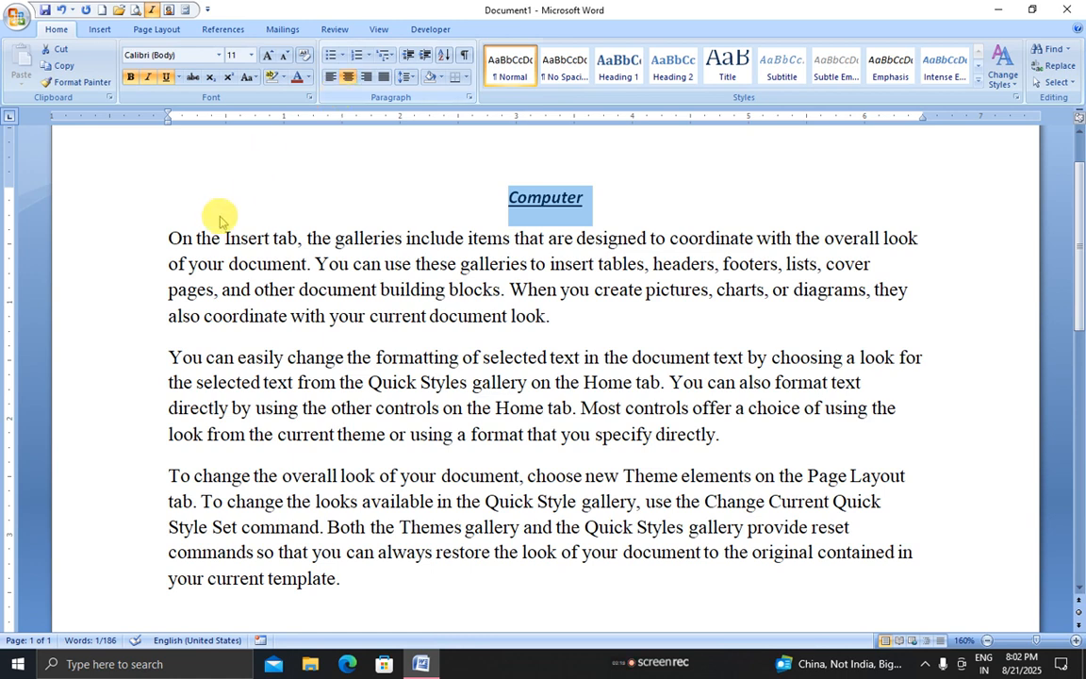
pyautogui.moveTo(168, 238); pyautogui.dragTo(891, 599)
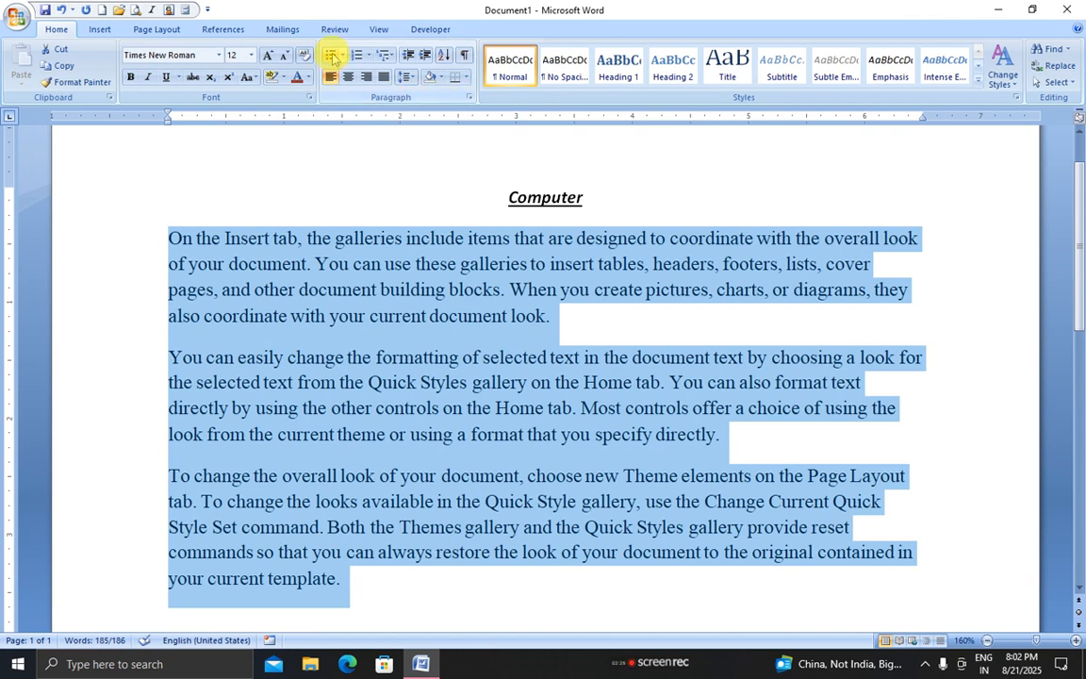
# Try right, left and centre alignment on the three body paragraphs
pyautogui.click(293, 264)
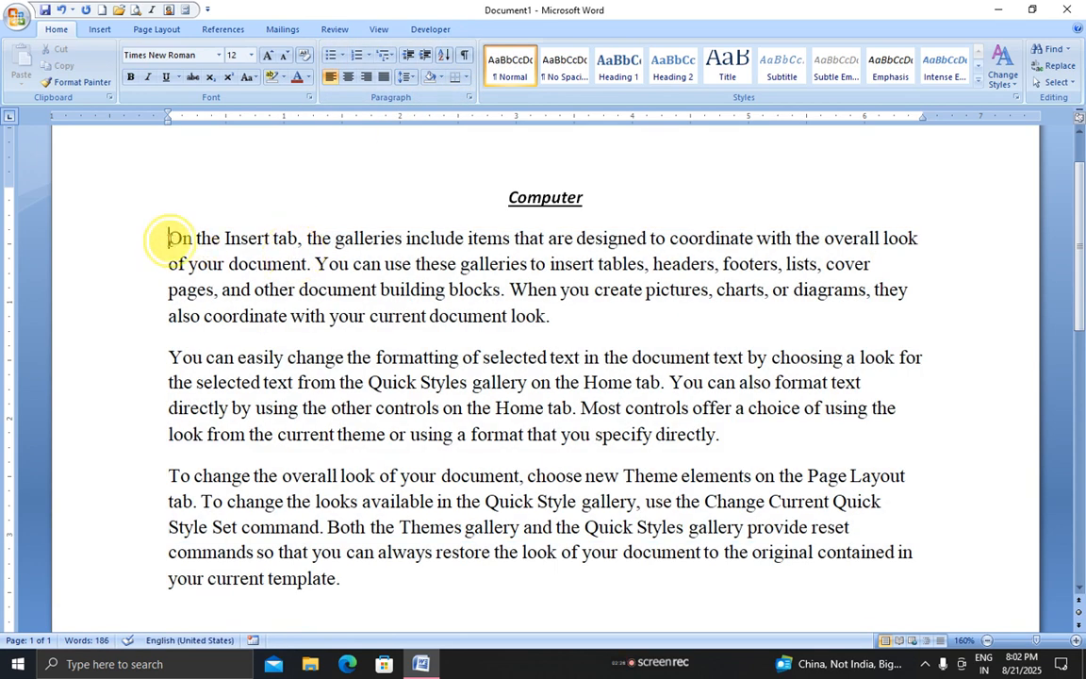
pyautogui.moveTo(170, 238); pyautogui.dragTo(712, 577)
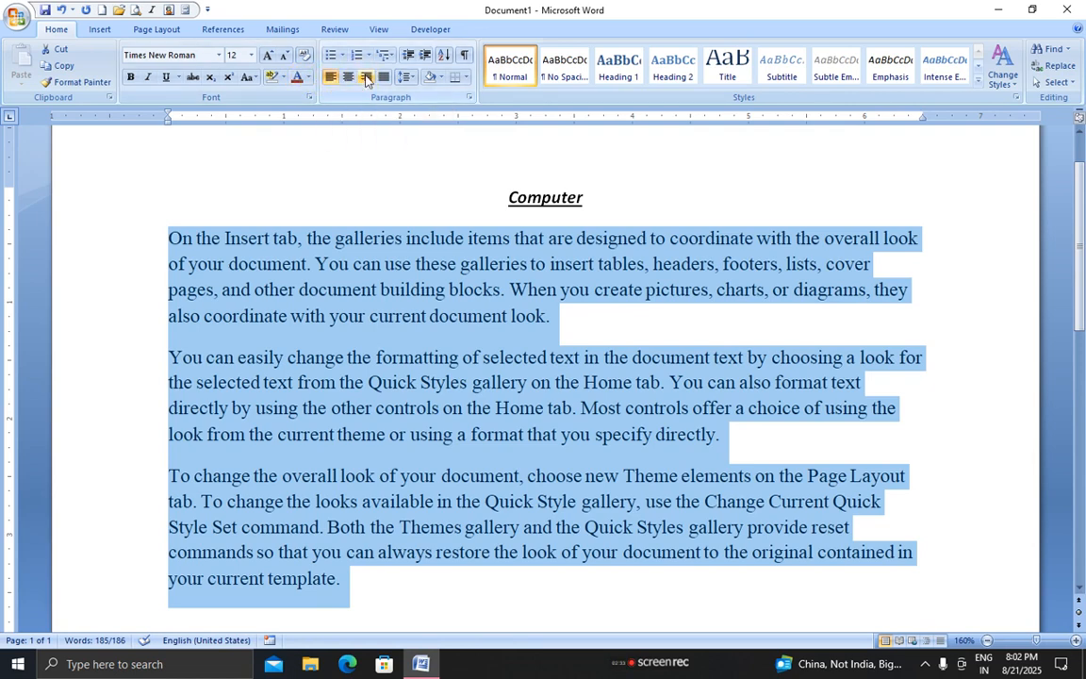
pyautogui.click(367, 80)
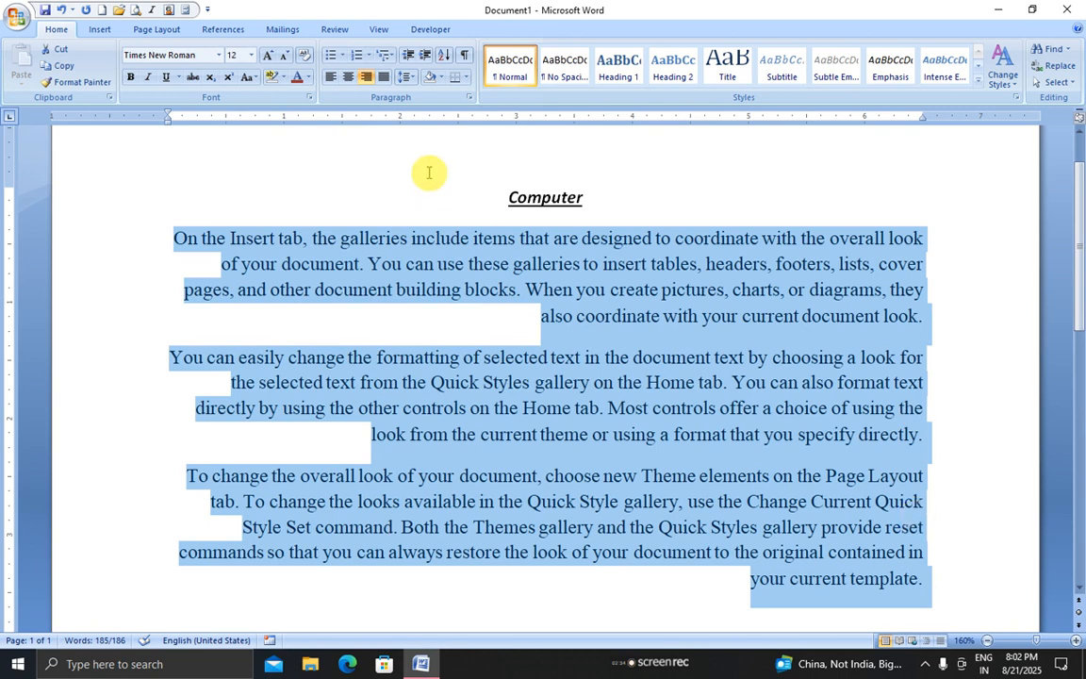
pyautogui.click(331, 76)
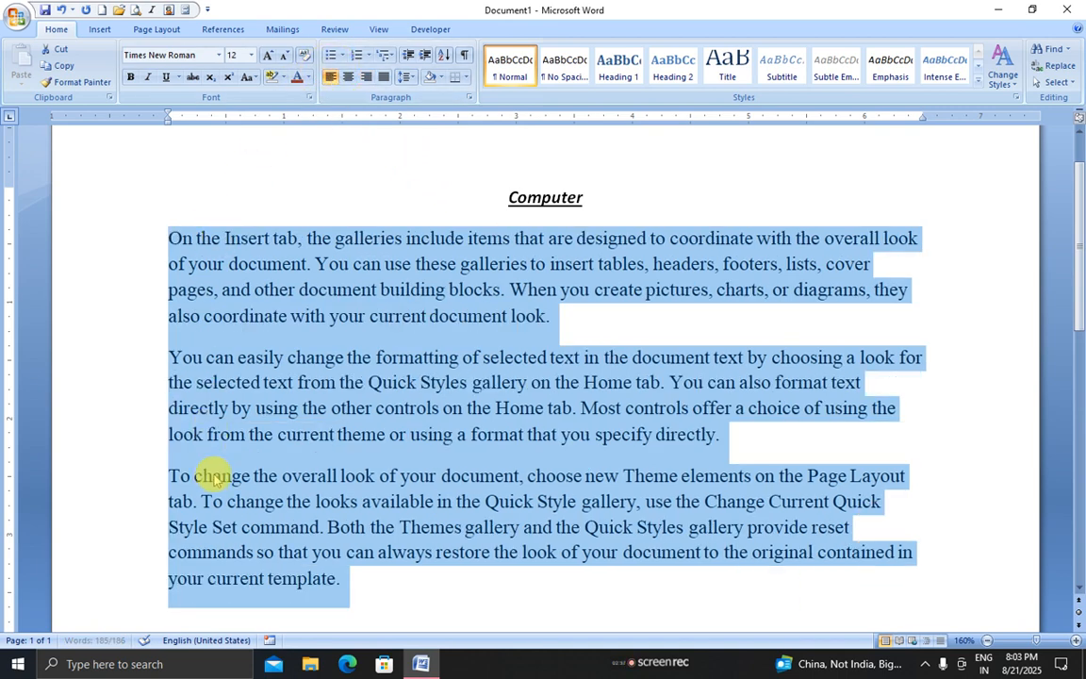
pyautogui.click(348, 76)
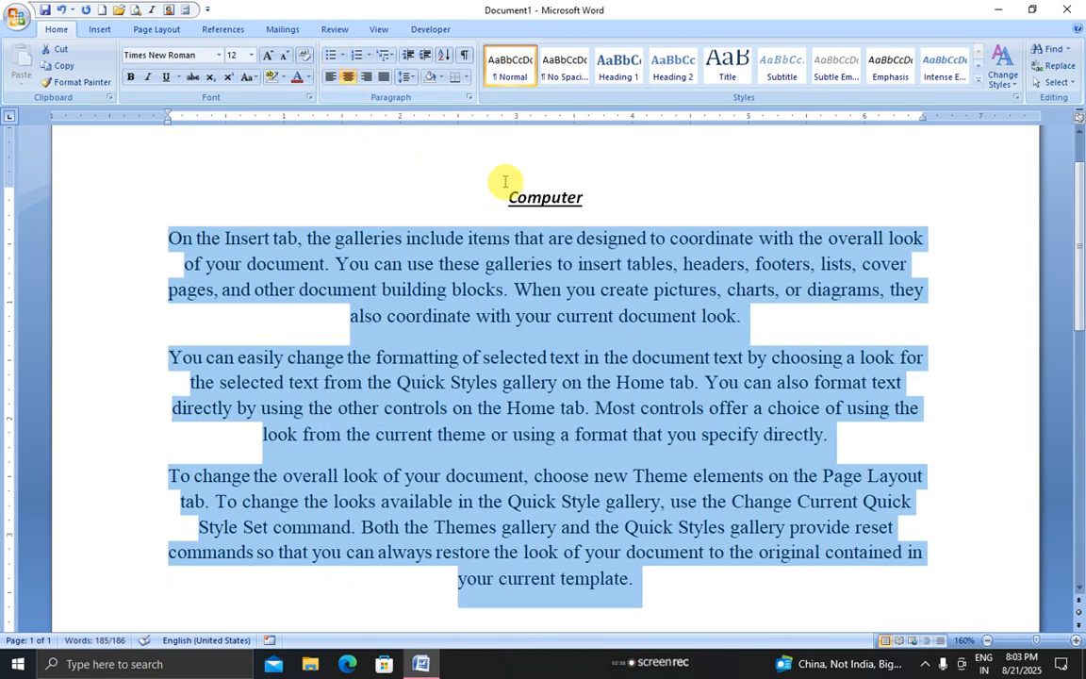
pyautogui.moveTo(502, 194); pyautogui.dragTo(568, 195)
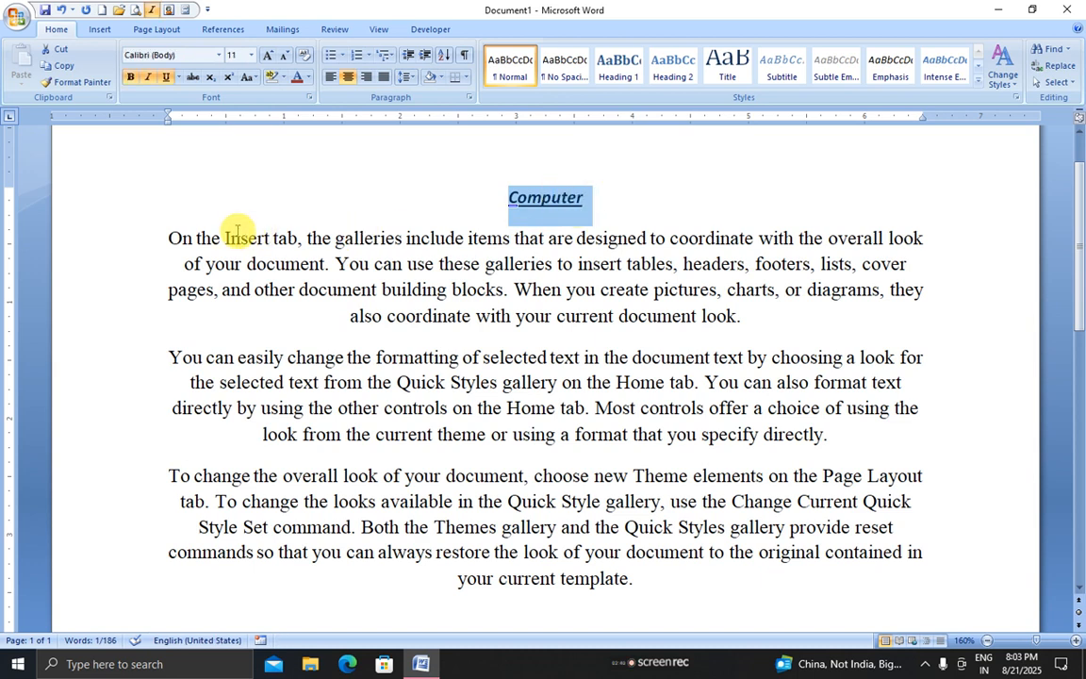
pyautogui.moveTo(166, 238); pyautogui.dragTo(641, 588)
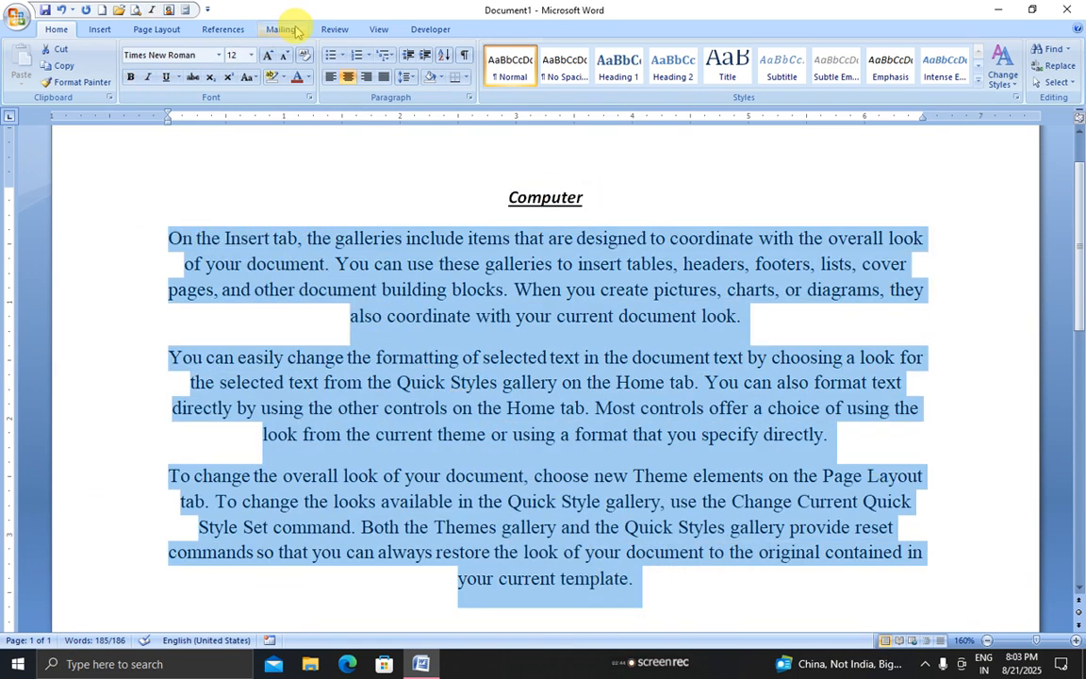
# Justify the three body paragraphs
pyautogui.click(384, 78)
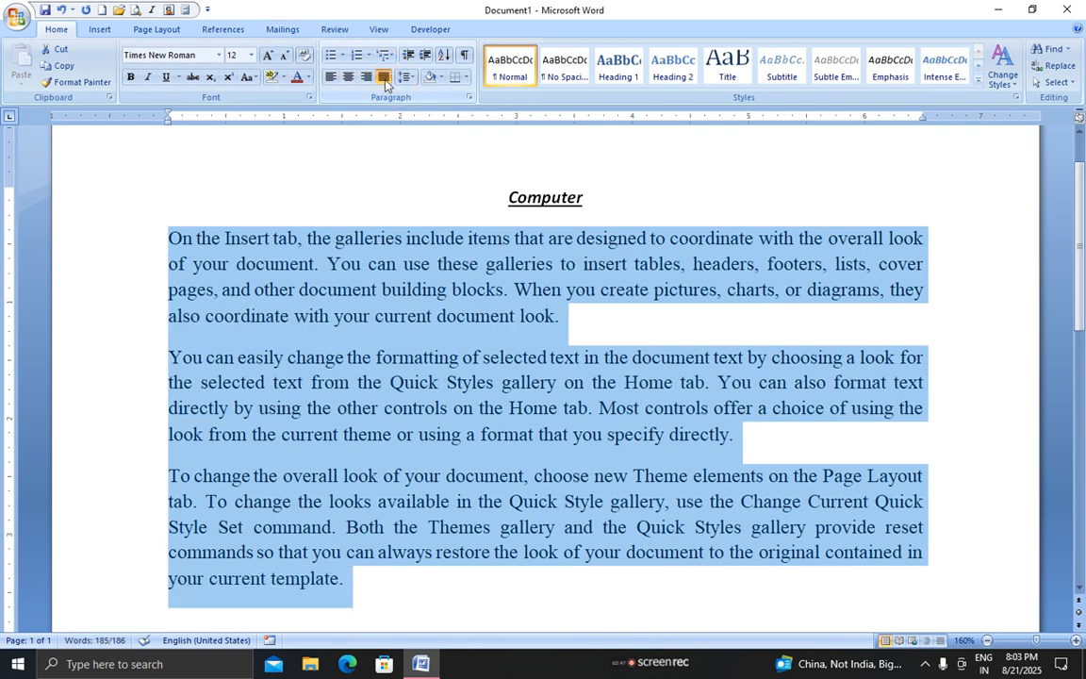
pyautogui.click(336, 77)
pyautogui.click(348, 77)
pyautogui.click(366, 77)
pyautogui.click(383, 77)
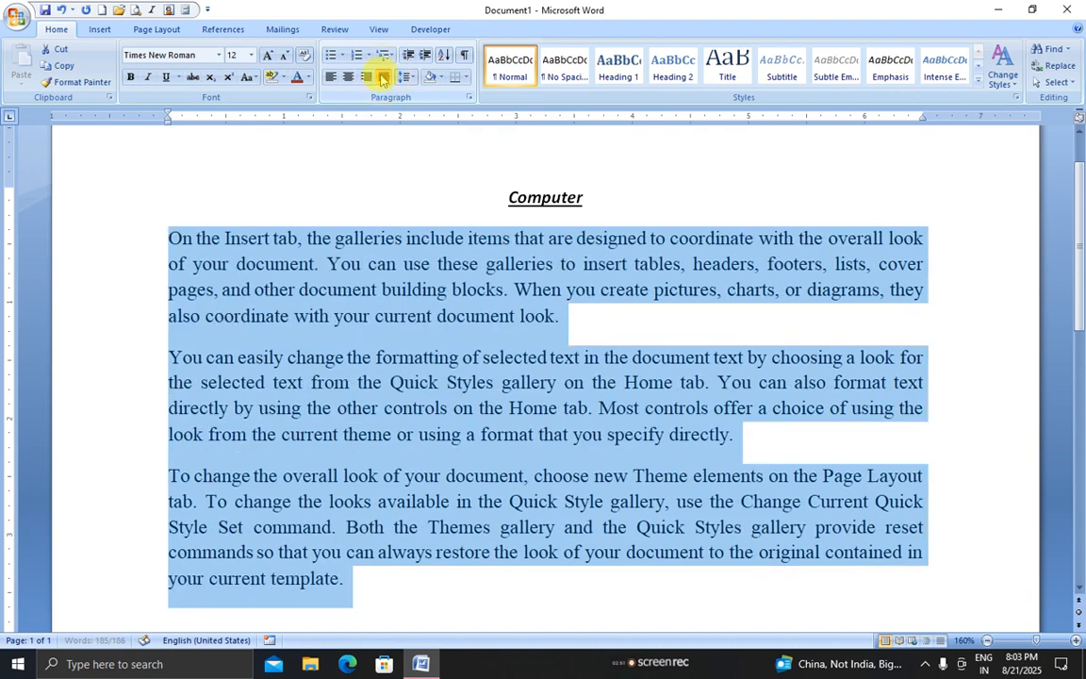
pyautogui.moveTo(169, 238); pyautogui.dragTo(380, 581)
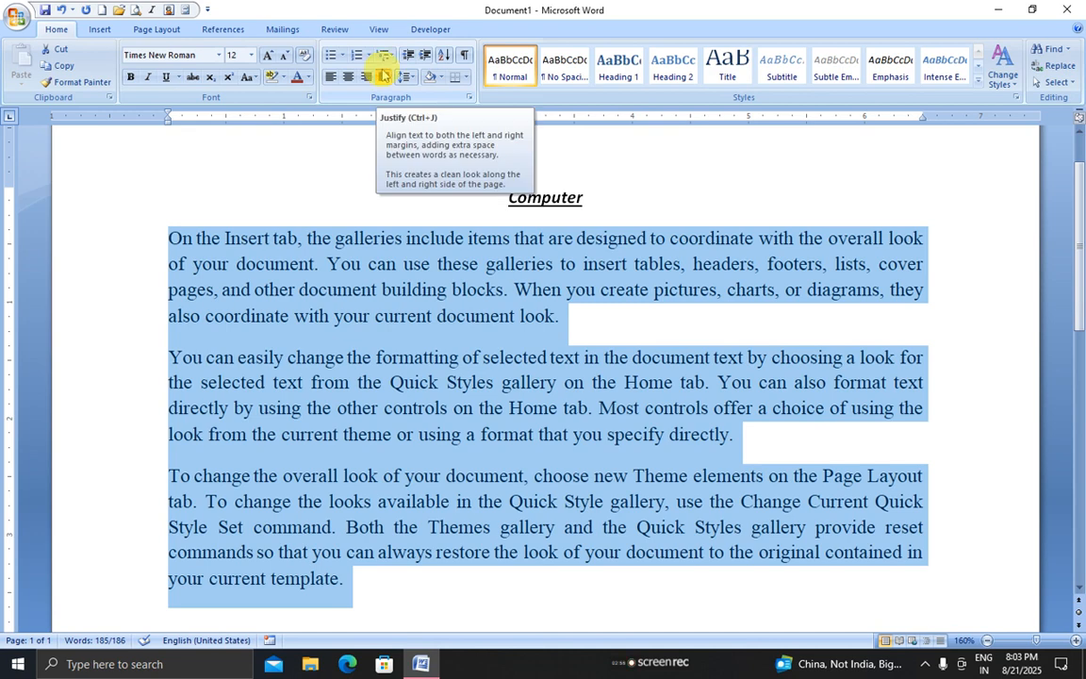
# Set the paragraphs to single (1.0) line spacing after trying 1.5
pyautogui.click(404, 78)
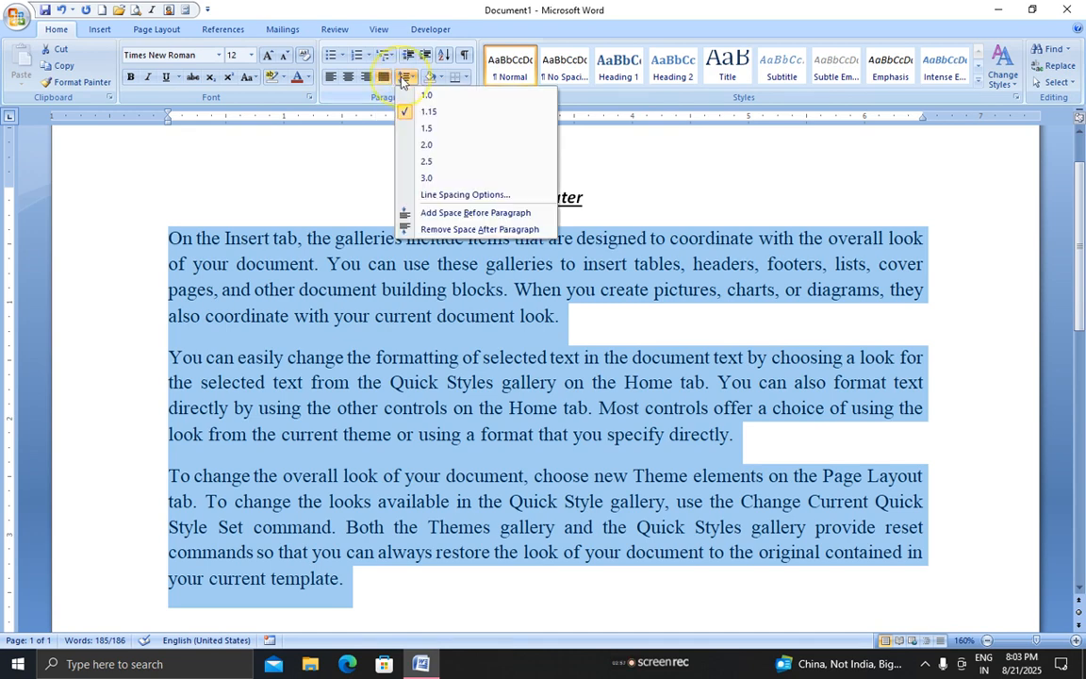
pyautogui.click(426, 128)
pyautogui.click(407, 77)
pyautogui.click(423, 95)
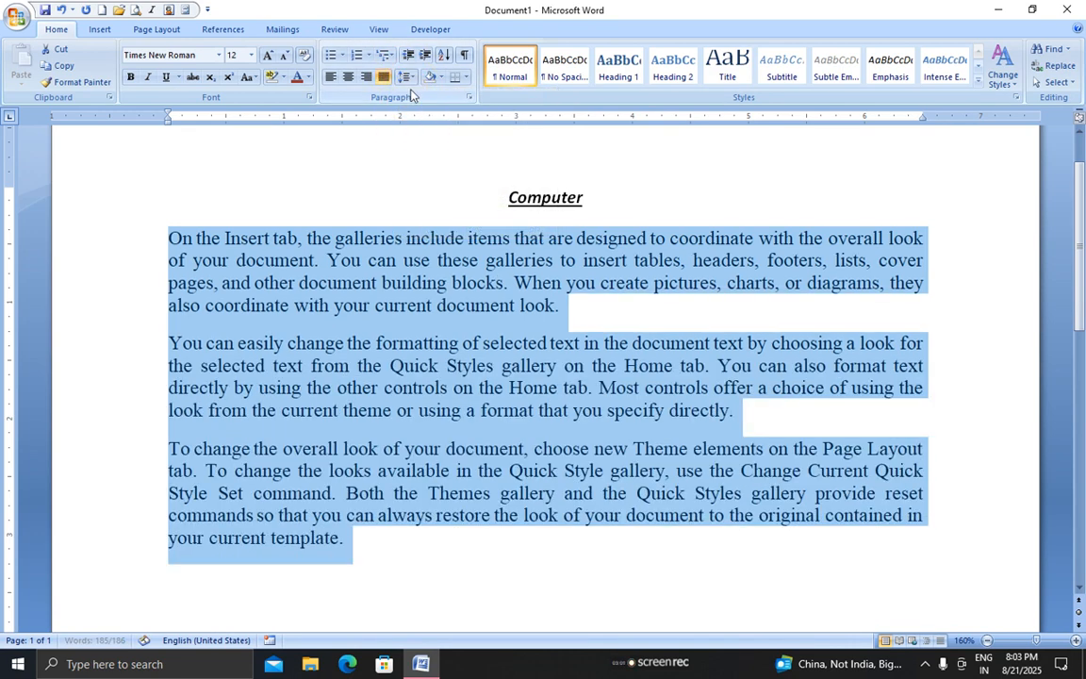
# Try All Borders on the paragraphs, then remove the borders again
pyautogui.click(467, 81)
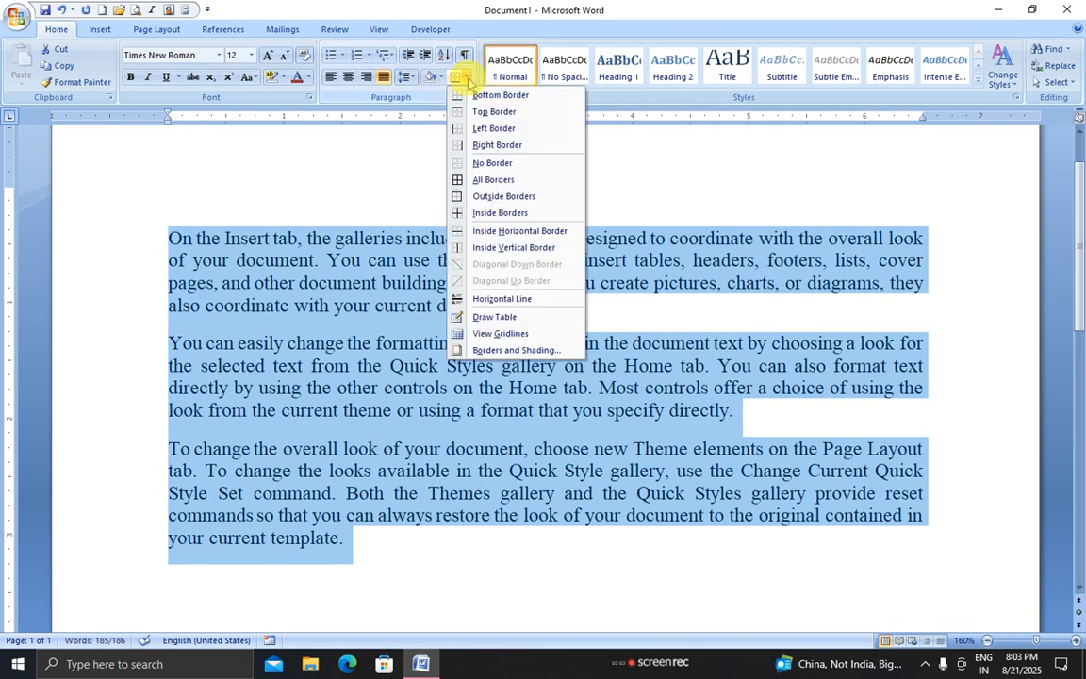
pyautogui.click(461, 177)
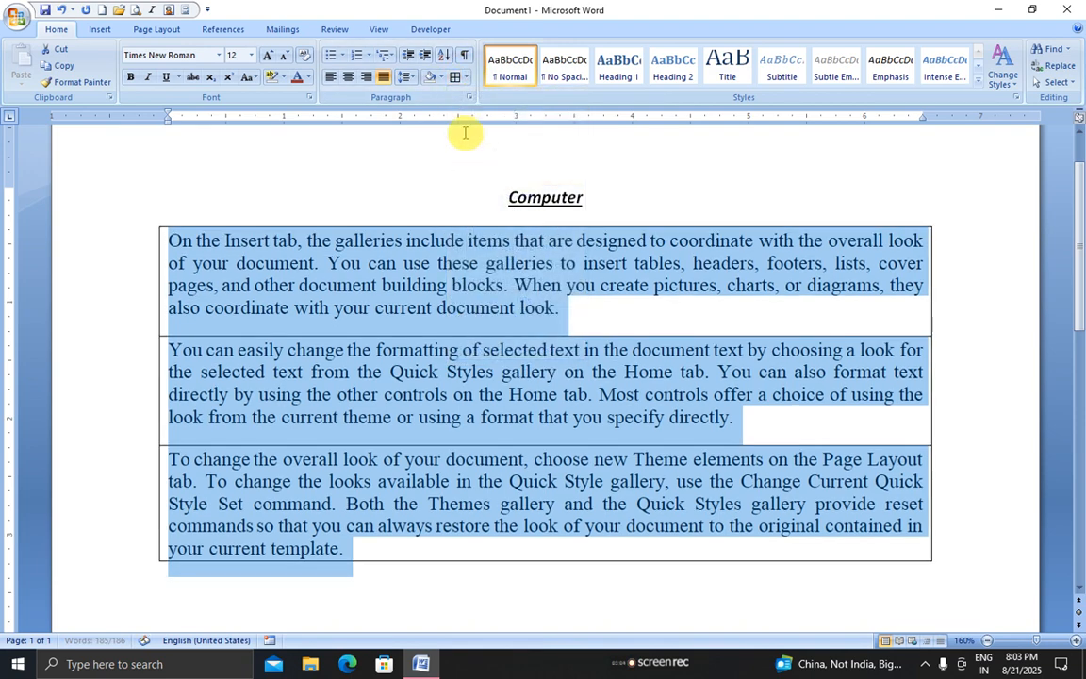
pyautogui.click(463, 77)
pyautogui.click(467, 163)
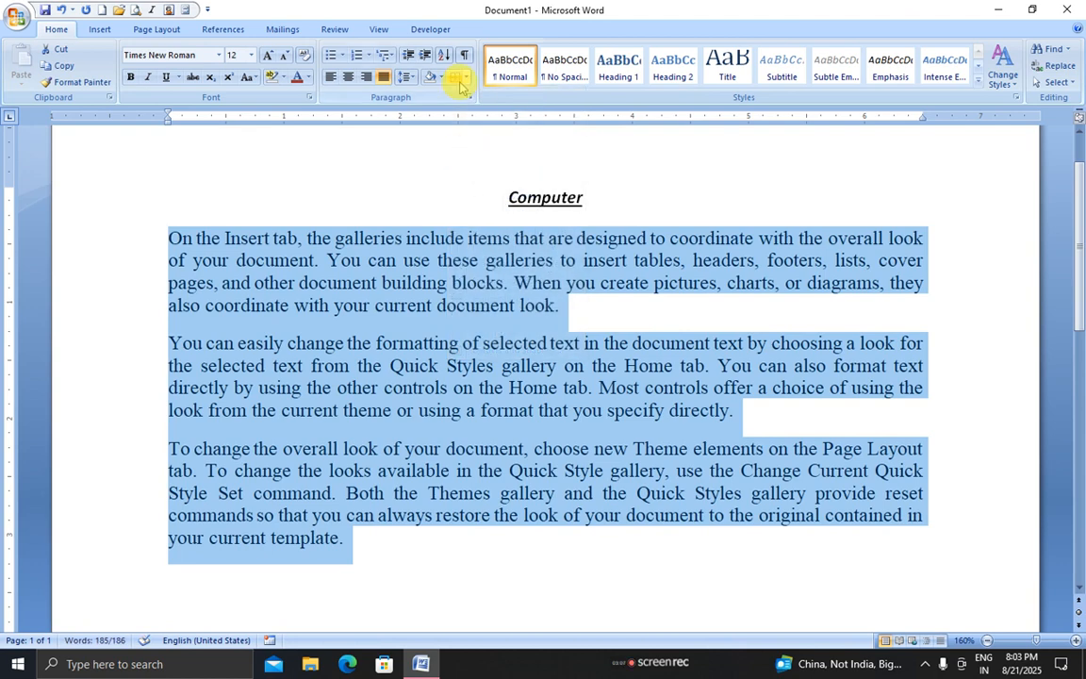
# Try heart bullets on the paragraphs, then remove the bullets
pyautogui.click(333, 56)
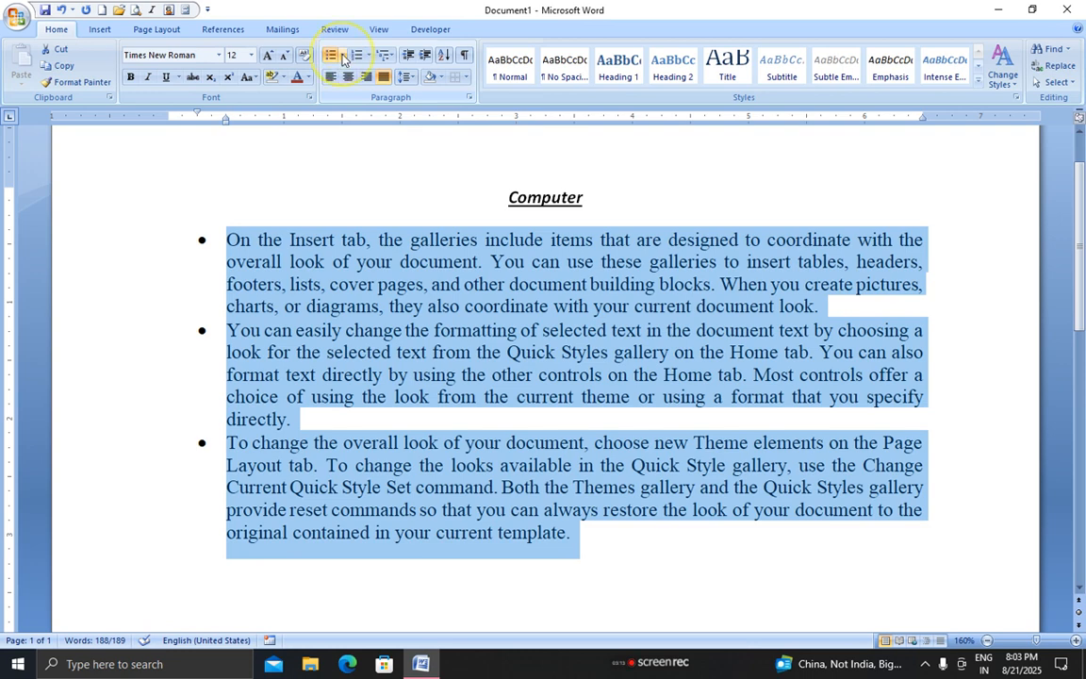
pyautogui.click(343, 55)
pyautogui.click(343, 188)
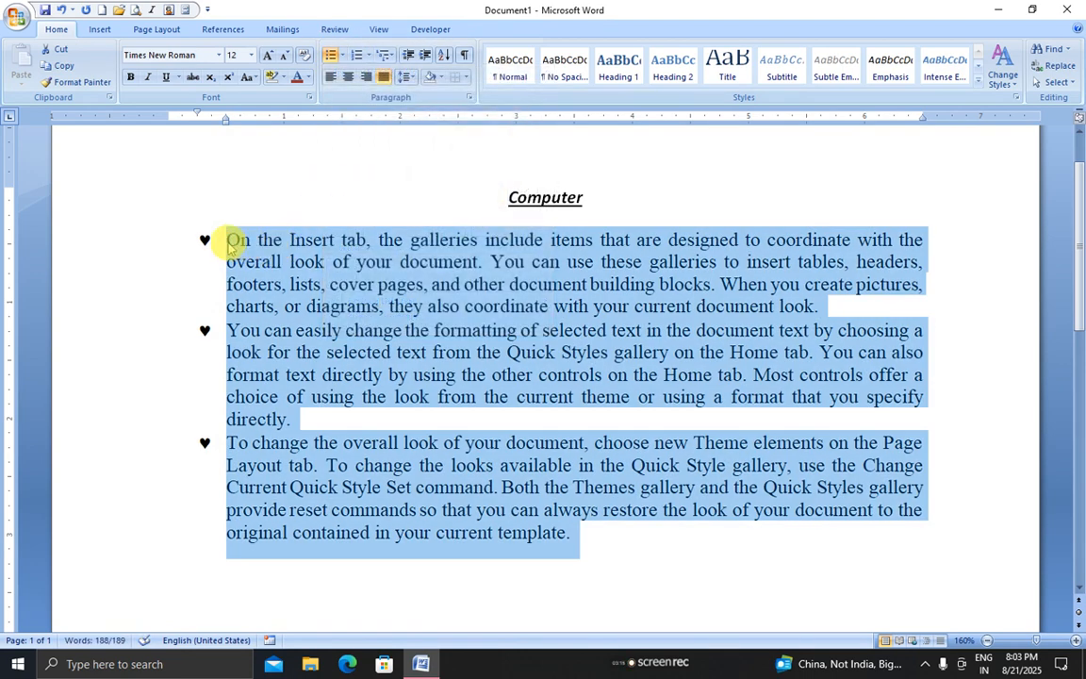
pyautogui.click(330, 57)
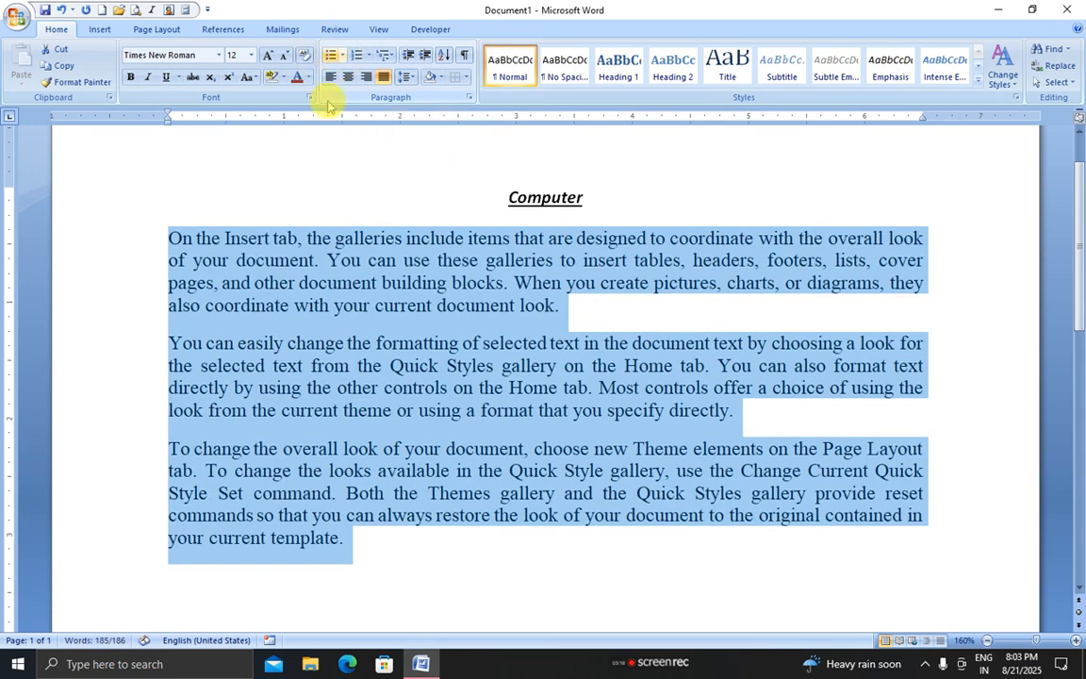
pyautogui.click(371, 556)
# Type the first names one per line beneath the last body paragraph
pyautogui.press('Return')
pyautogui.write('ram')
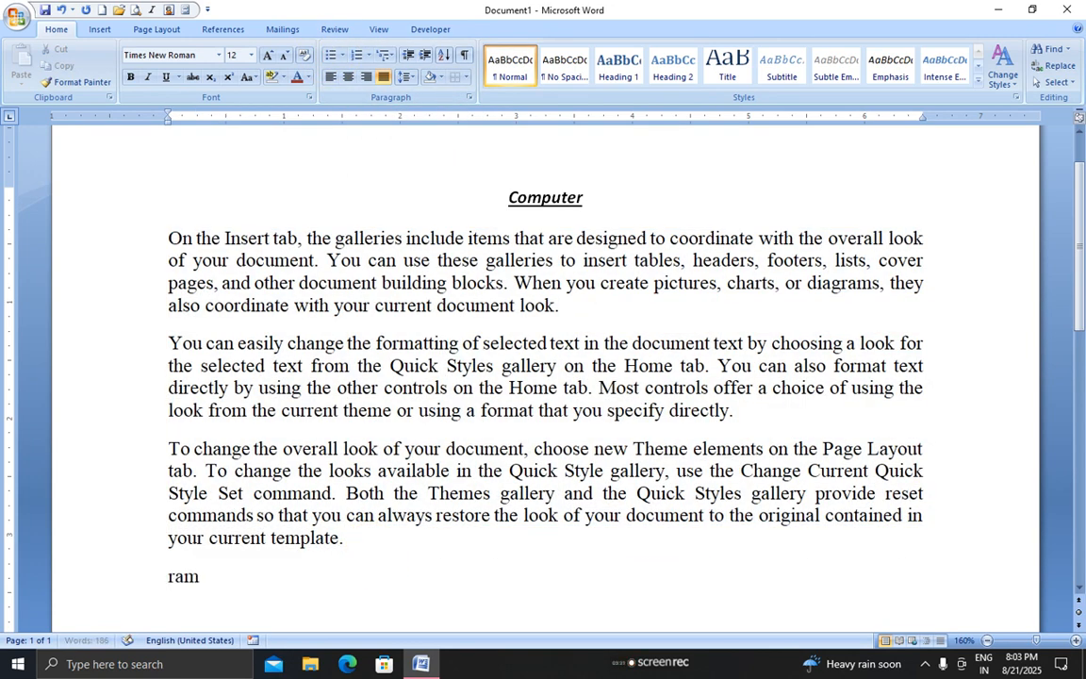
pyautogui.press('Return')
pyautogui.write('shuam')
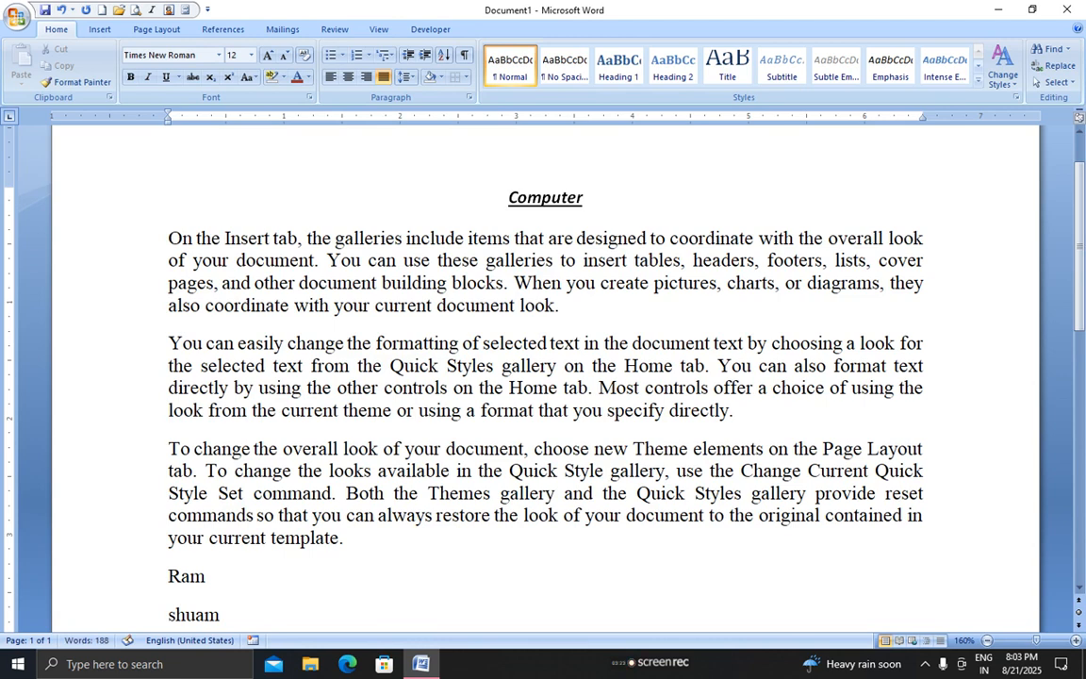
pyautogui.press('Return')
pyautogui.write('mohan')
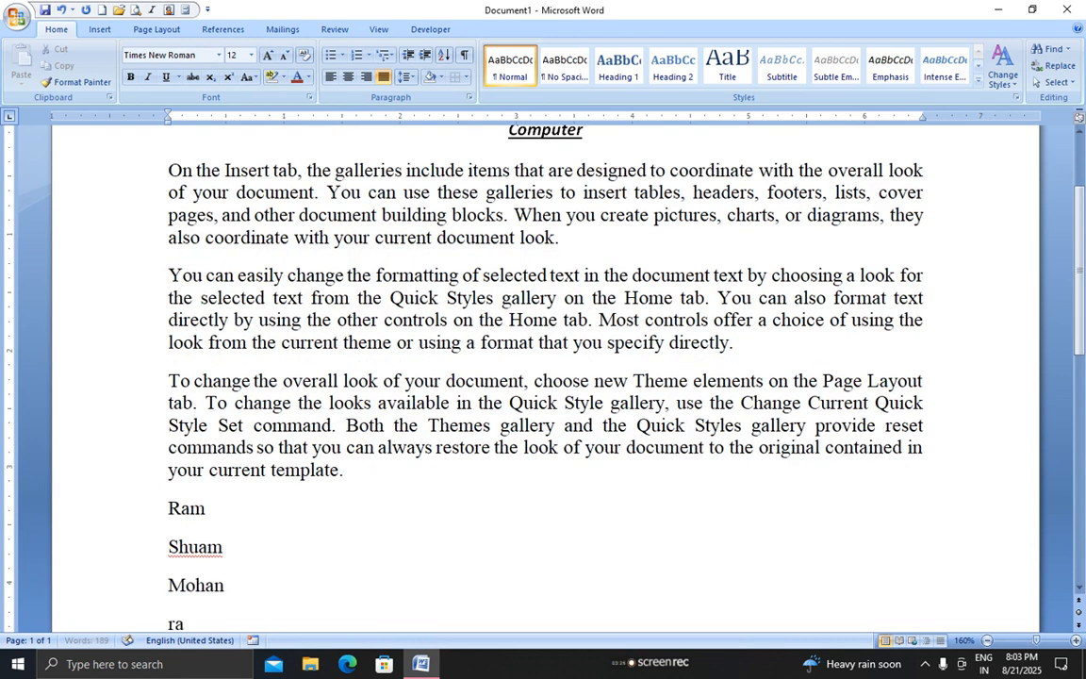
pyautogui.press('Return')
pyautogui.write('aksh')
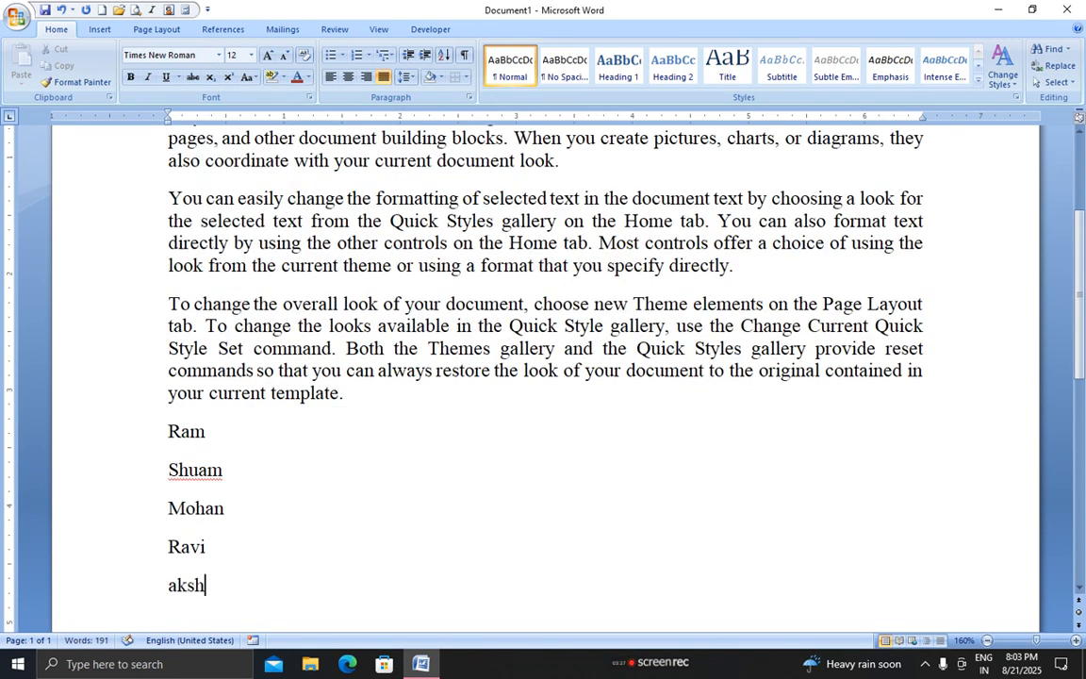
pyautogui.press('Return')
pyautogui.write('din')
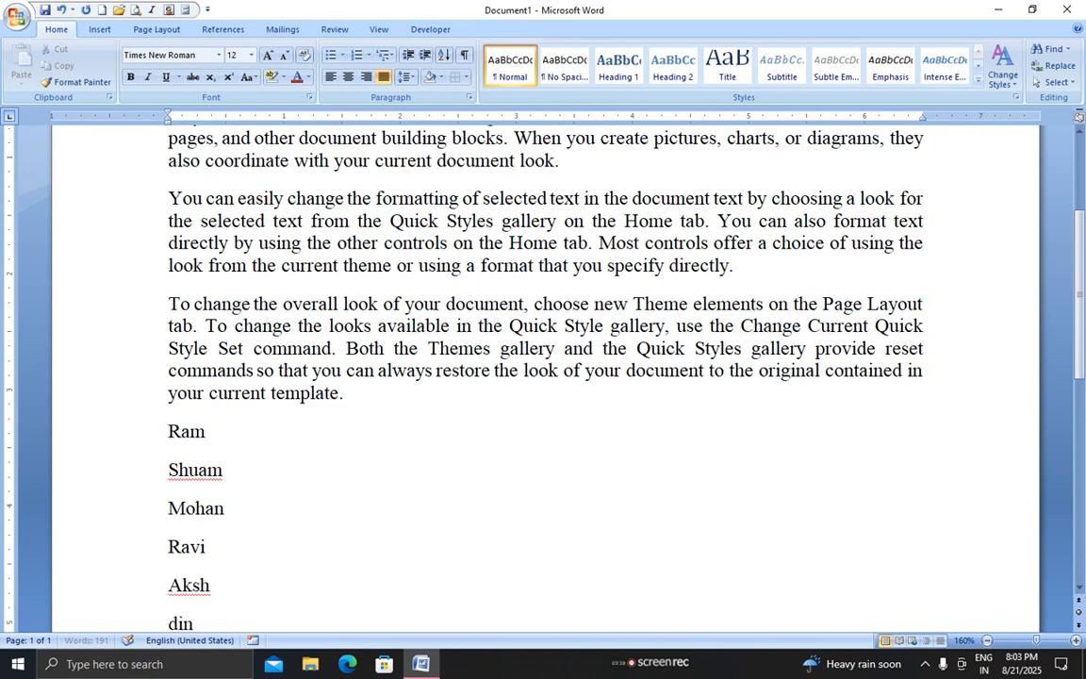
pyautogui.write('esh')
pyautogui.press('Return')
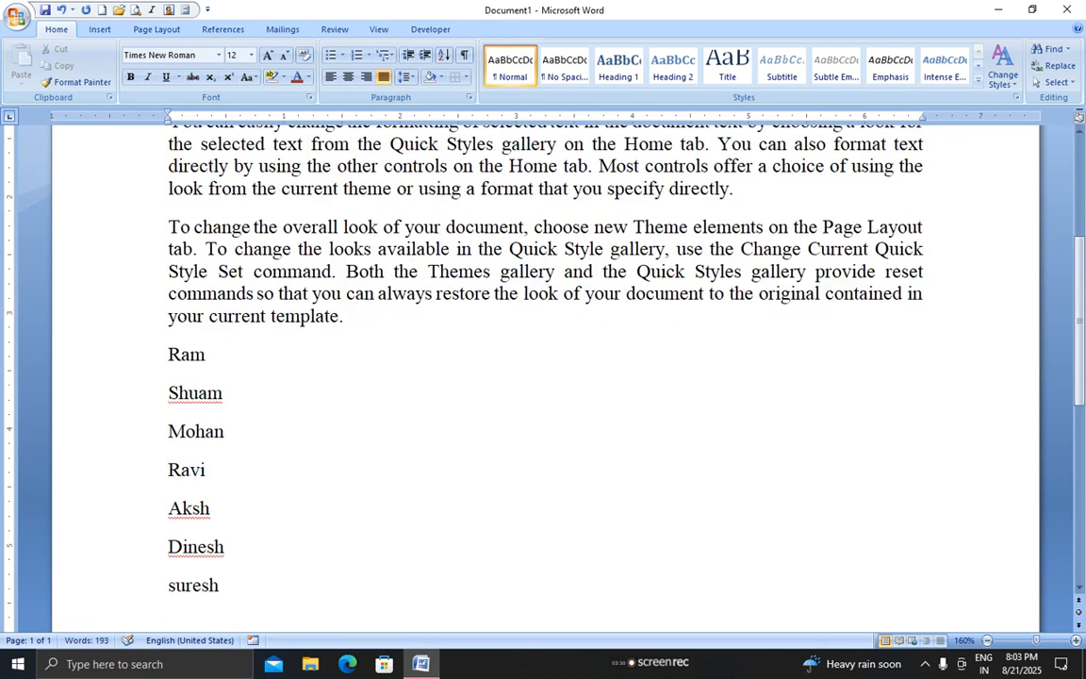
pyautogui.moveTo(165, 353); pyautogui.dragTo(264, 582)
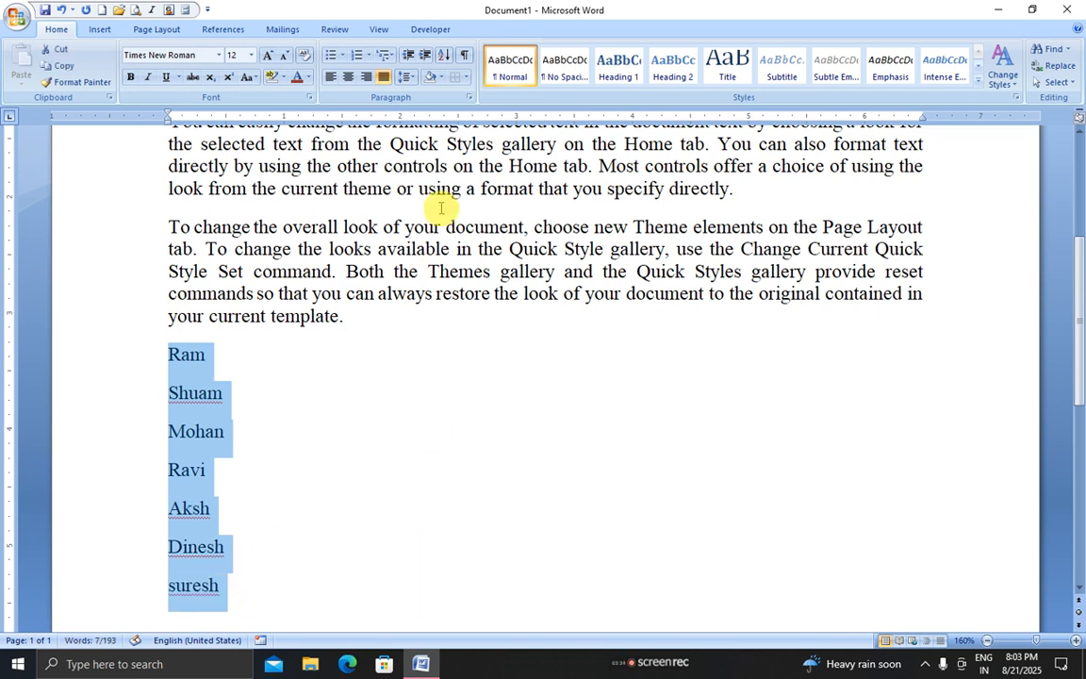
# Try 1) numbering and heart bullets on the names list
pyautogui.click(356, 54)
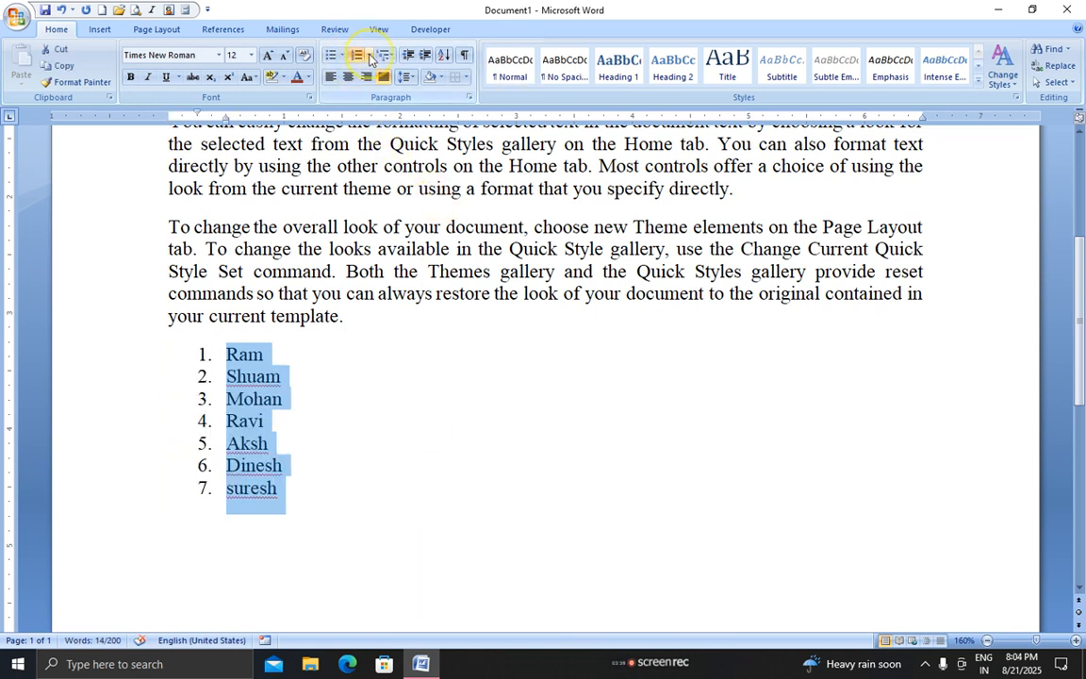
pyautogui.click(370, 56)
pyautogui.click(427, 236)
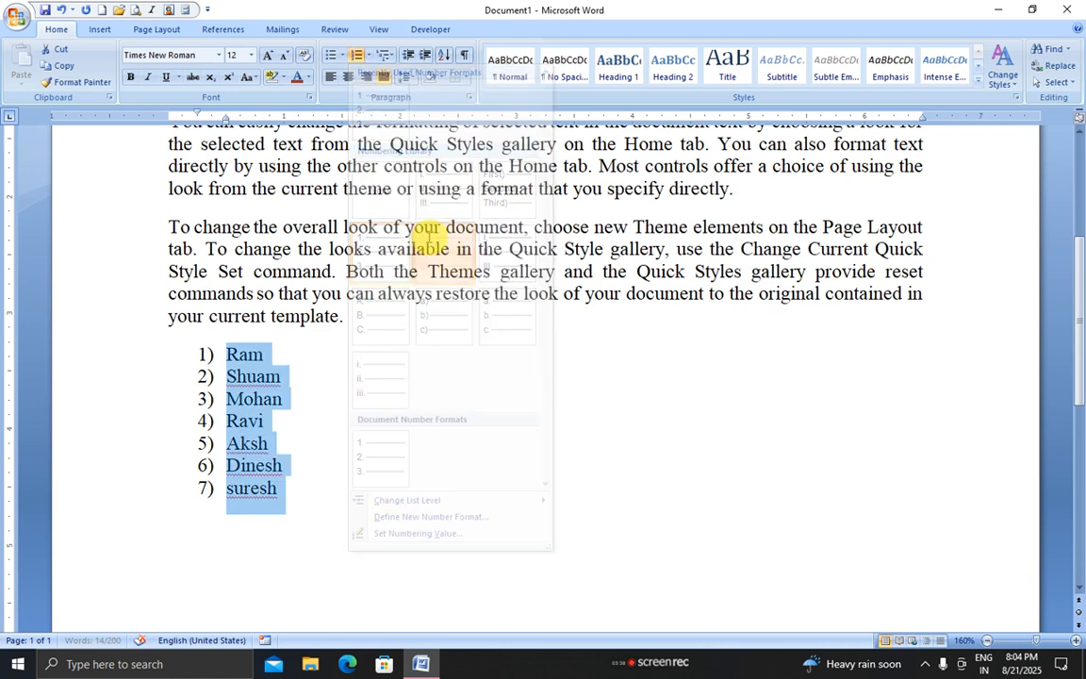
pyautogui.click(332, 55)
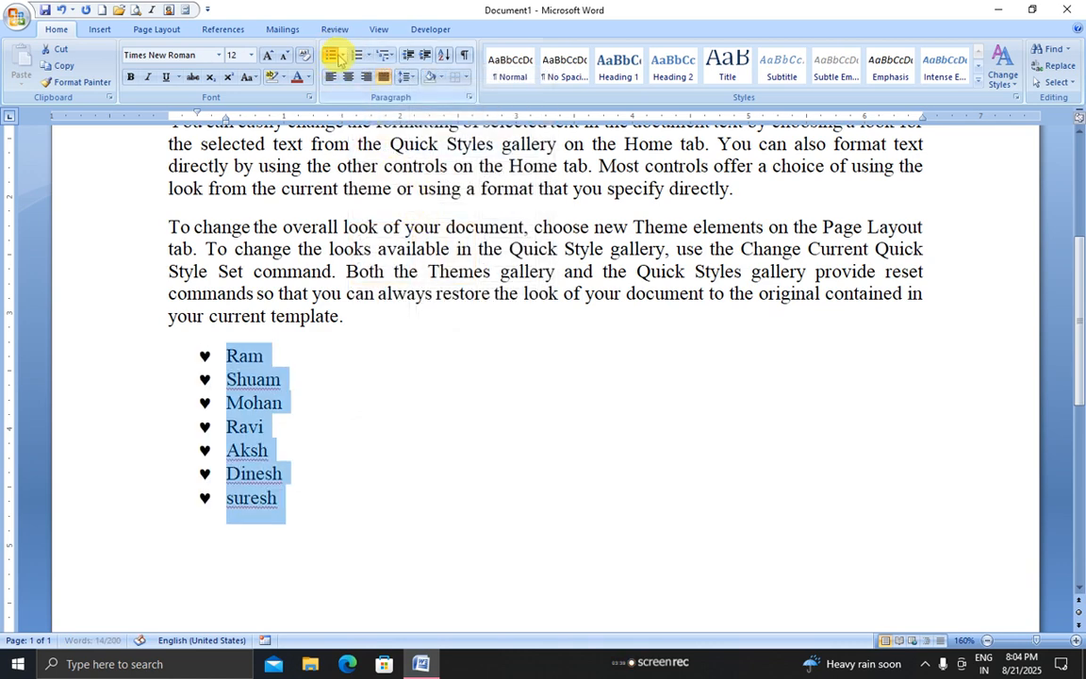
pyautogui.click(342, 55)
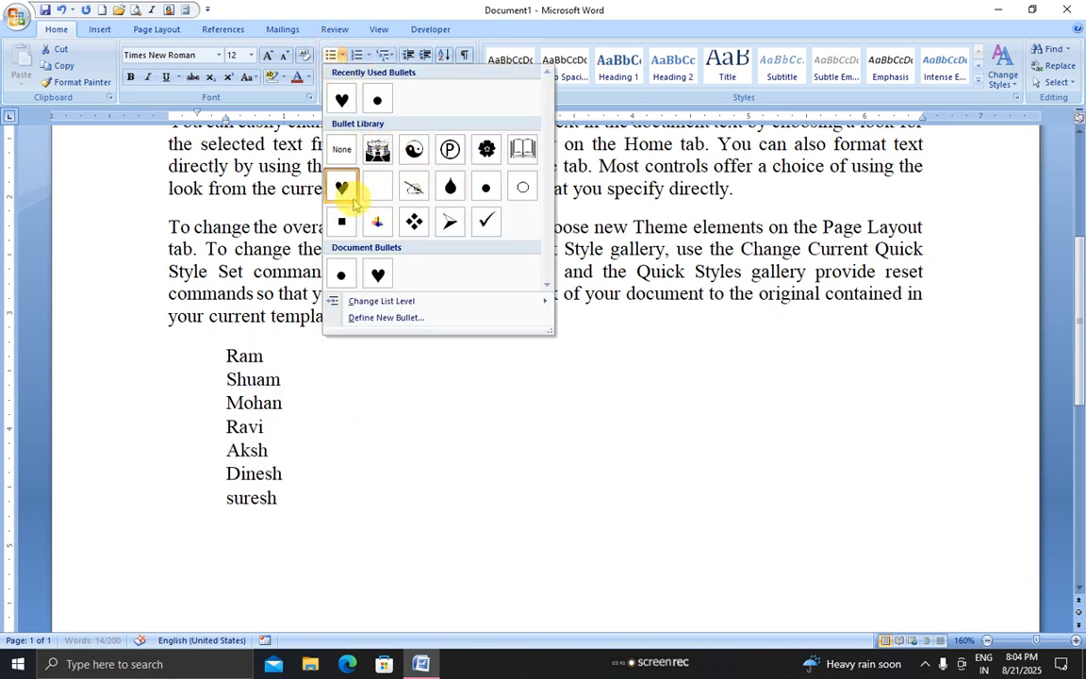
pyautogui.click(342, 100)
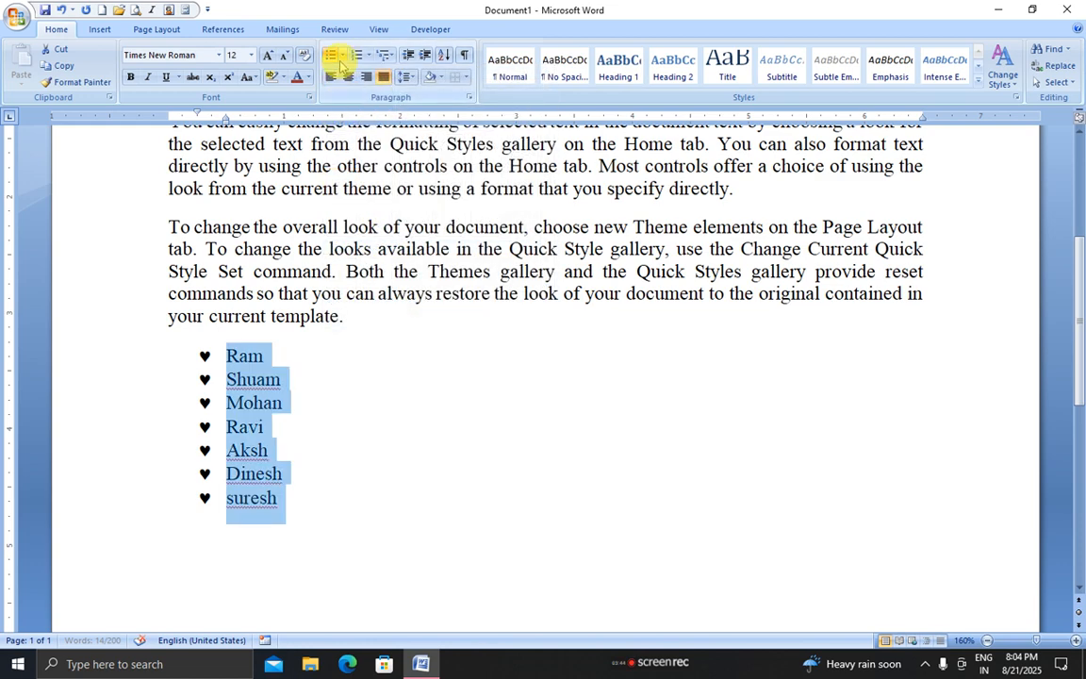
pyautogui.click(331, 56)
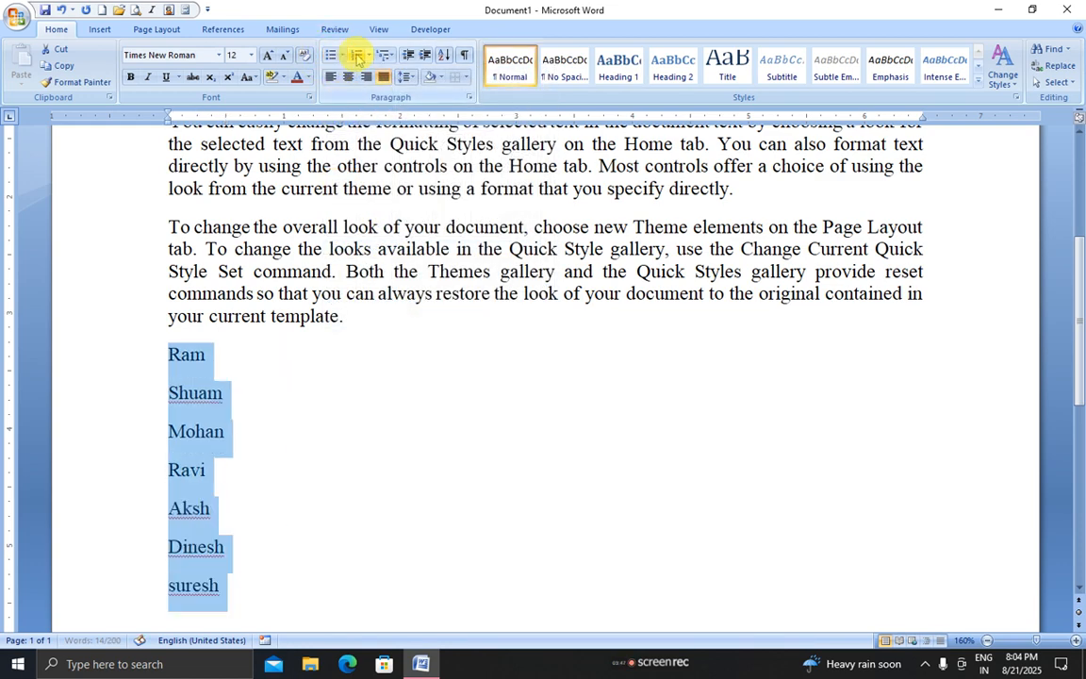
# Reapply the 1) numbering so the names run 1) to 7)
pyautogui.click(358, 58)
pyautogui.click(358, 58)
pyautogui.click(359, 59)
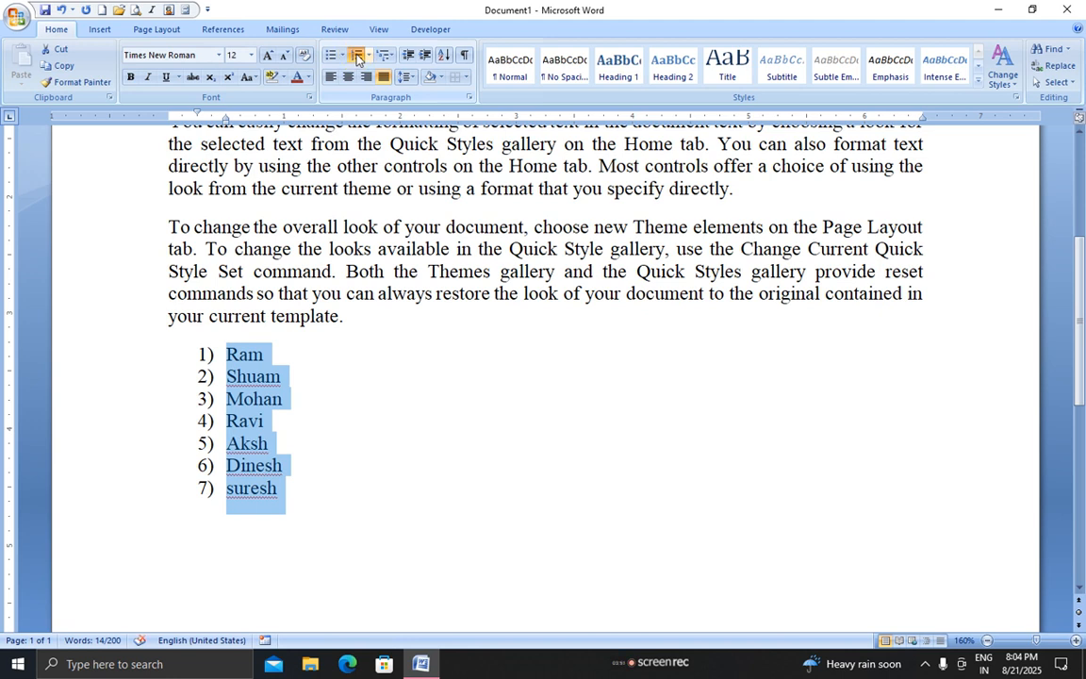
pyautogui.click(157, 356)
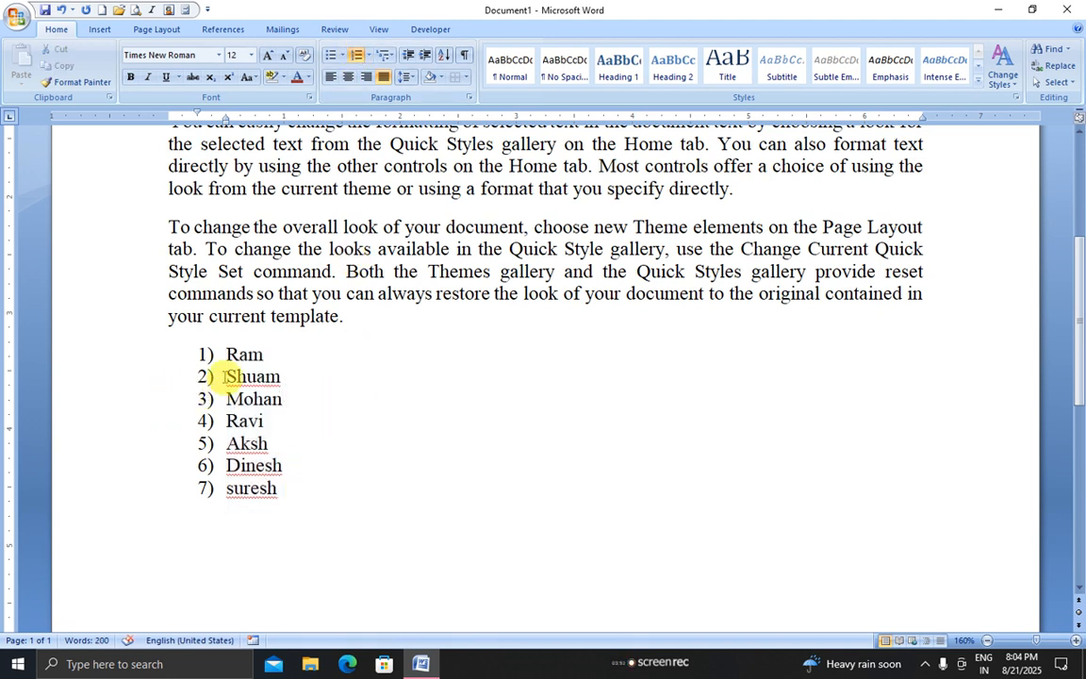
# Demote the second through fifth names into nested sub-items of the list
pyautogui.moveTo(228, 376); pyautogui.dragTo(296, 405)
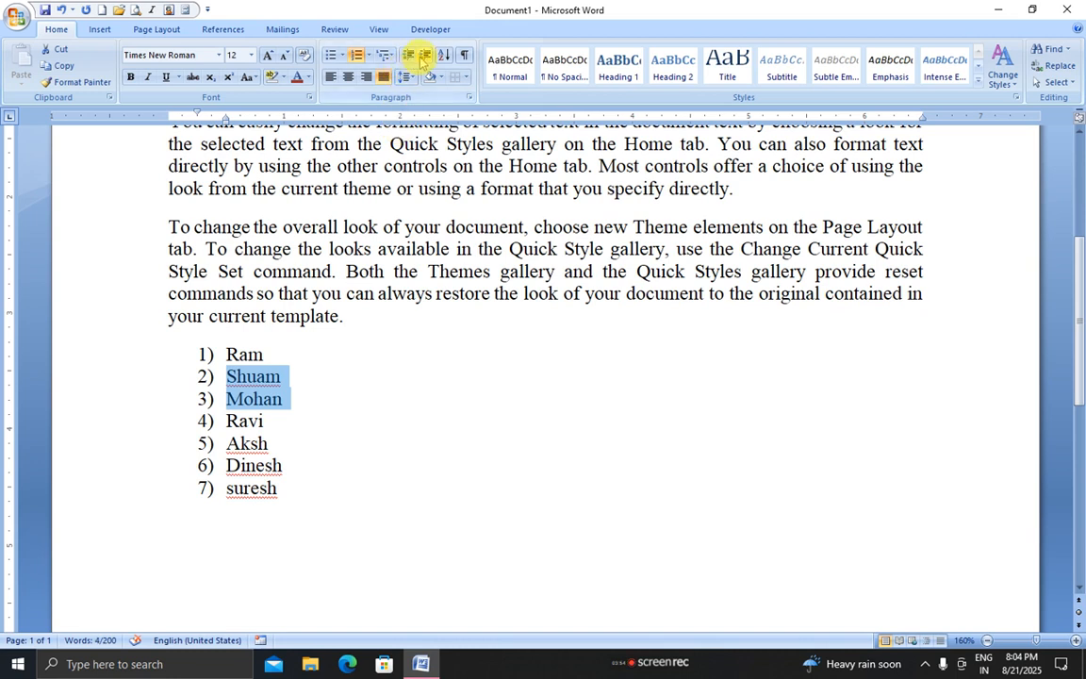
pyautogui.click(424, 57)
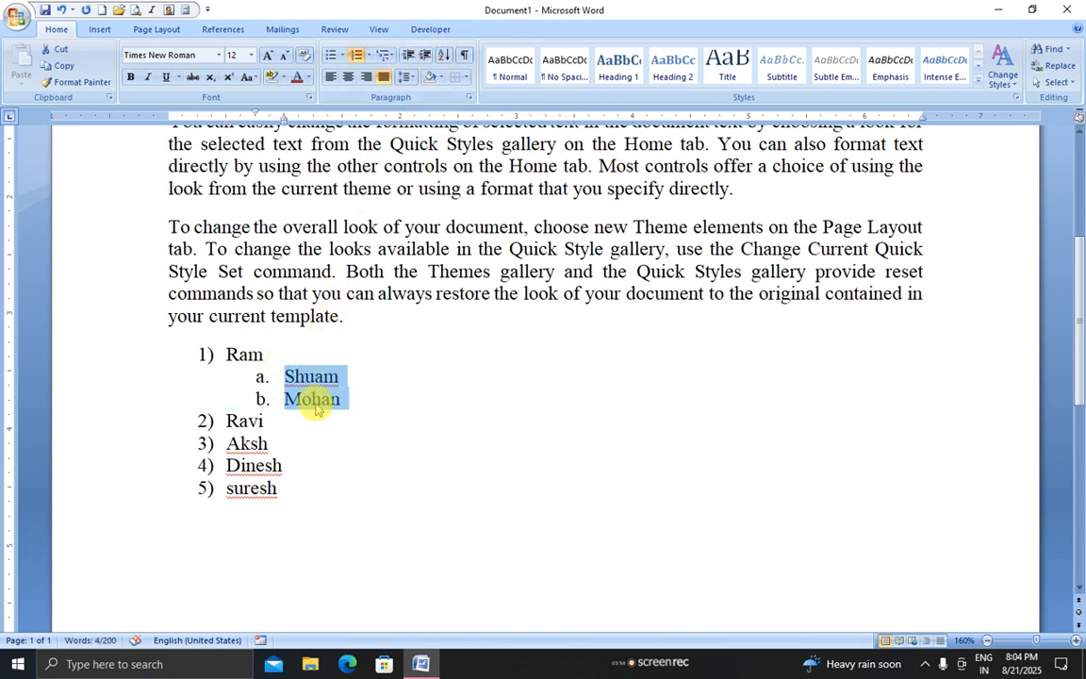
pyautogui.moveTo(219, 420); pyautogui.dragTo(273, 445)
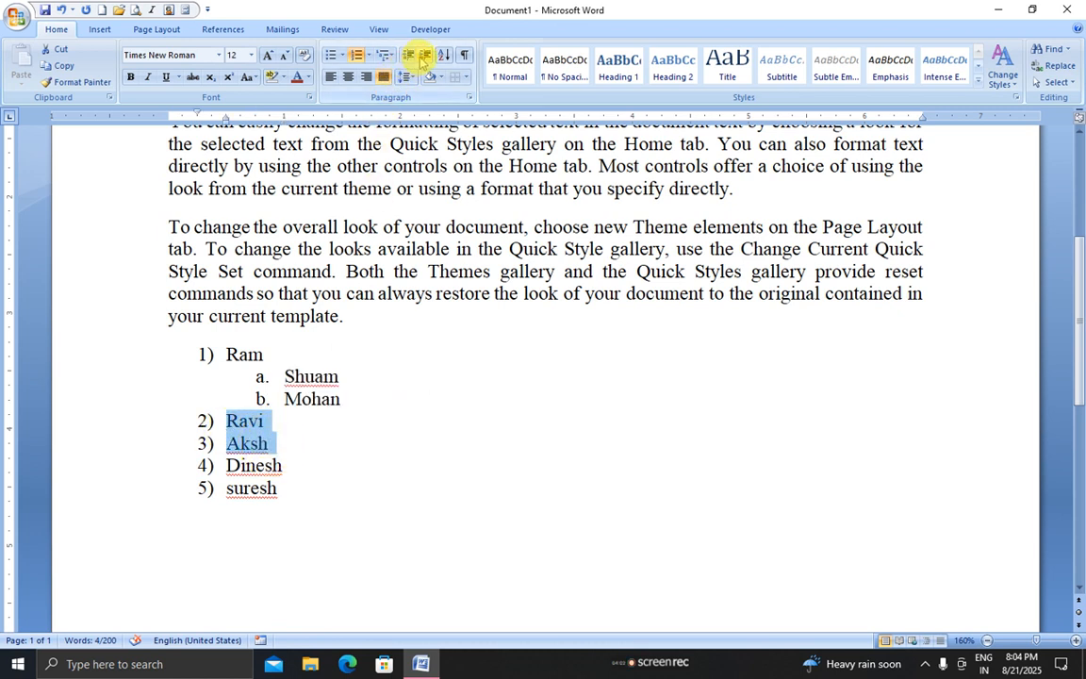
pyautogui.click(422, 58)
pyautogui.click(425, 59)
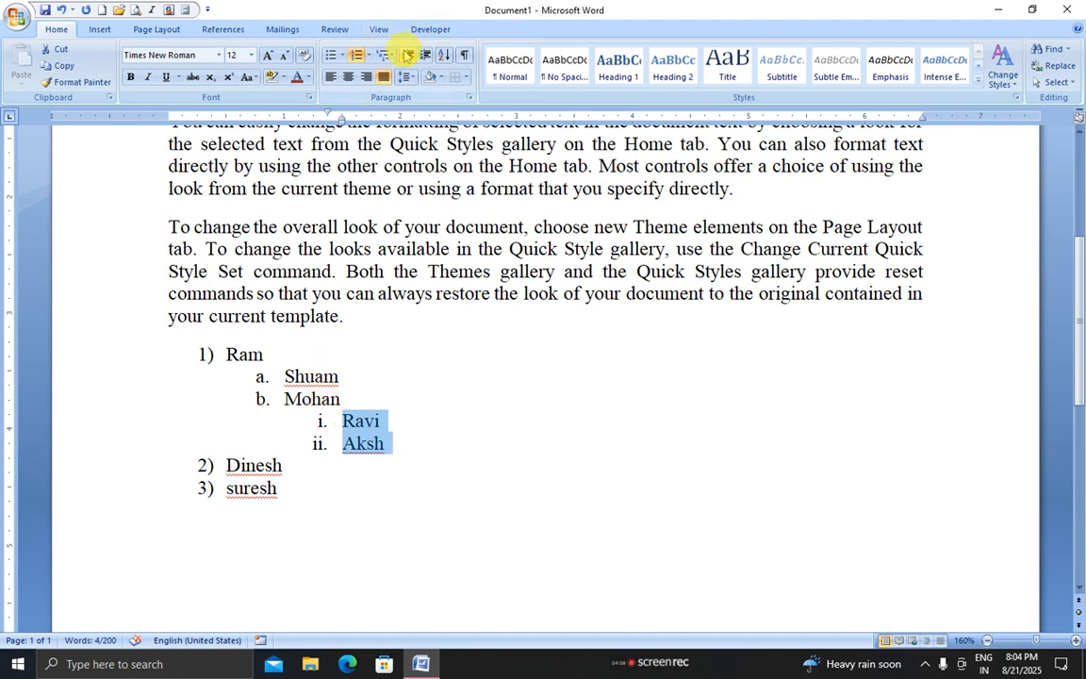
pyautogui.click(406, 58)
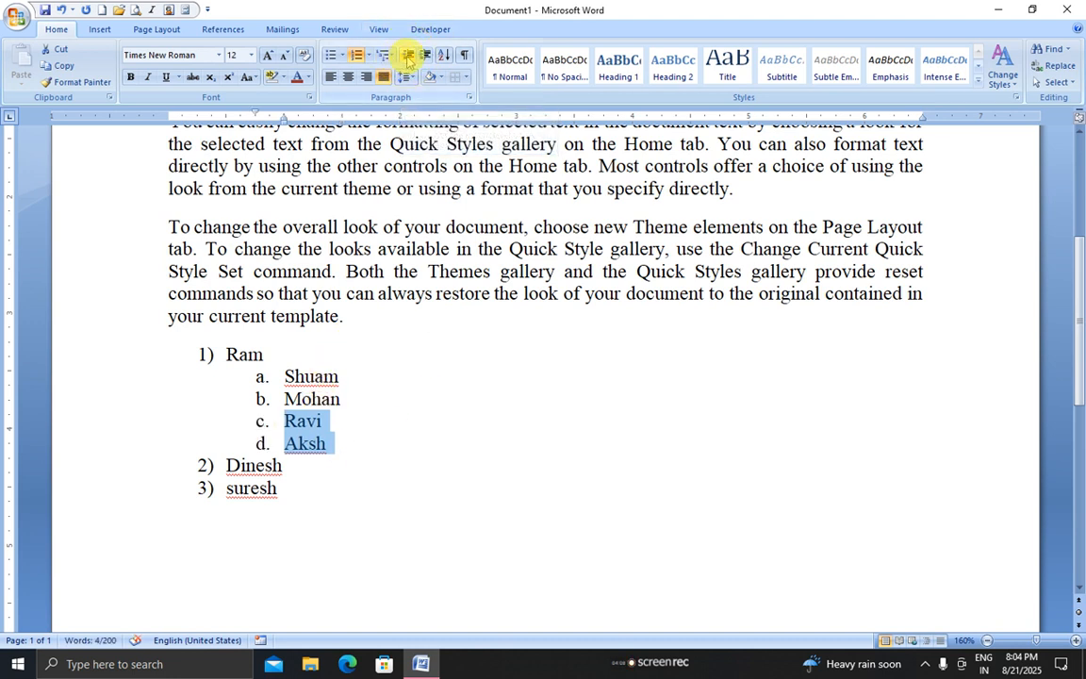
# Promote all sub-items to top level and remove numbering from the whole list
pyautogui.moveTo(283, 376); pyautogui.dragTo(351, 445)
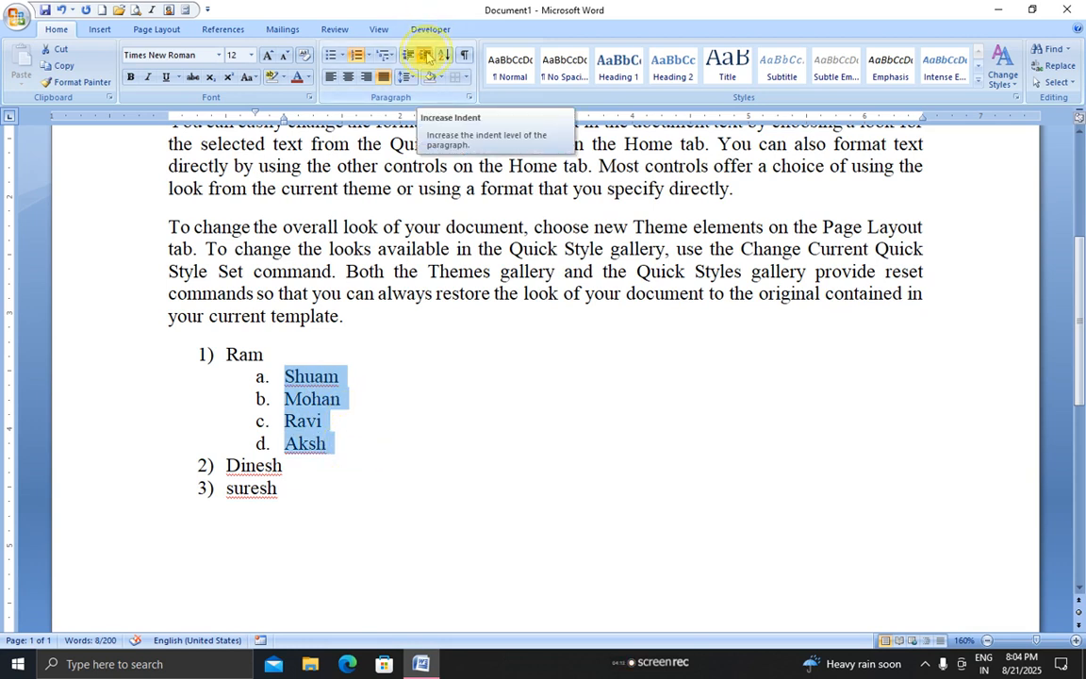
pyautogui.click(427, 57)
pyautogui.click(409, 57)
pyautogui.click(409, 56)
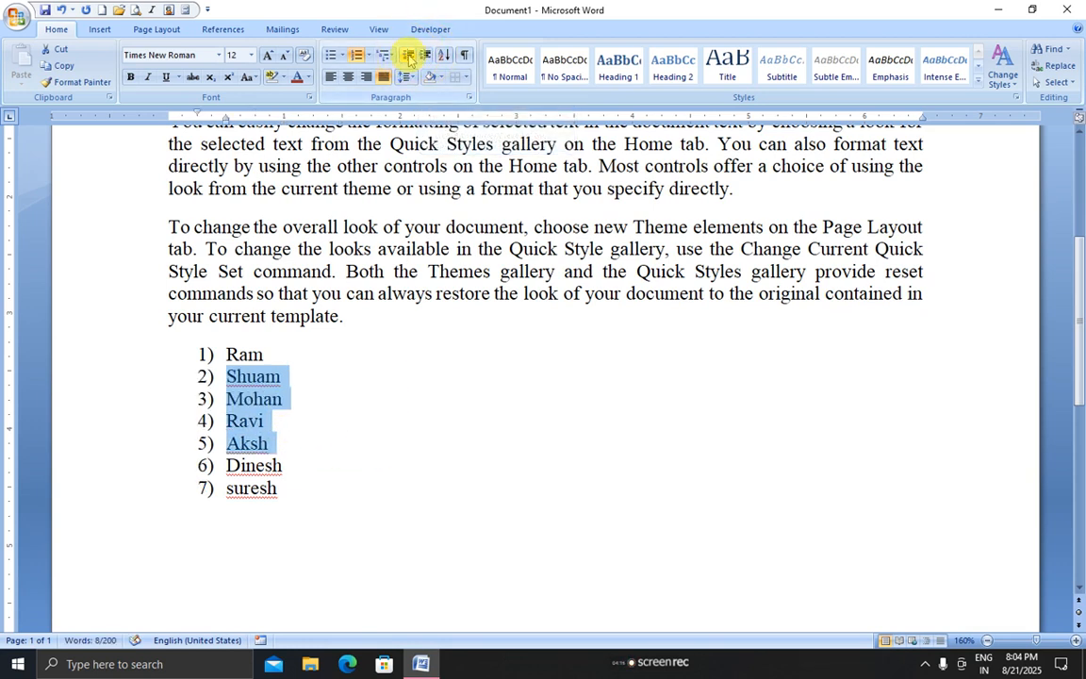
pyautogui.click(330, 332)
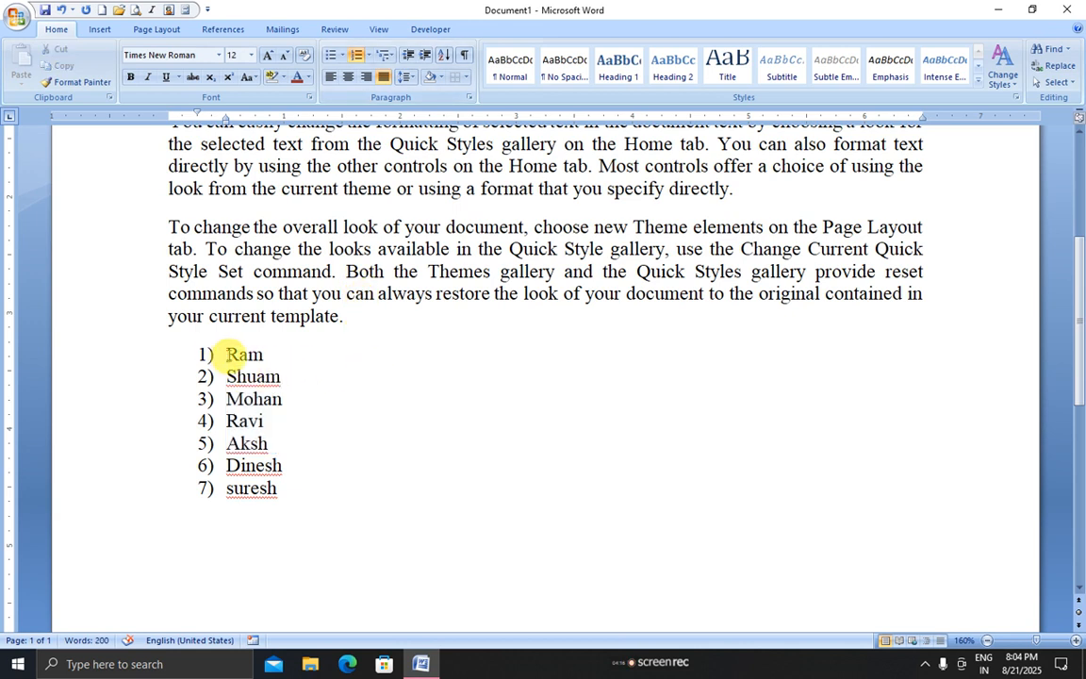
pyautogui.moveTo(208, 351); pyautogui.dragTo(343, 495)
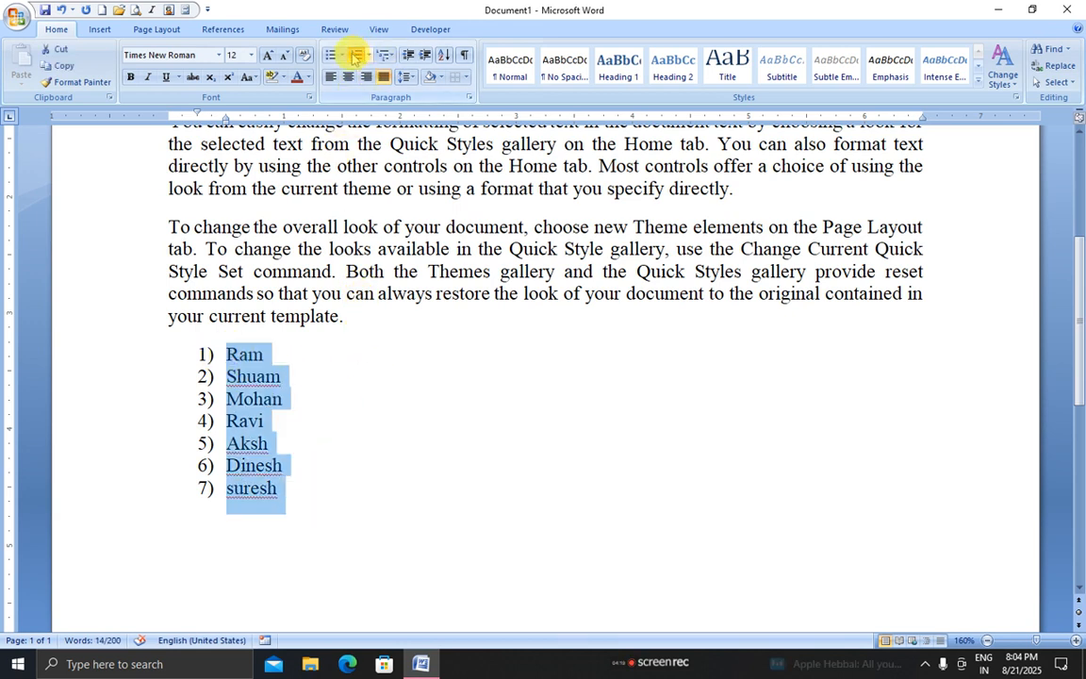
pyautogui.click(356, 57)
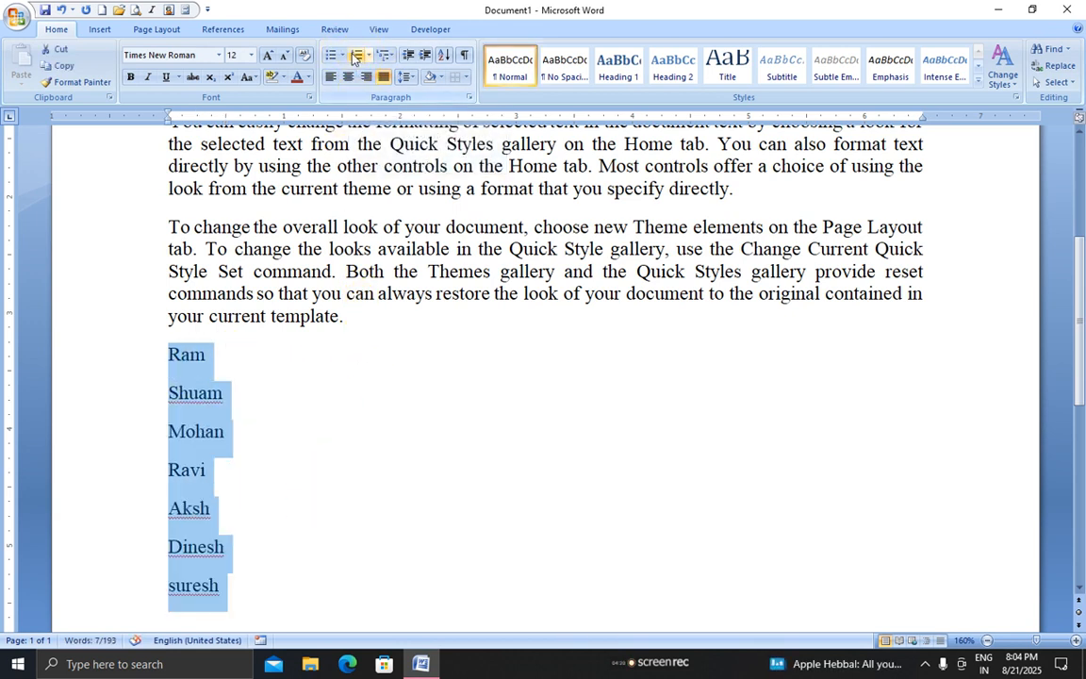
# Delete the superscript 'Ist' after 'template.' and make the 3 in CH3 subscript
pyautogui.click(362, 323)
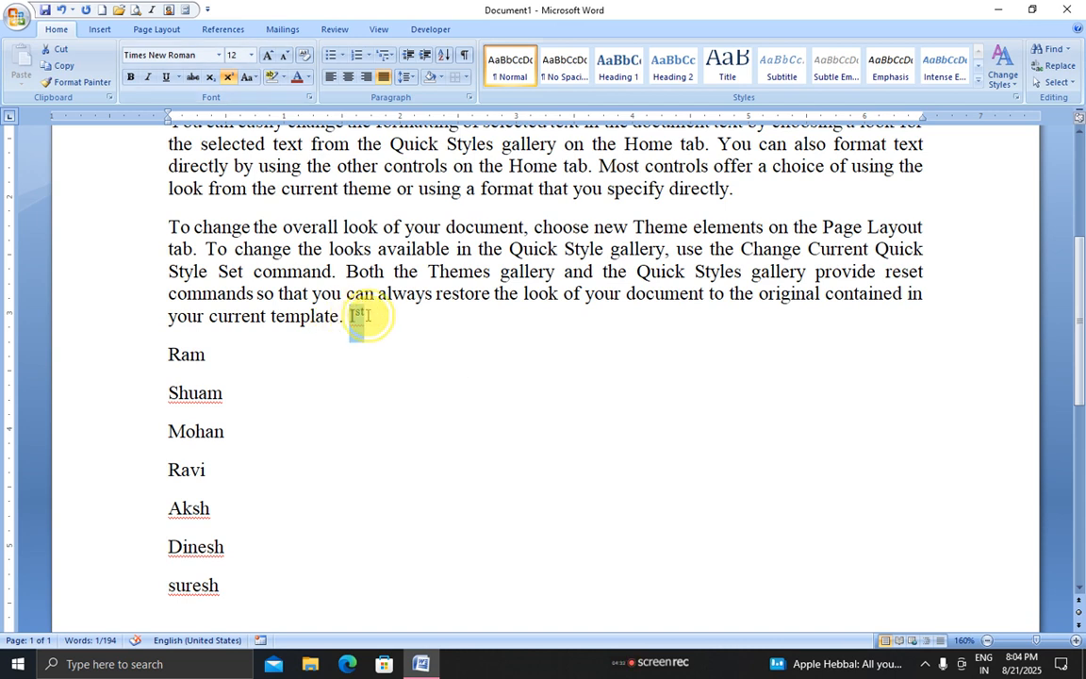
pyautogui.press('BackSpace')
pyautogui.press('BackSpace')
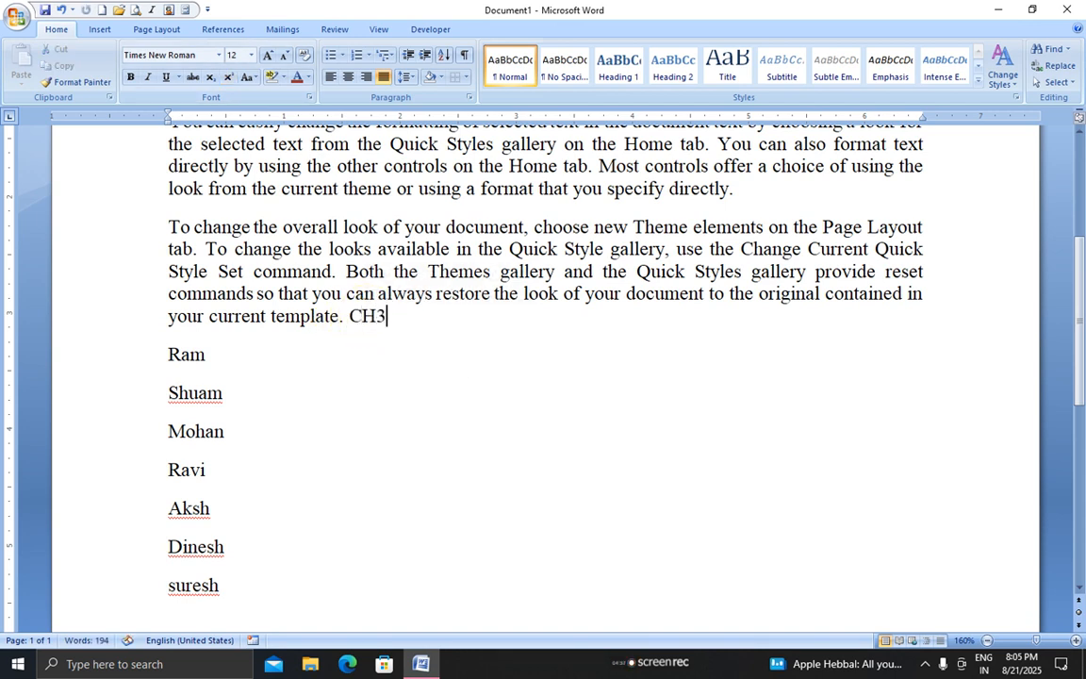
pyautogui.moveTo(384, 314); pyautogui.dragTo(386, 315)
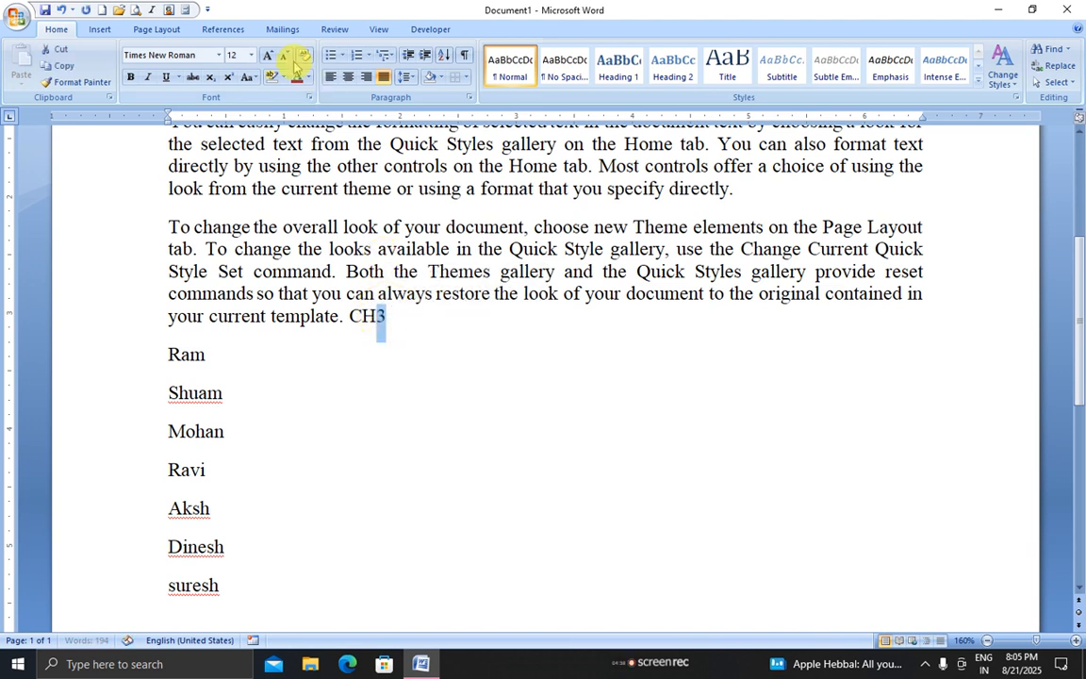
pyautogui.click(211, 78)
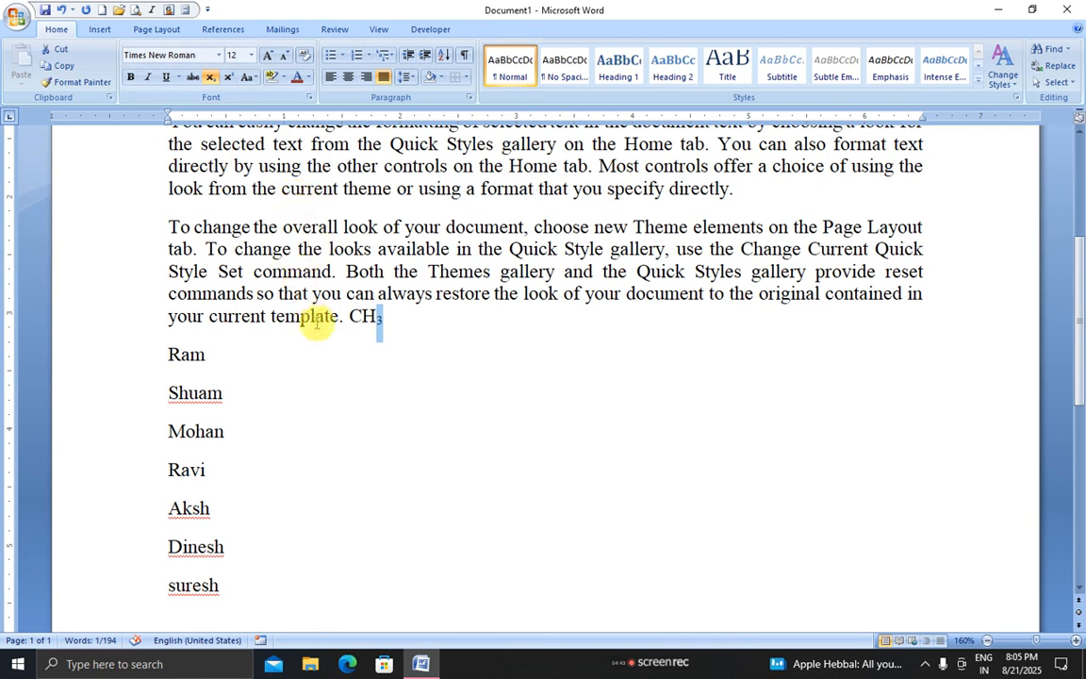
pyautogui.moveTo(347, 317); pyautogui.dragTo(174, 229)
pyautogui.click(232, 59)
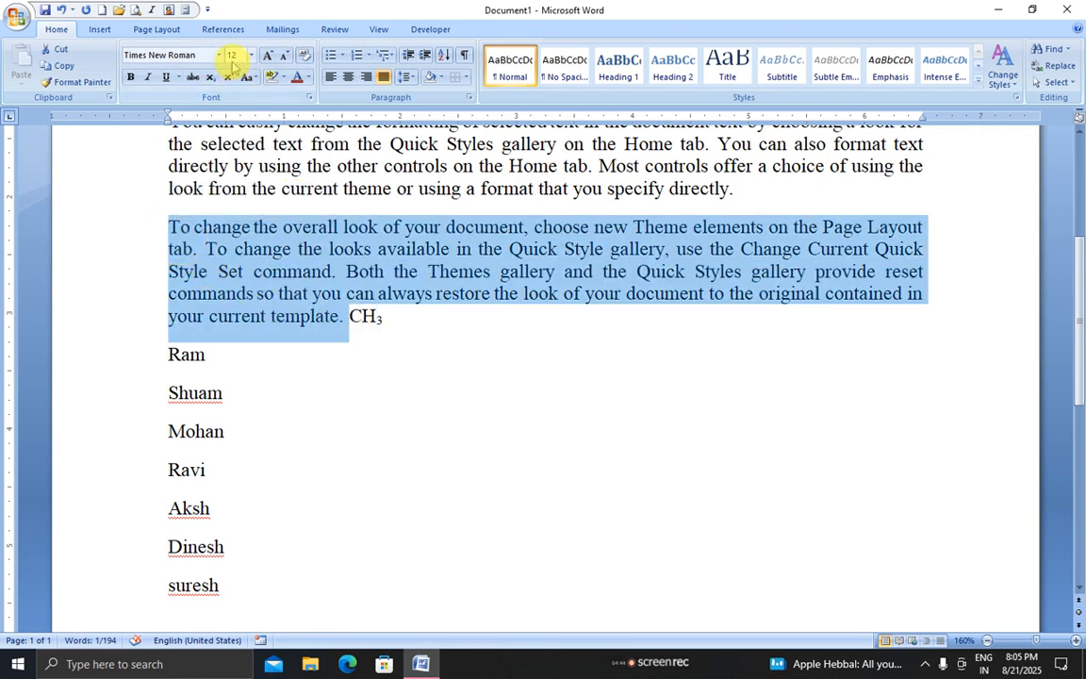
# Switch the 'To change' paragraph through UPPERCASE and lowercase, ending on Sentence case
pyautogui.click(244, 77)
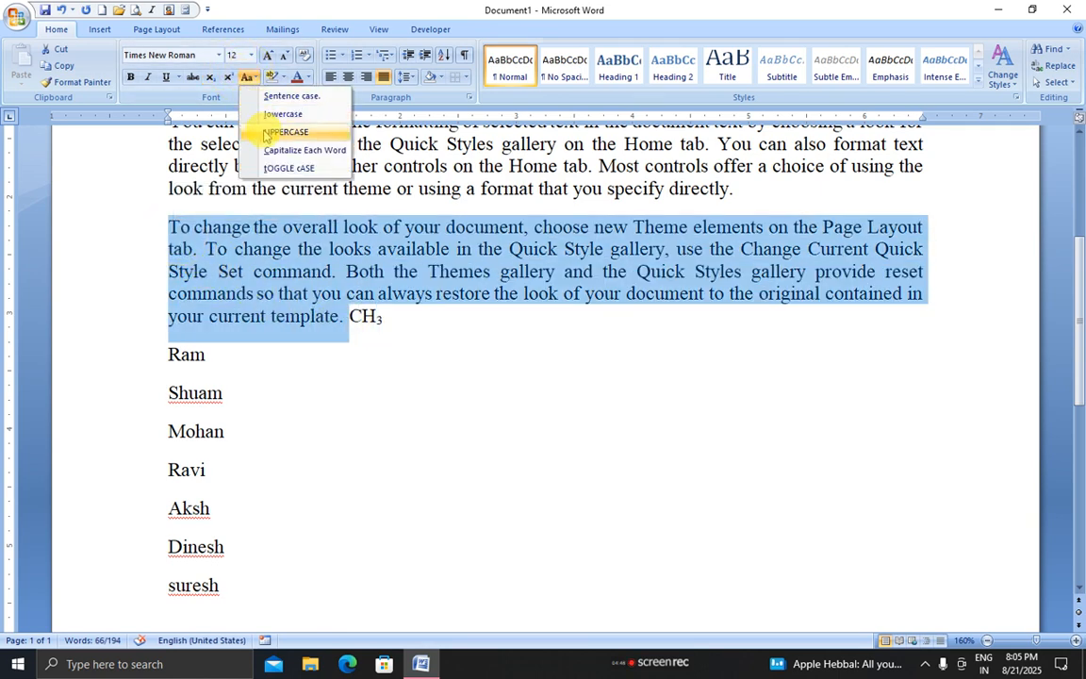
pyautogui.click(268, 133)
pyautogui.click(247, 77)
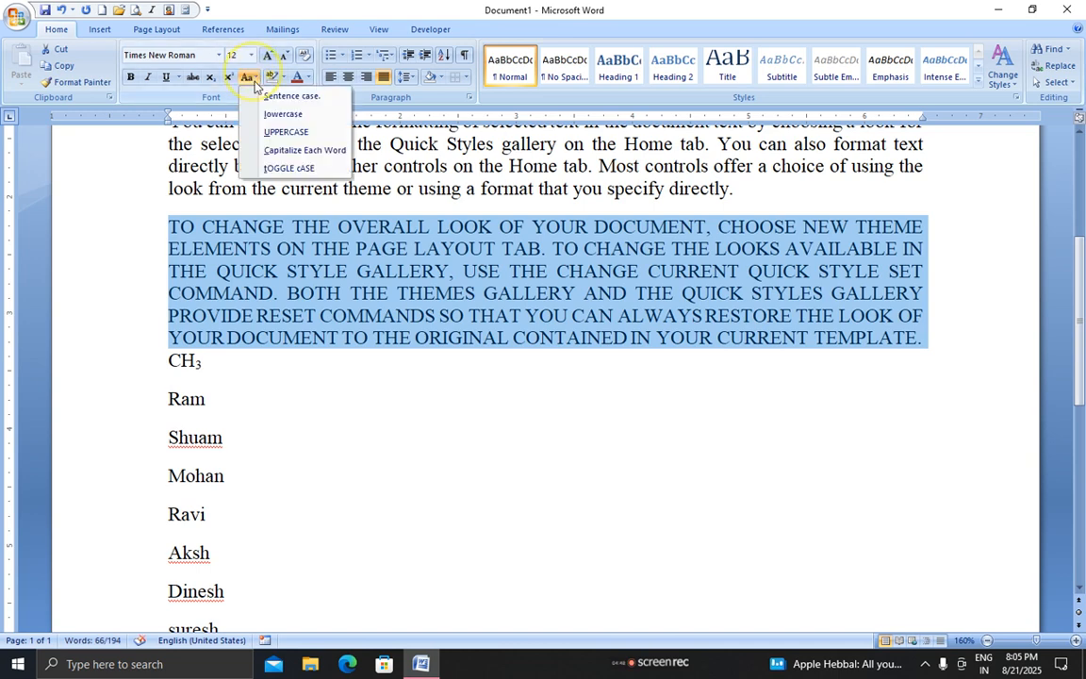
pyautogui.click(272, 123)
pyautogui.click(252, 79)
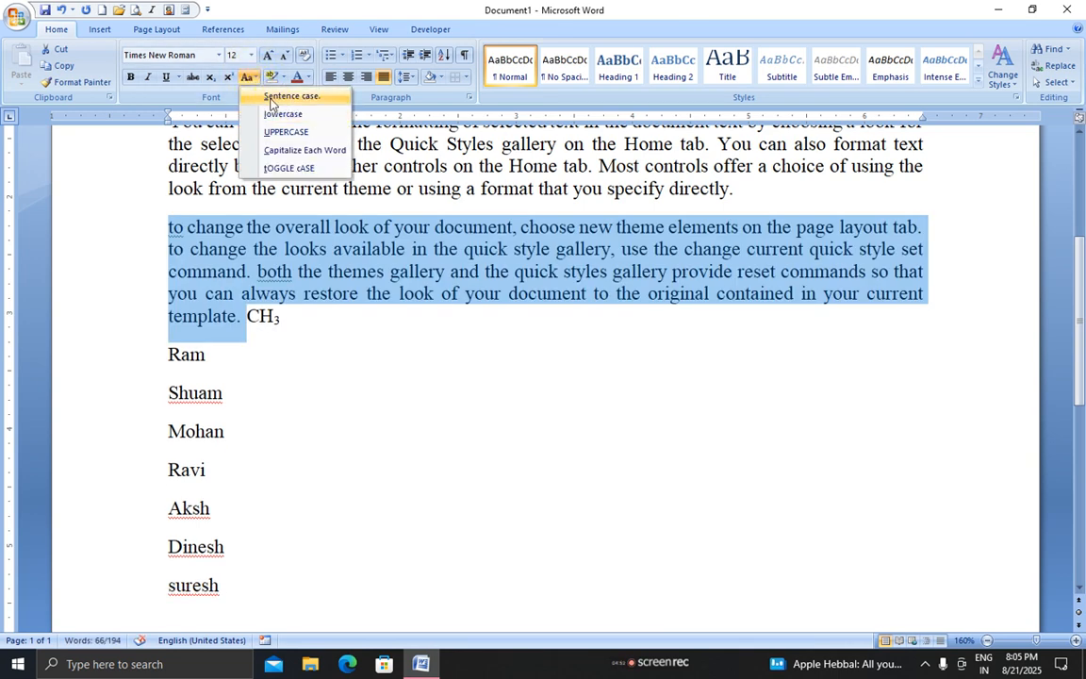
pyautogui.click(271, 104)
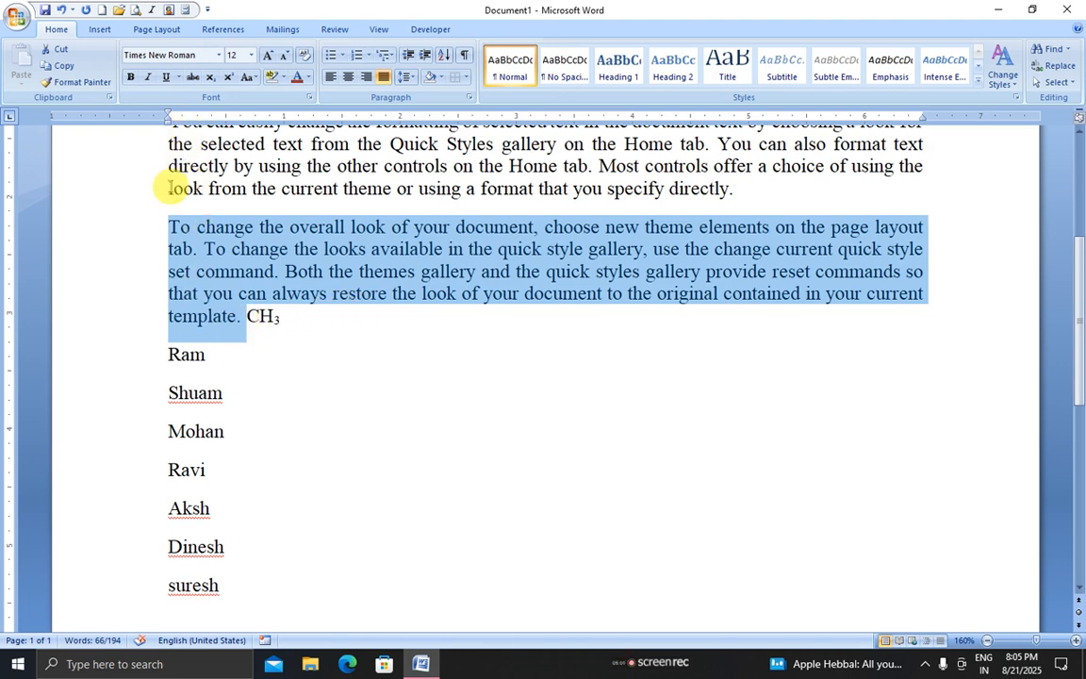
# Preview font and highlight colours on the paragraph without applying any
pyautogui.scroll(2, 169, 189)
pyautogui.click(248, 76)
pyautogui.click(175, 342)
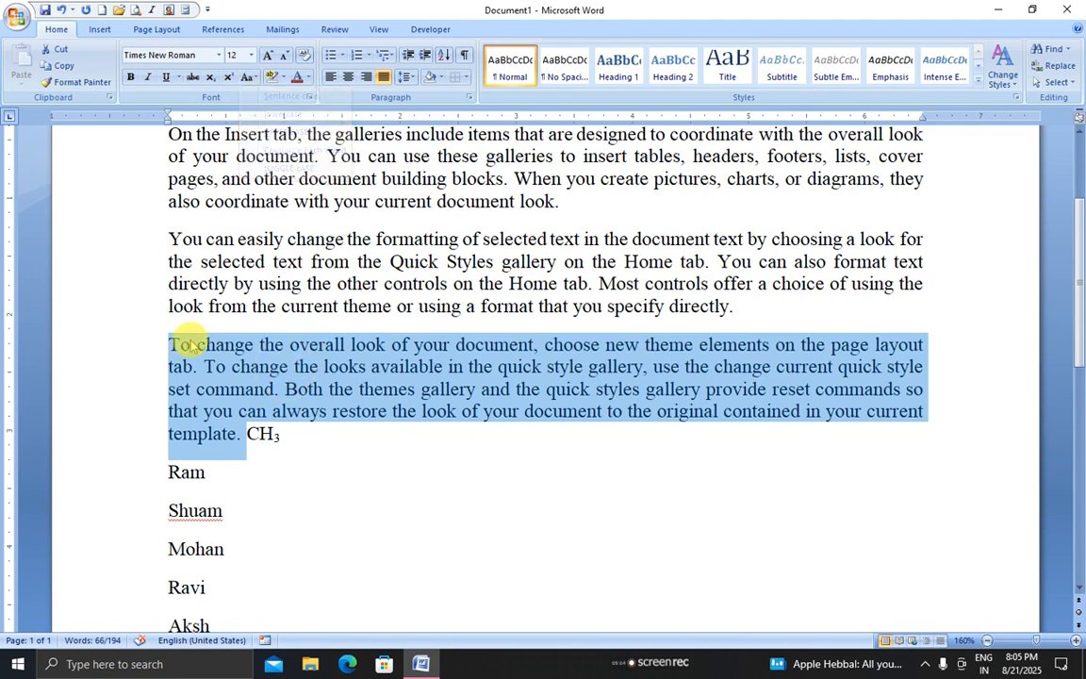
pyautogui.click(175, 344)
pyautogui.moveTo(175, 344); pyautogui.dragTo(237, 434)
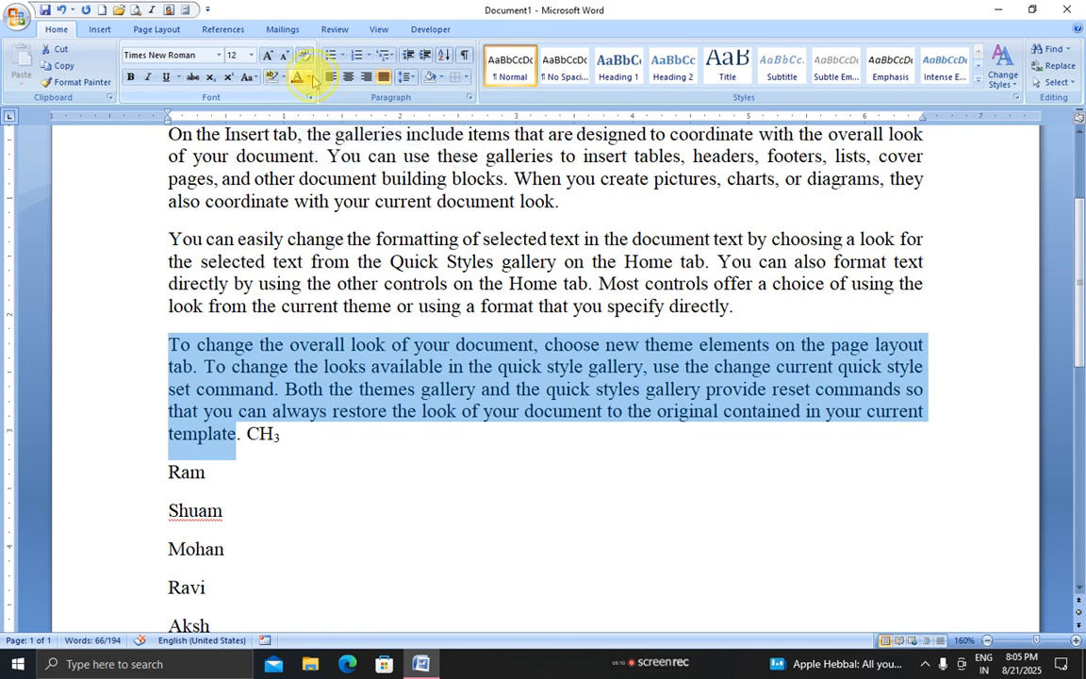
pyautogui.click(308, 79)
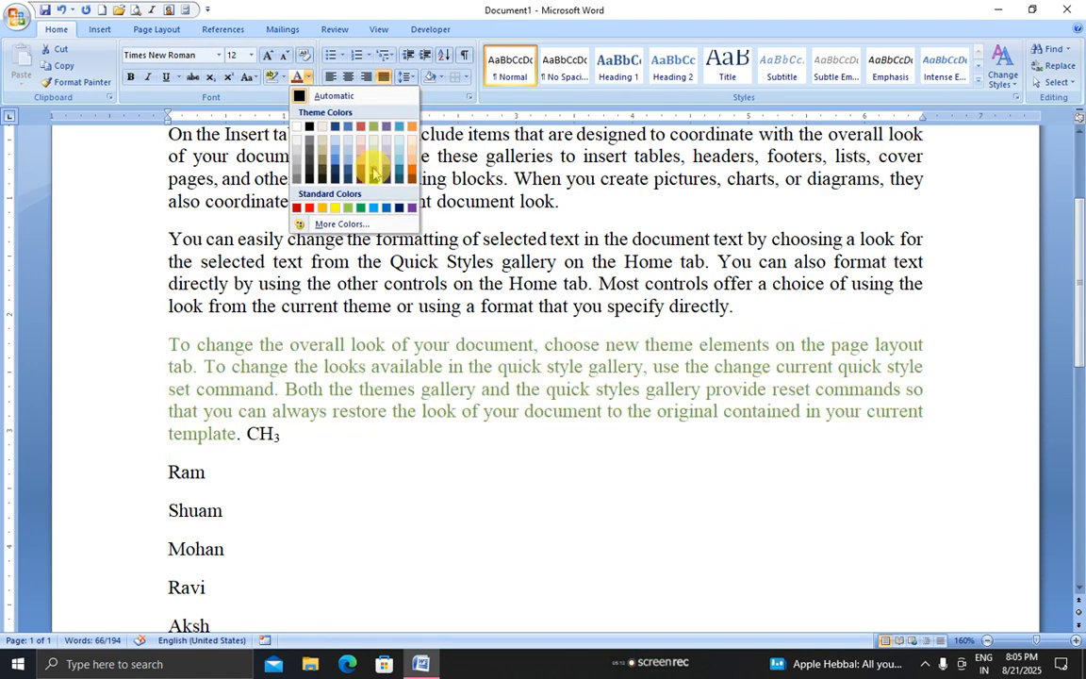
pyautogui.click(284, 78)
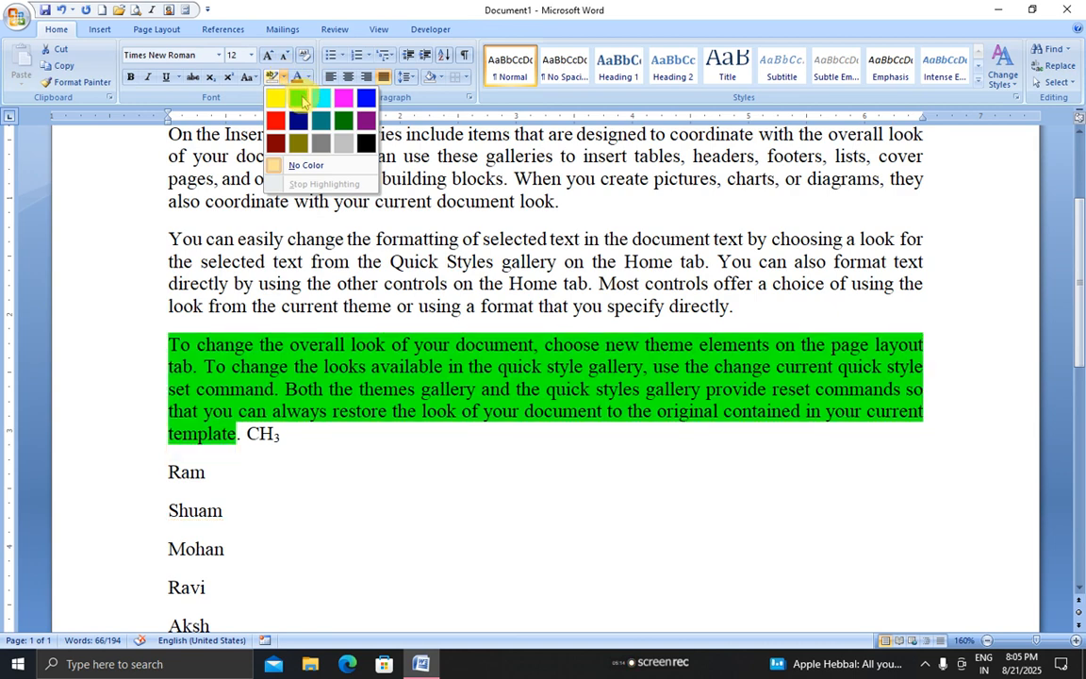
pyautogui.click(307, 8)
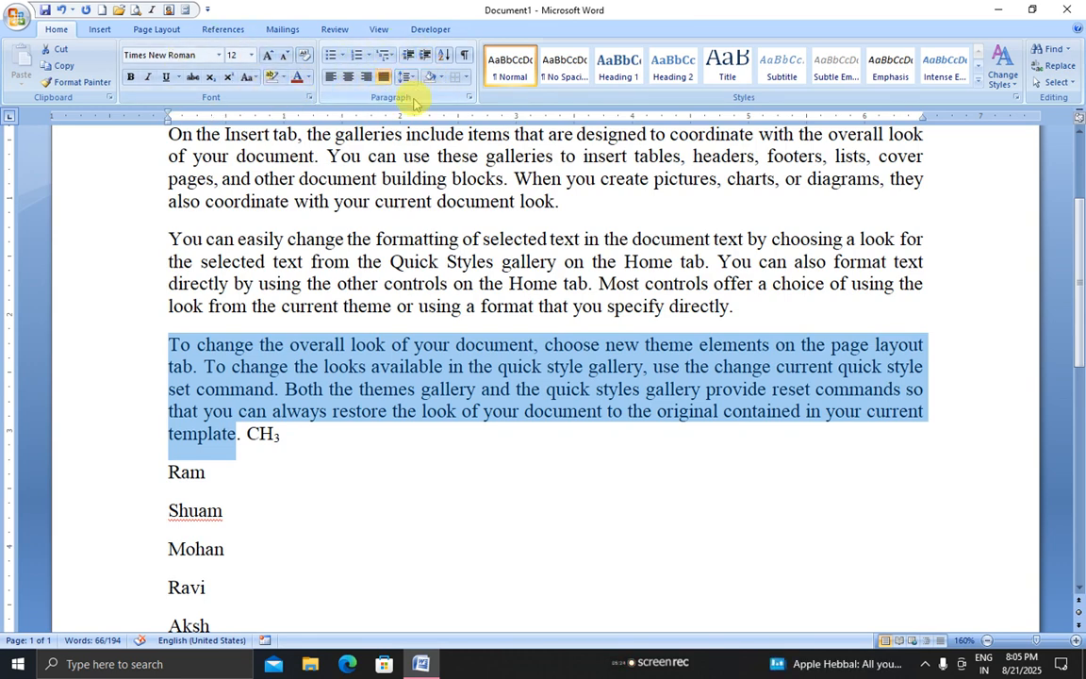
pyautogui.click(250, 451)
# Delete CH3 after 'template.', keeping the first list name on its own line
pyautogui.moveTo(247, 436); pyautogui.dragTo(298, 434)
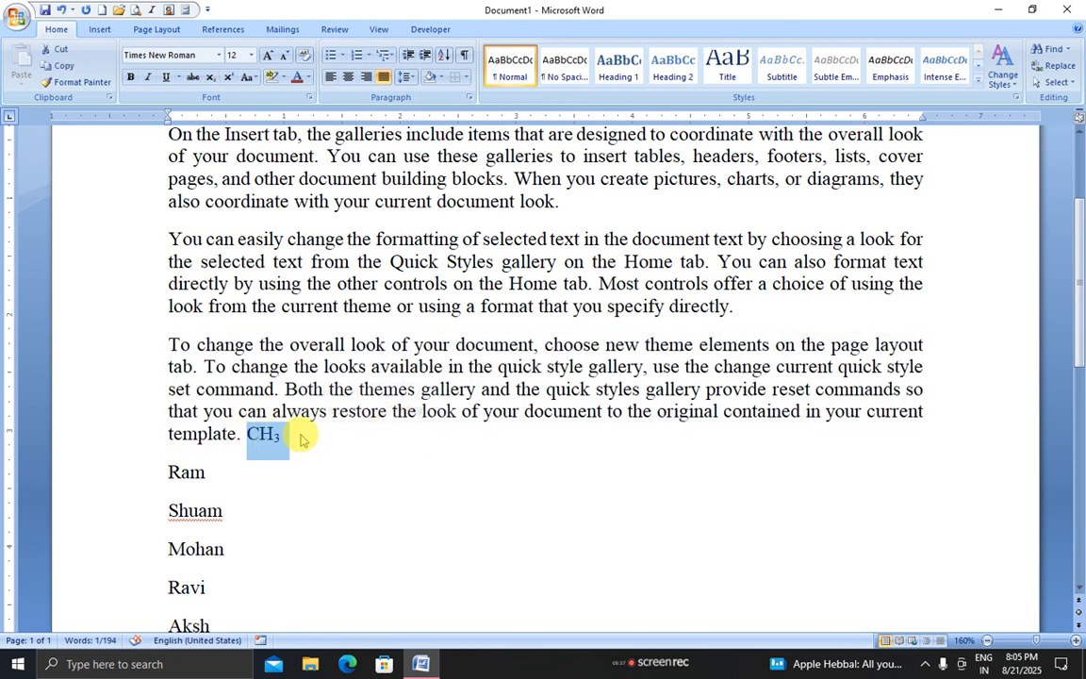
pyautogui.press('Delete')
pyautogui.press('Return')
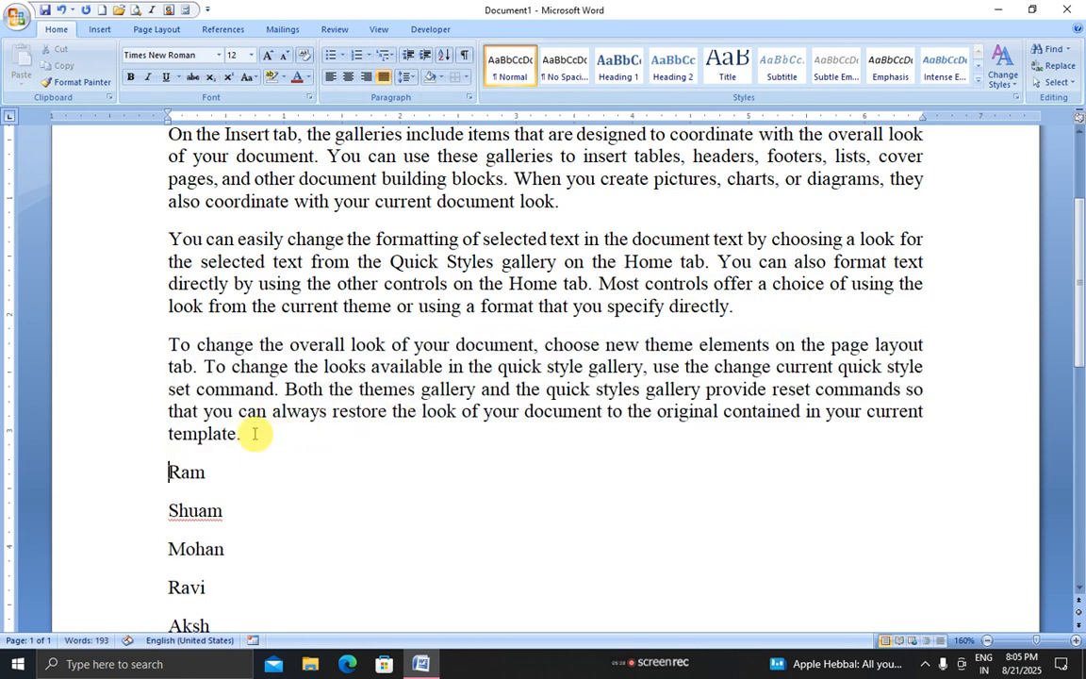
pyautogui.moveTo(254, 434); pyautogui.dragTo(165, 128)
pyautogui.scroll(1, 165, 127)
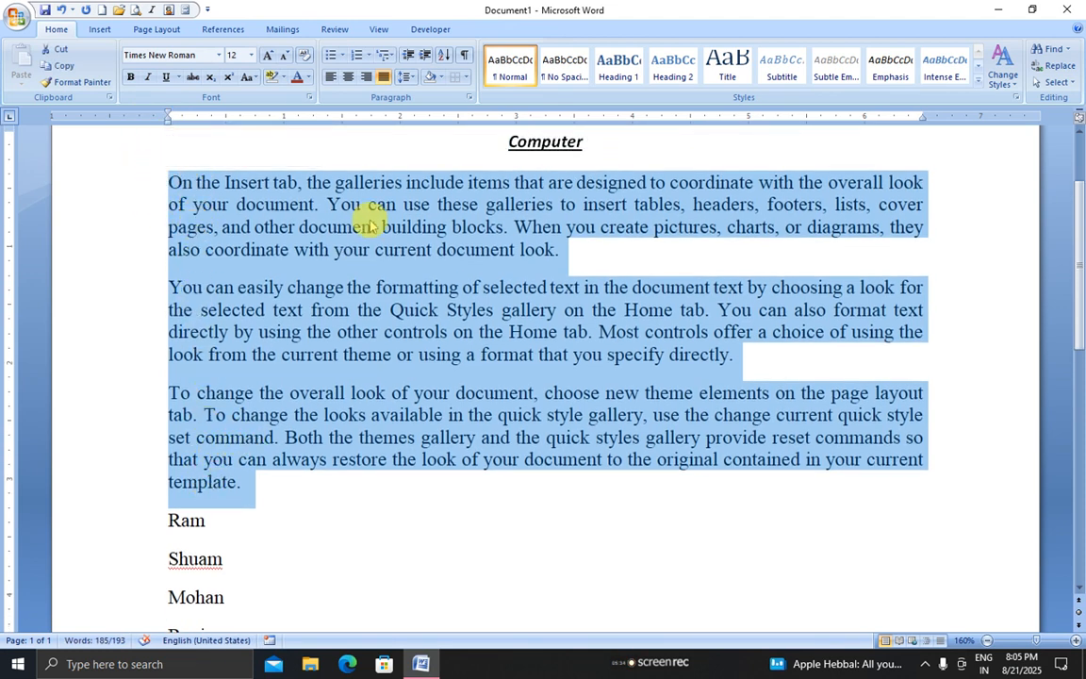
# Give the selected paragraphs a 0.5-inch first-line indent, then deselect them
pyautogui.click(470, 99)
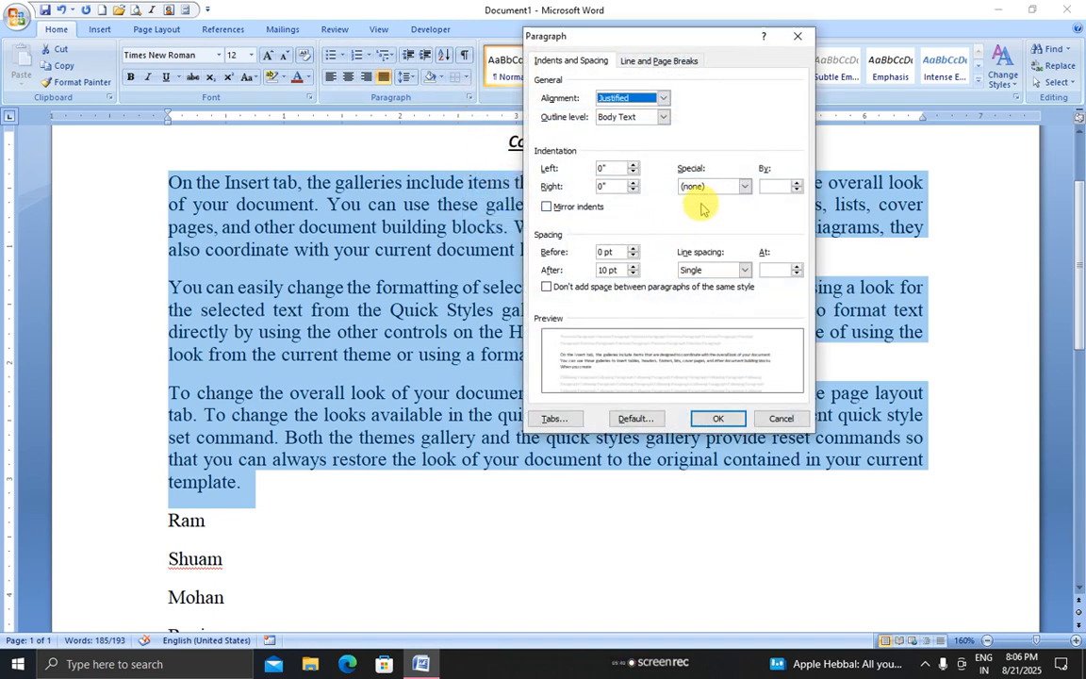
pyautogui.click(739, 186)
pyautogui.click(695, 209)
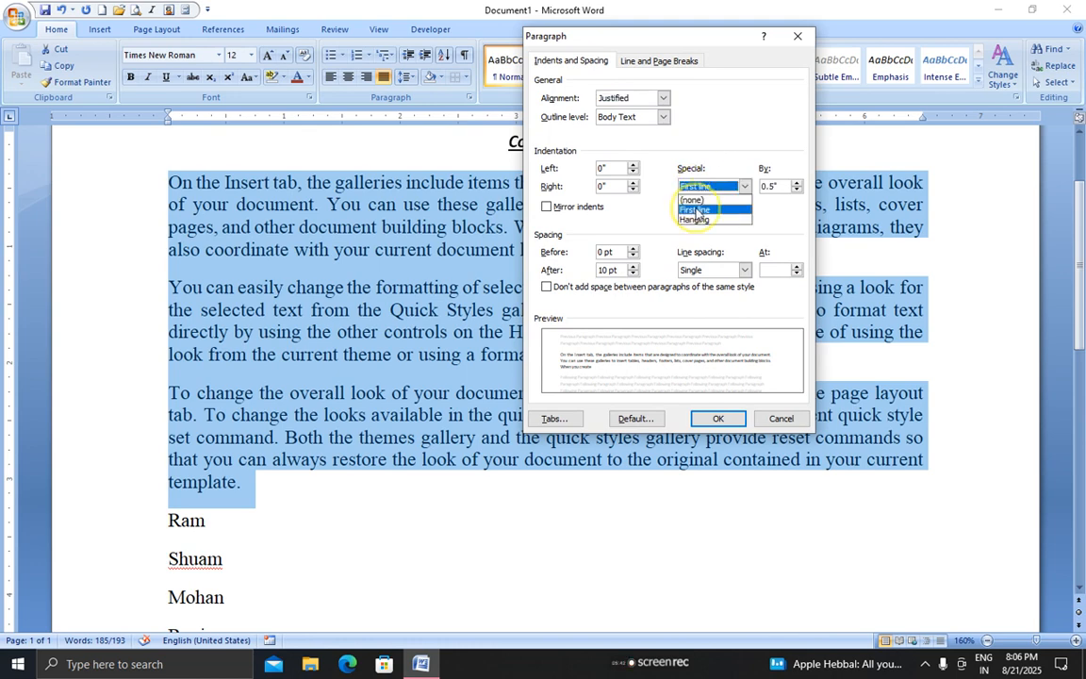
pyautogui.click(726, 419)
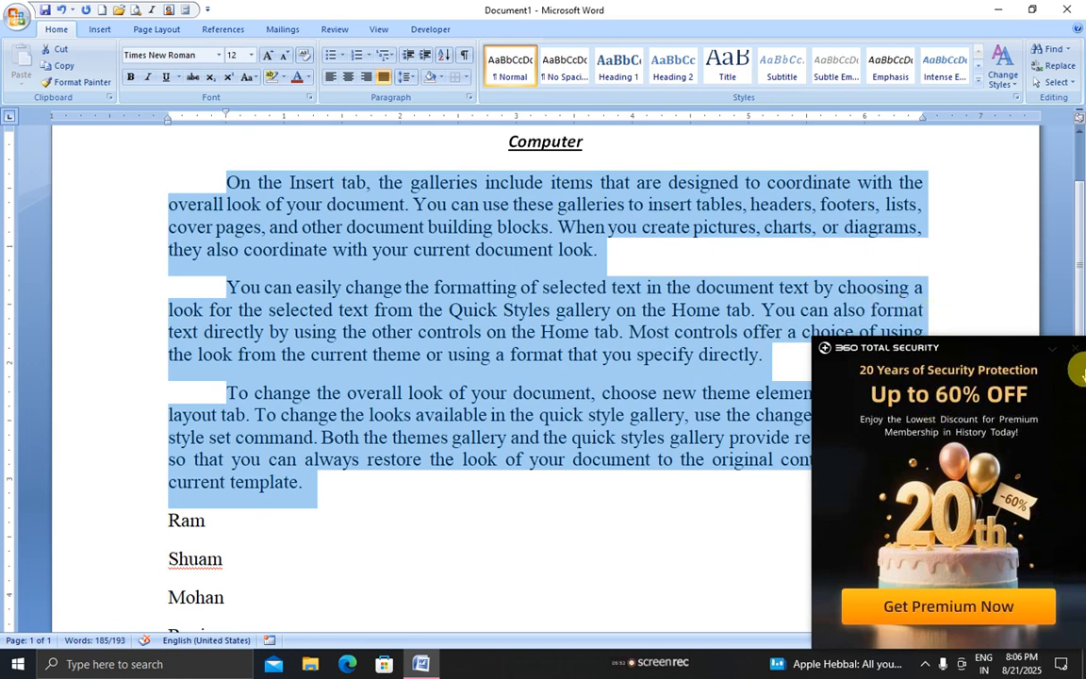
pyautogui.click(707, 533)
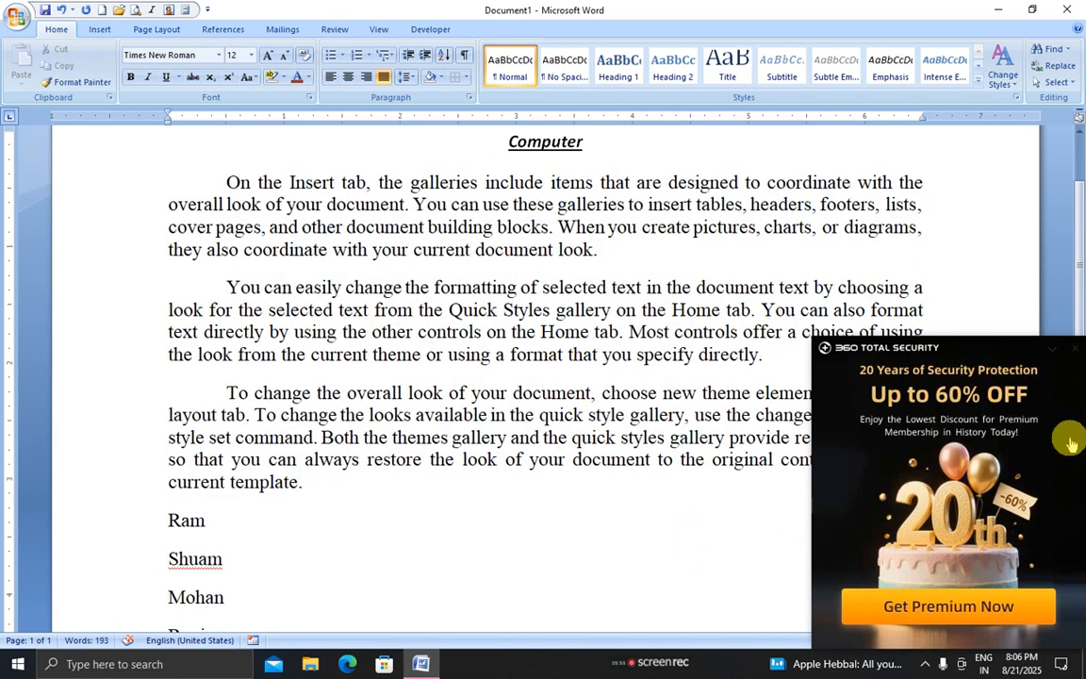
# Dismiss the advertisement popup and select the paragraphs starting from 'On the Insert tab'
pyautogui.click(1053, 347)
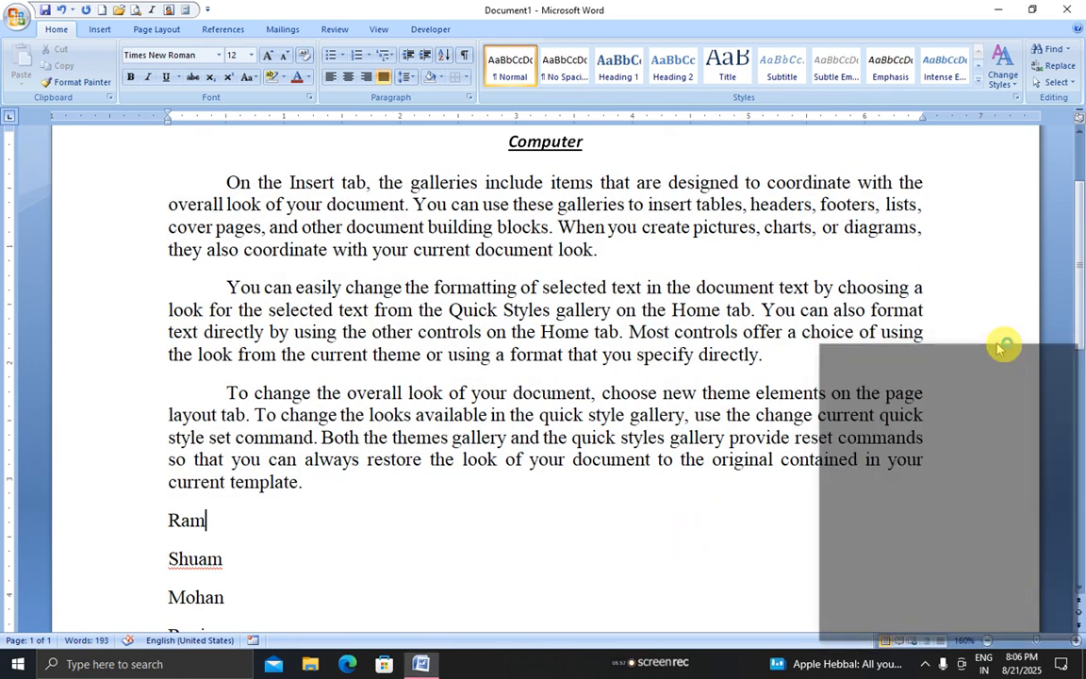
pyautogui.click(227, 183)
pyautogui.moveTo(229, 185); pyautogui.dragTo(266, 227)
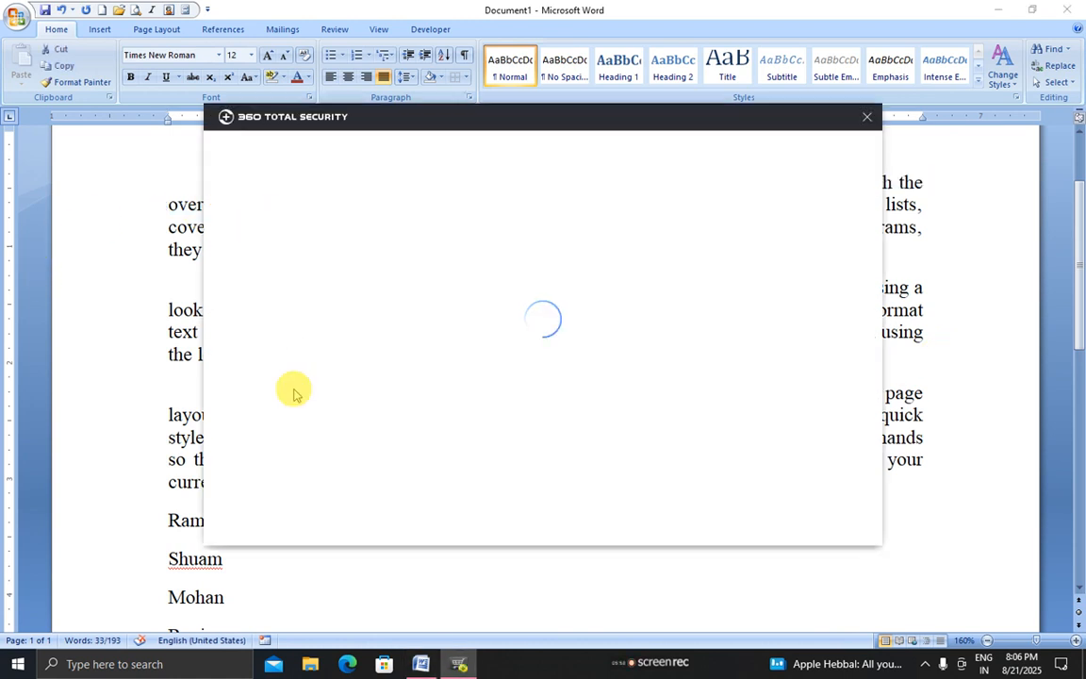
pyautogui.click(865, 116)
pyautogui.click(310, 230)
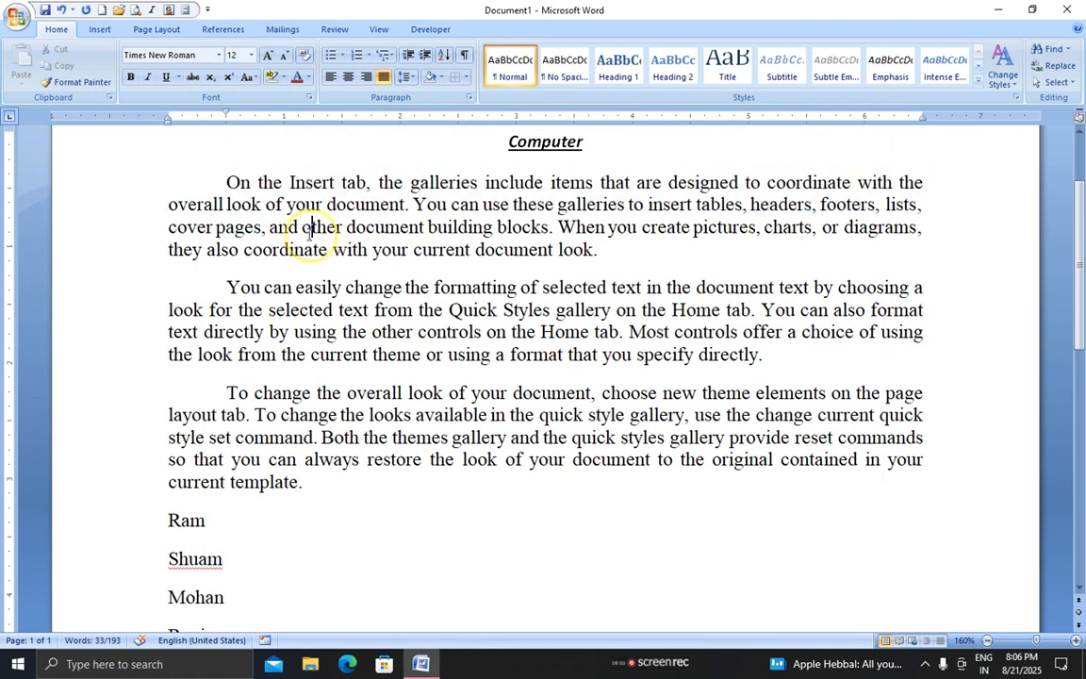
pyautogui.moveTo(226, 183); pyautogui.dragTo(315, 481)
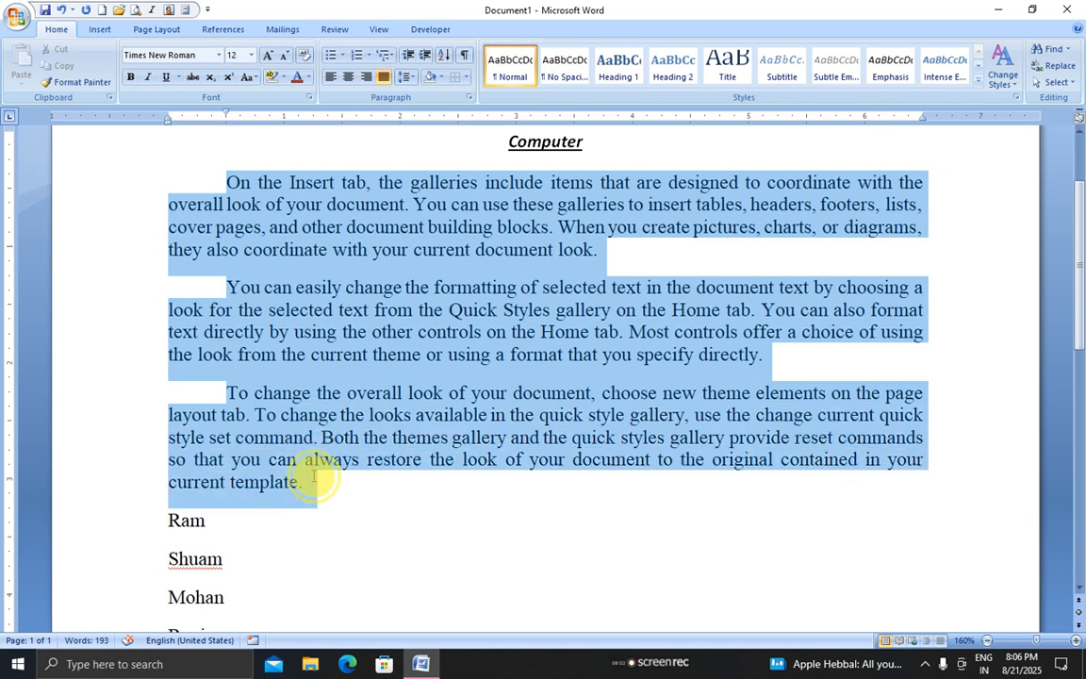
# Apply a hanging indent to the three Computer paragraphs
pyautogui.click(470, 98)
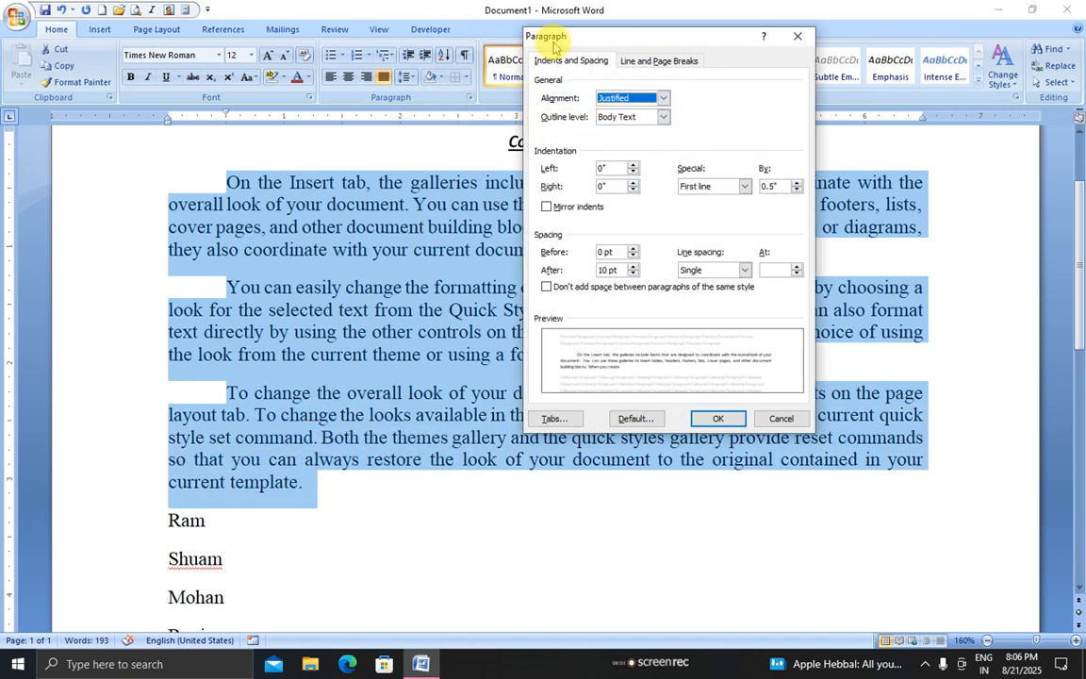
pyautogui.click(718, 186)
pyautogui.click(705, 217)
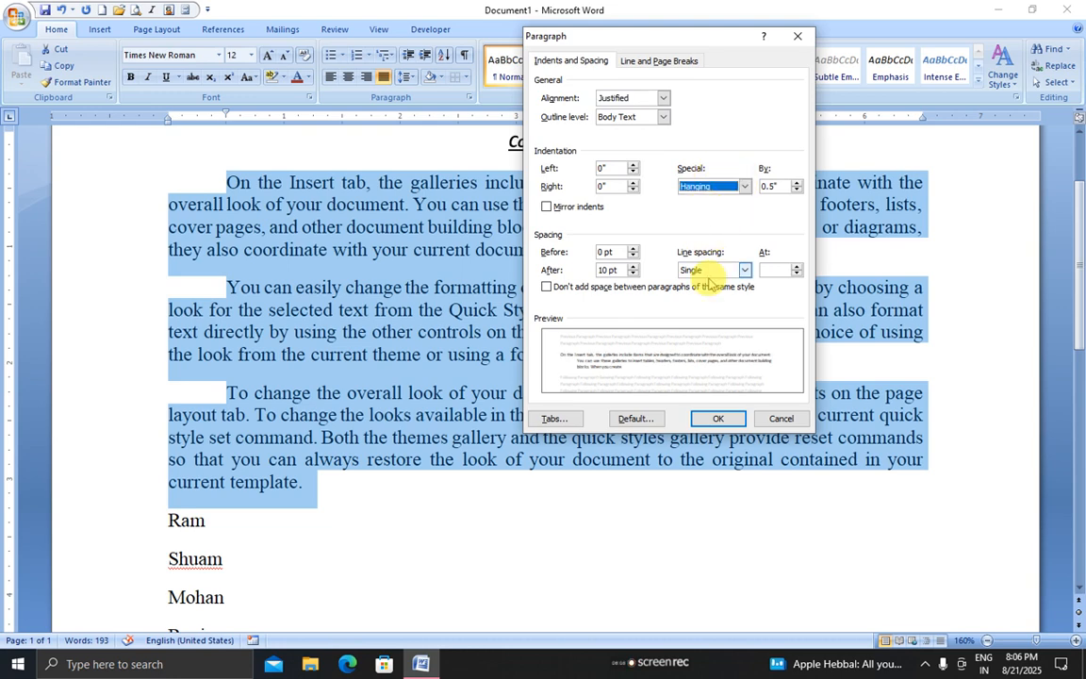
pyautogui.click(716, 418)
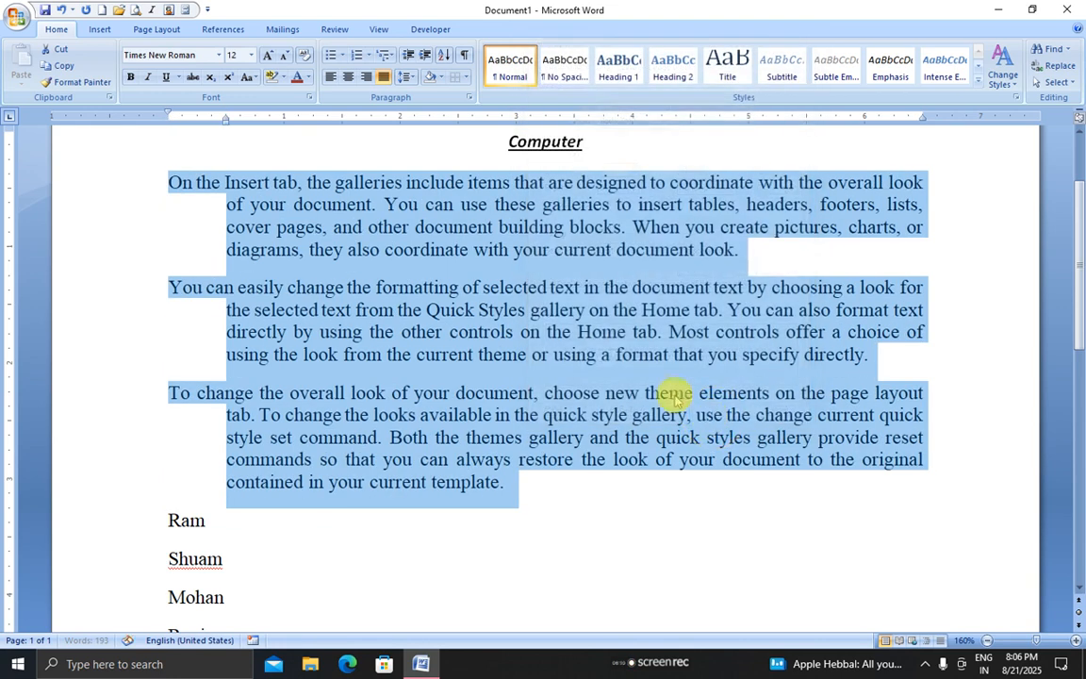
# Replace the hanging indent with a 1.1-inch first-line indent, then reopen the Paragraph settings
pyautogui.click(465, 95)
pyautogui.click(715, 185)
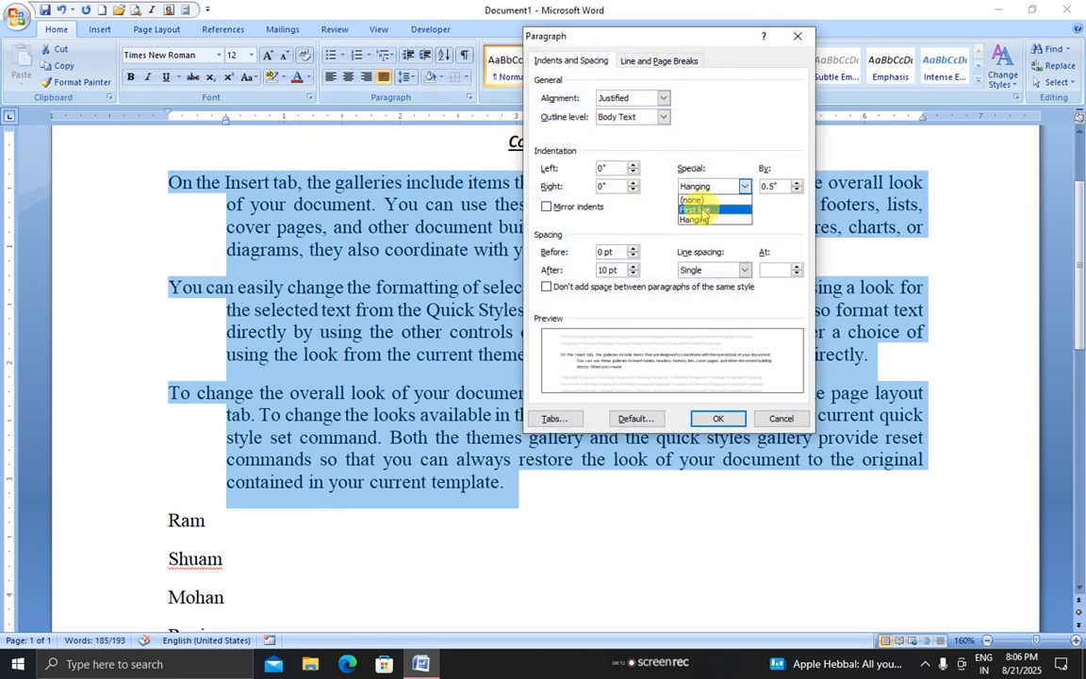
pyautogui.click(702, 205)
pyautogui.click(797, 183)
pyautogui.click(797, 183)
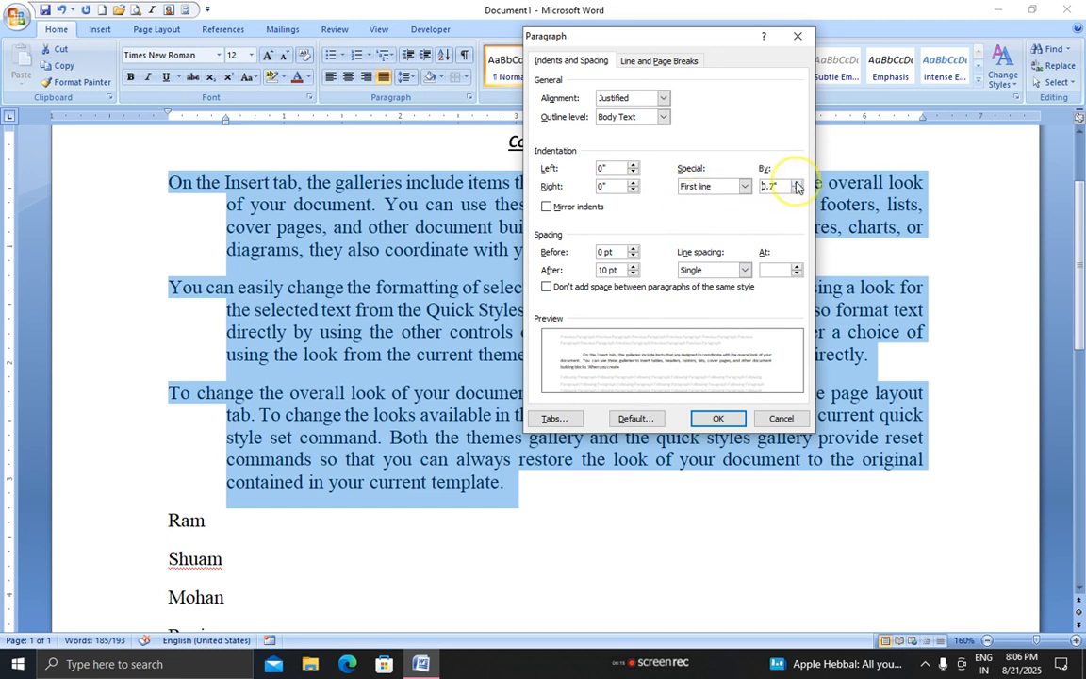
pyautogui.click(796, 183)
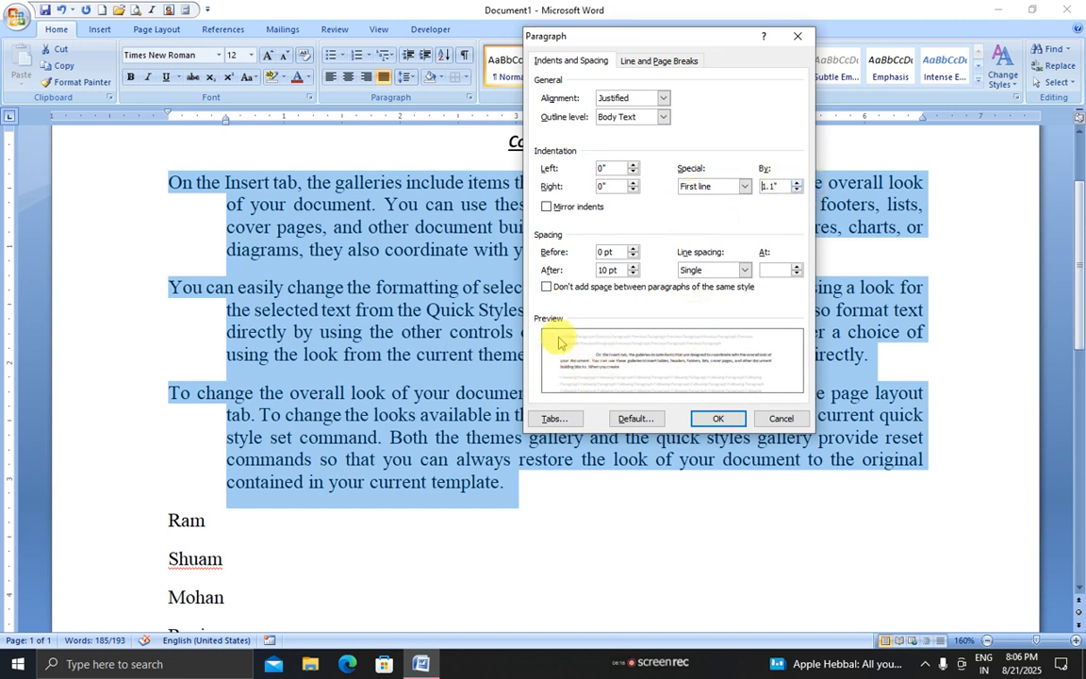
pyautogui.click(745, 188)
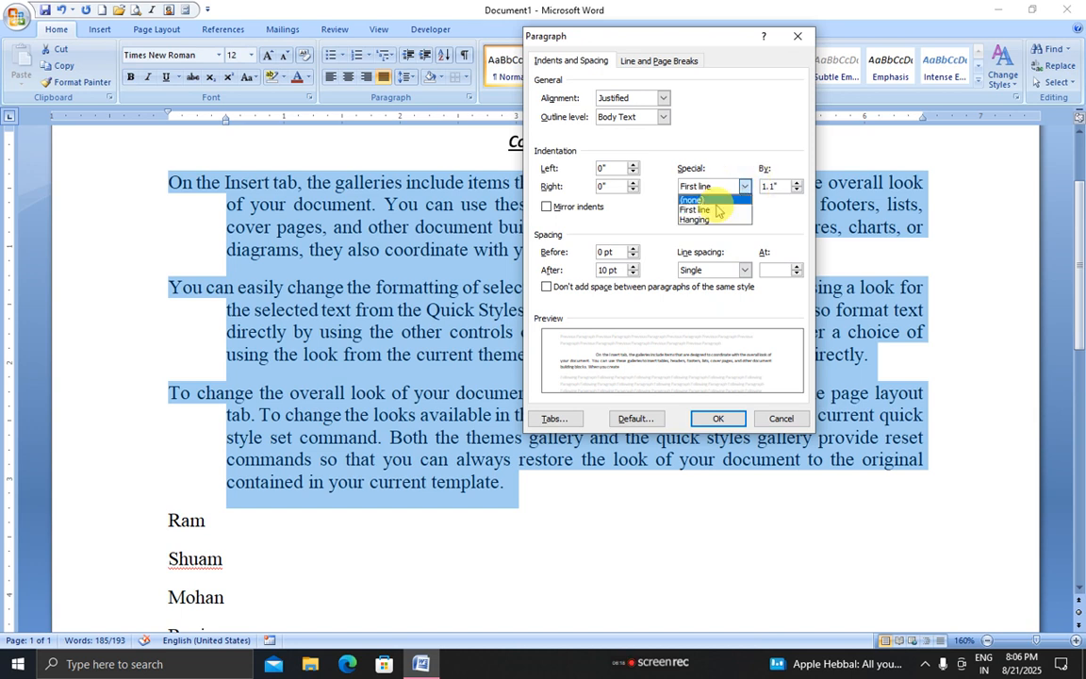
pyautogui.click(716, 215)
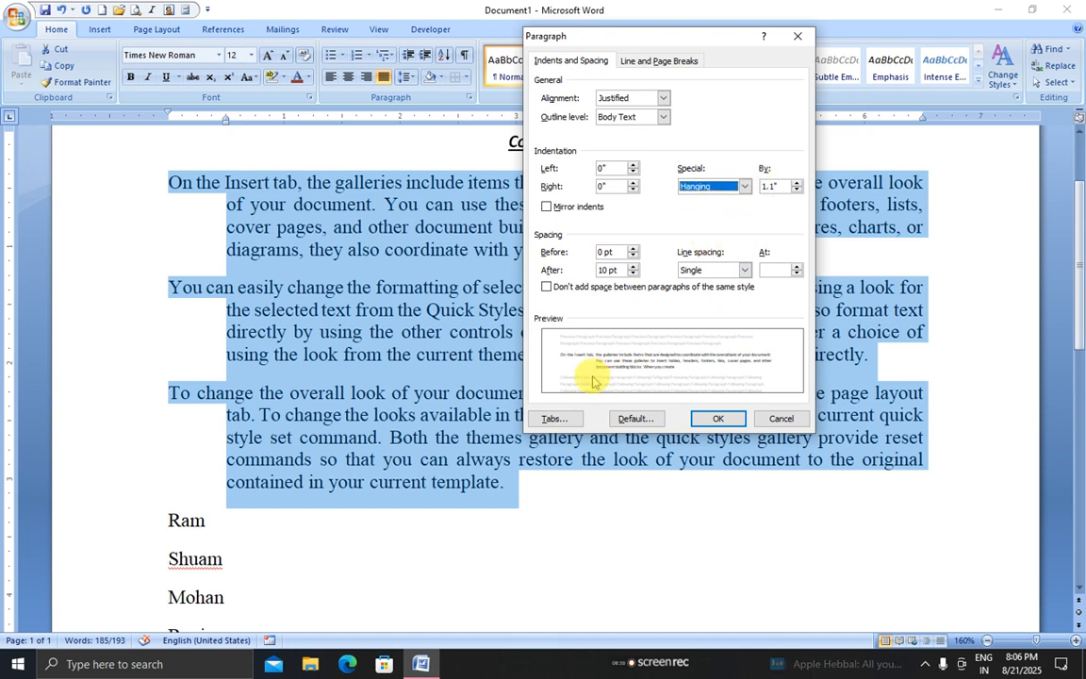
pyautogui.click(745, 186)
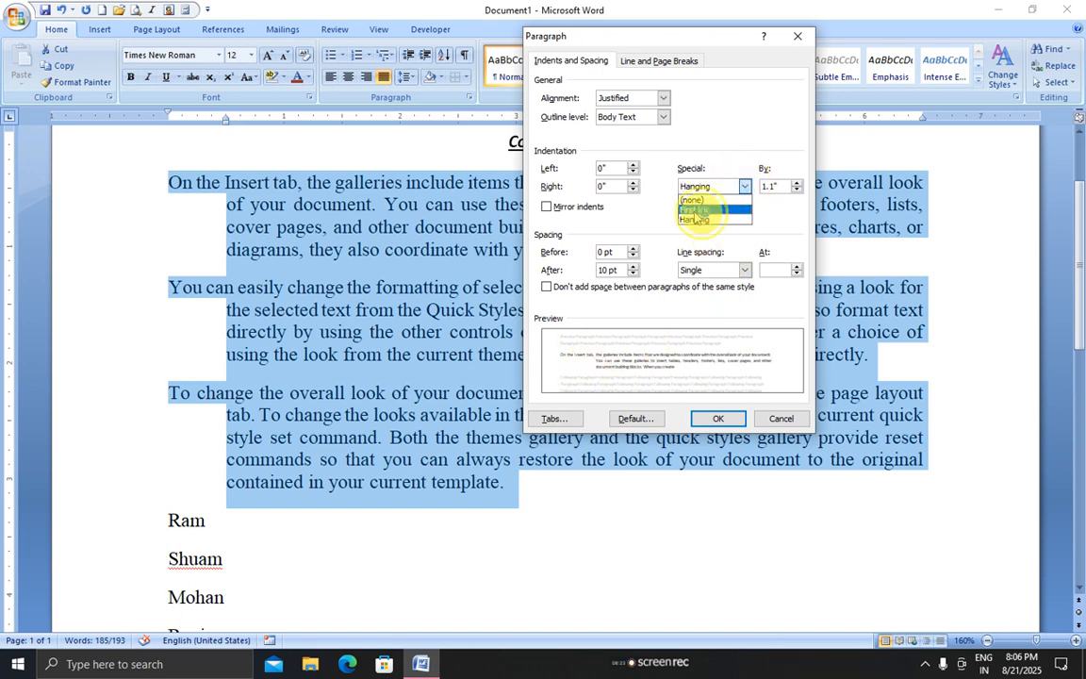
pyautogui.click(695, 209)
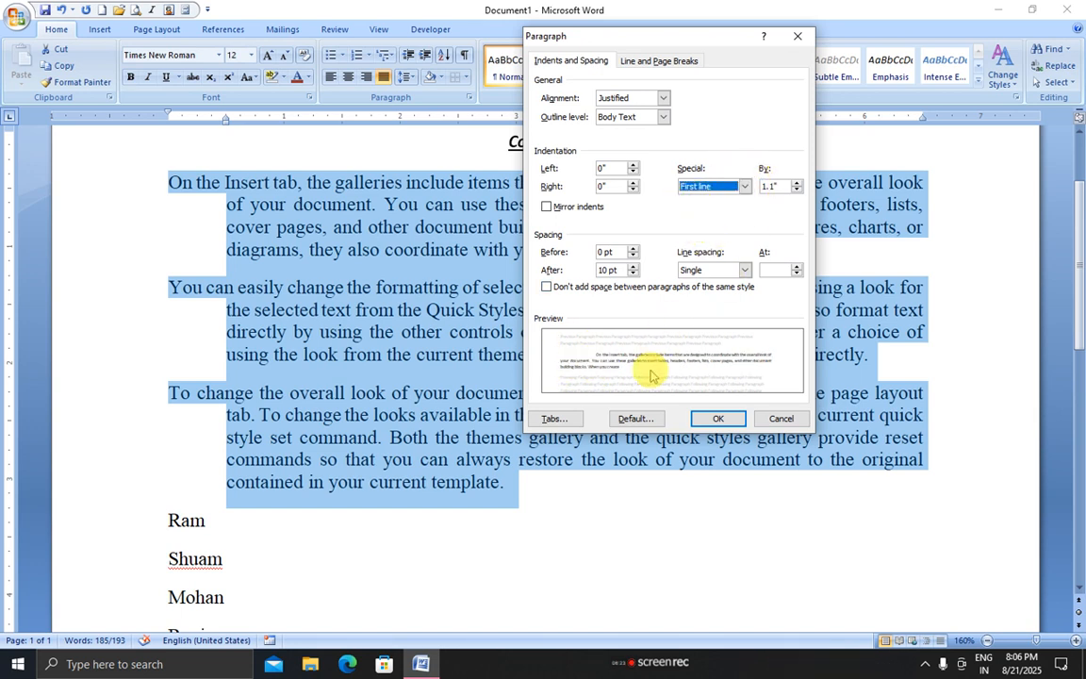
pyautogui.click(716, 418)
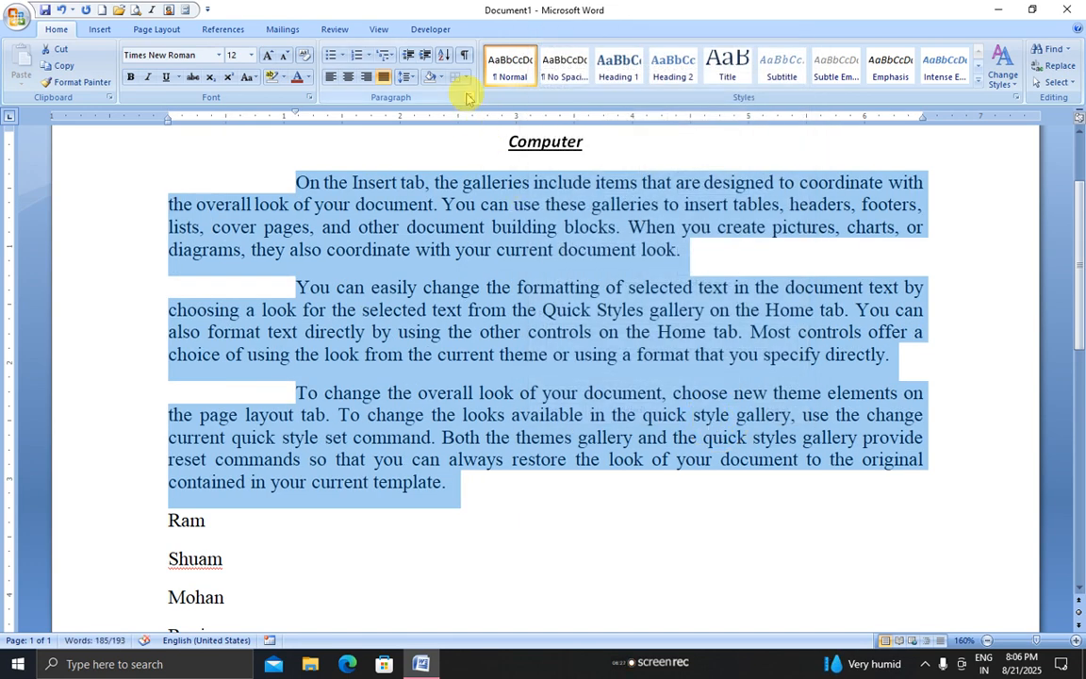
pyautogui.click(468, 98)
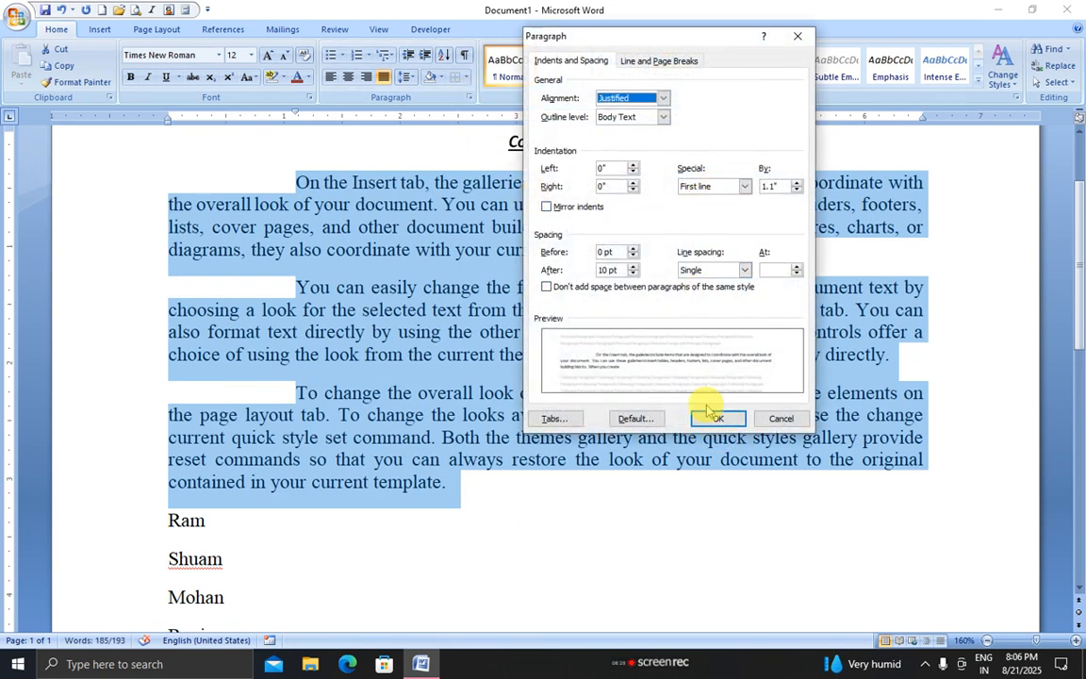
pyautogui.click(709, 186)
pyautogui.click(693, 213)
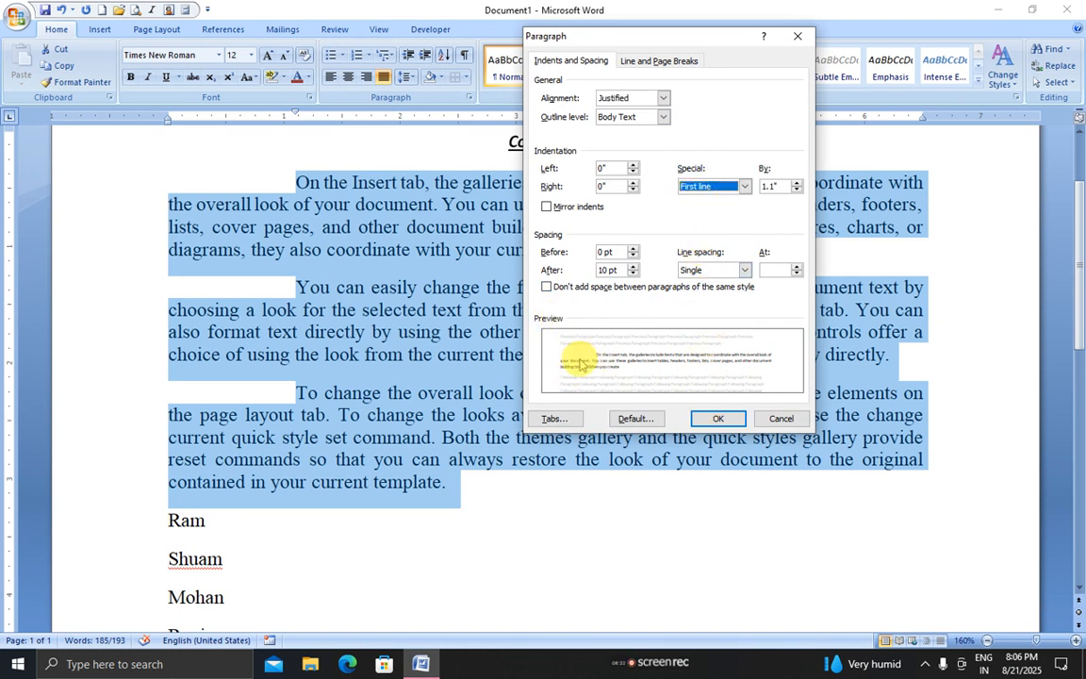
pyautogui.click(633, 166)
pyautogui.click(634, 166)
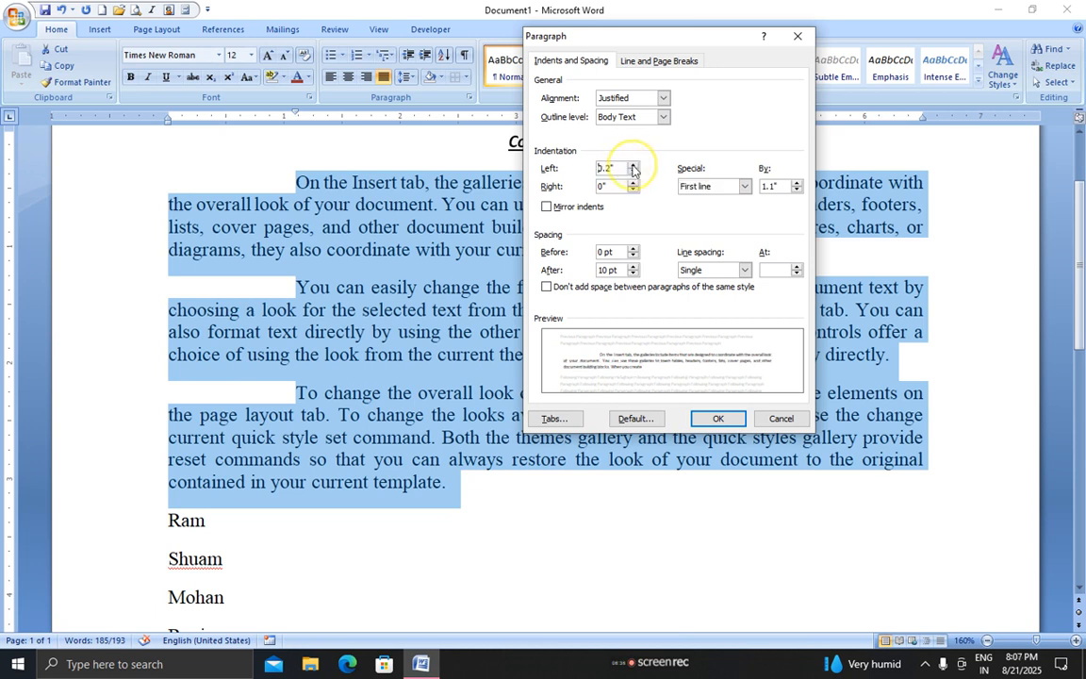
pyautogui.click(633, 166)
pyautogui.click(634, 166)
pyautogui.click(633, 166)
pyautogui.click(634, 166)
pyautogui.click(633, 166)
pyautogui.click(633, 184)
pyautogui.click(634, 183)
pyautogui.click(634, 183)
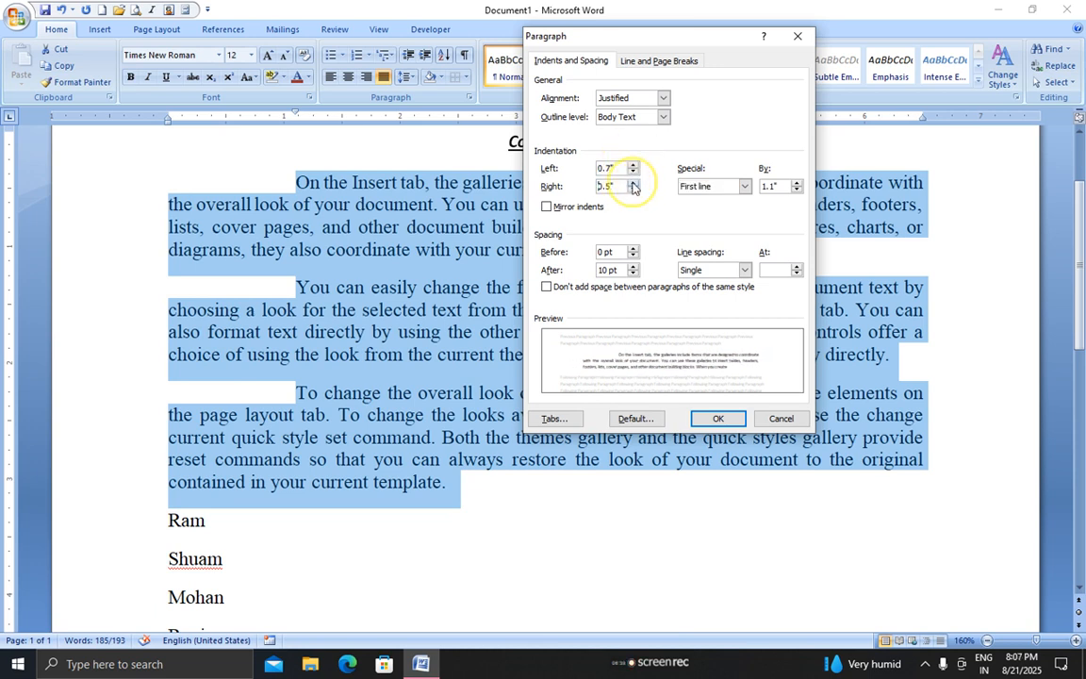
pyautogui.click(634, 183)
pyautogui.click(633, 183)
pyautogui.click(633, 183)
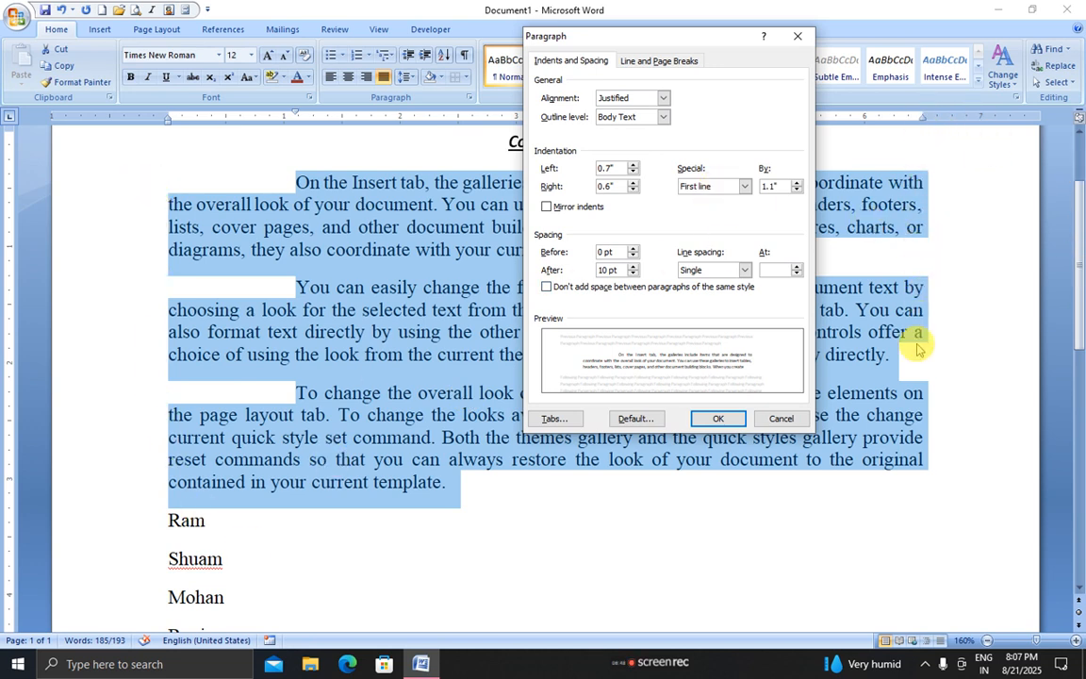
pyautogui.click(634, 167)
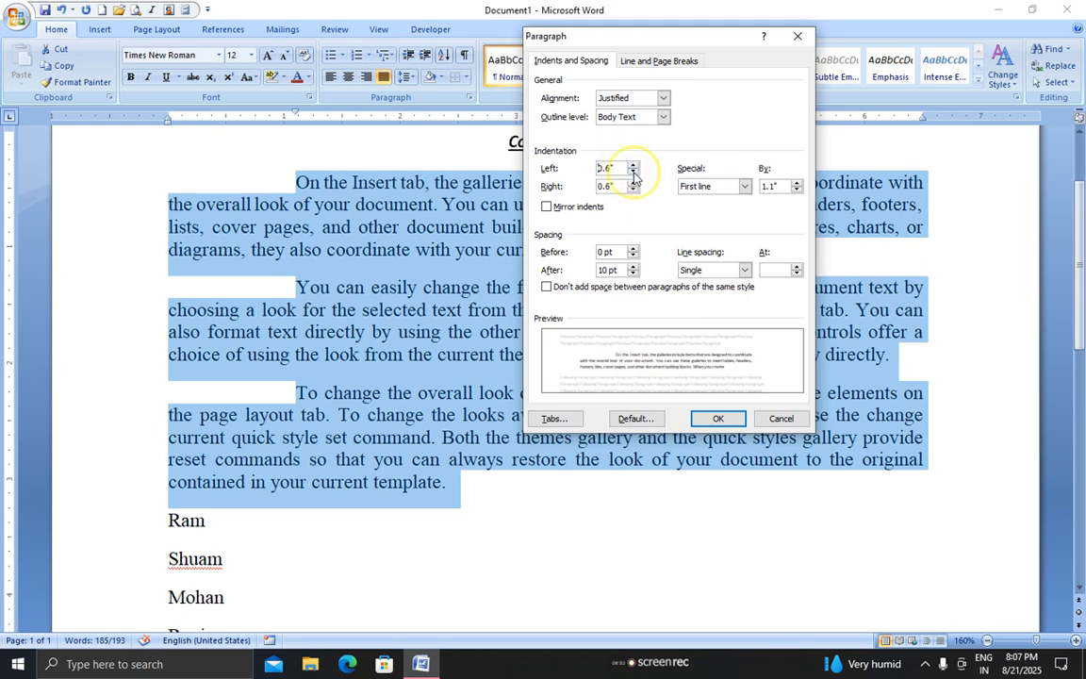
pyautogui.click(712, 419)
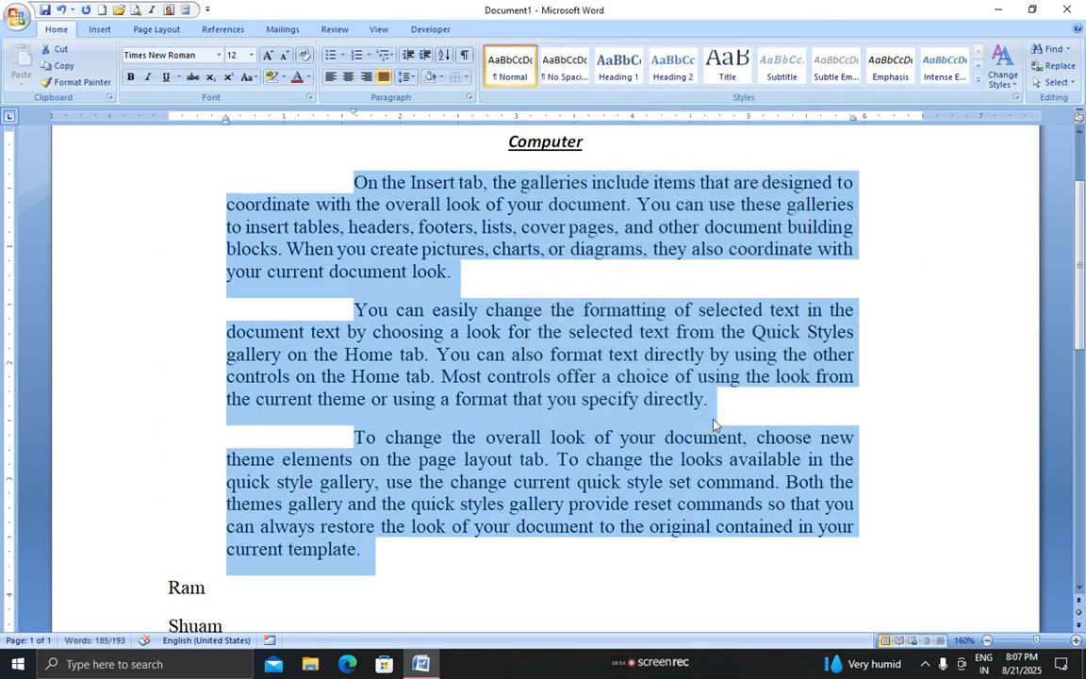
pyautogui.click(468, 99)
pyautogui.moveTo(615, 170); pyautogui.dragTo(497, 174)
pyautogui.write('0')
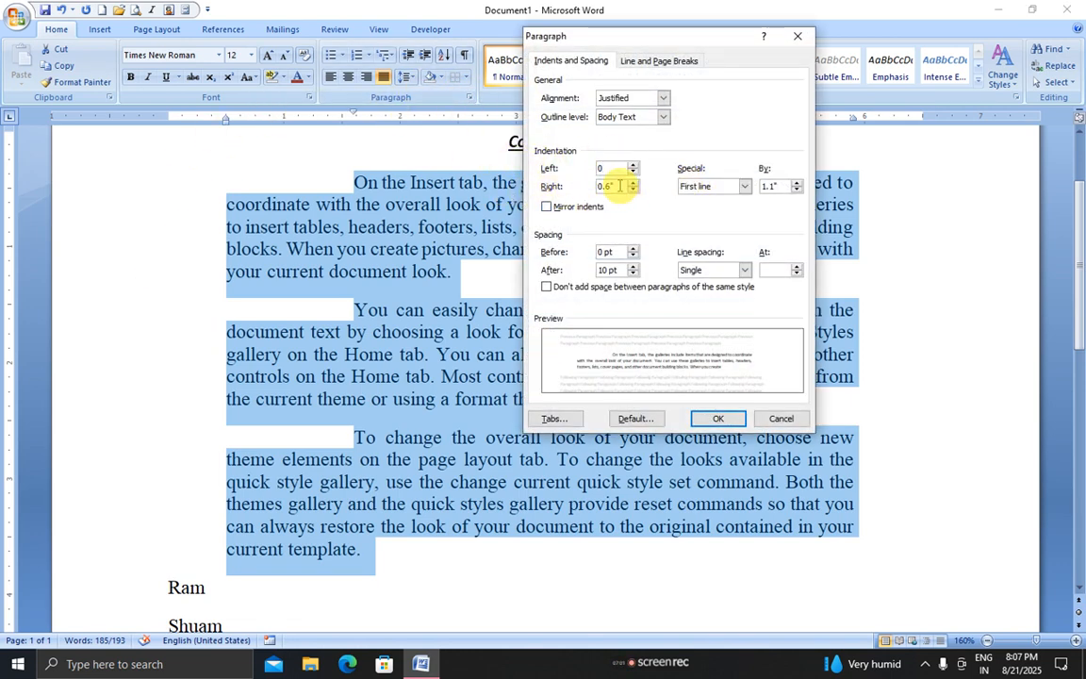
pyautogui.moveTo(620, 186); pyautogui.dragTo(511, 170)
pyautogui.write('0')
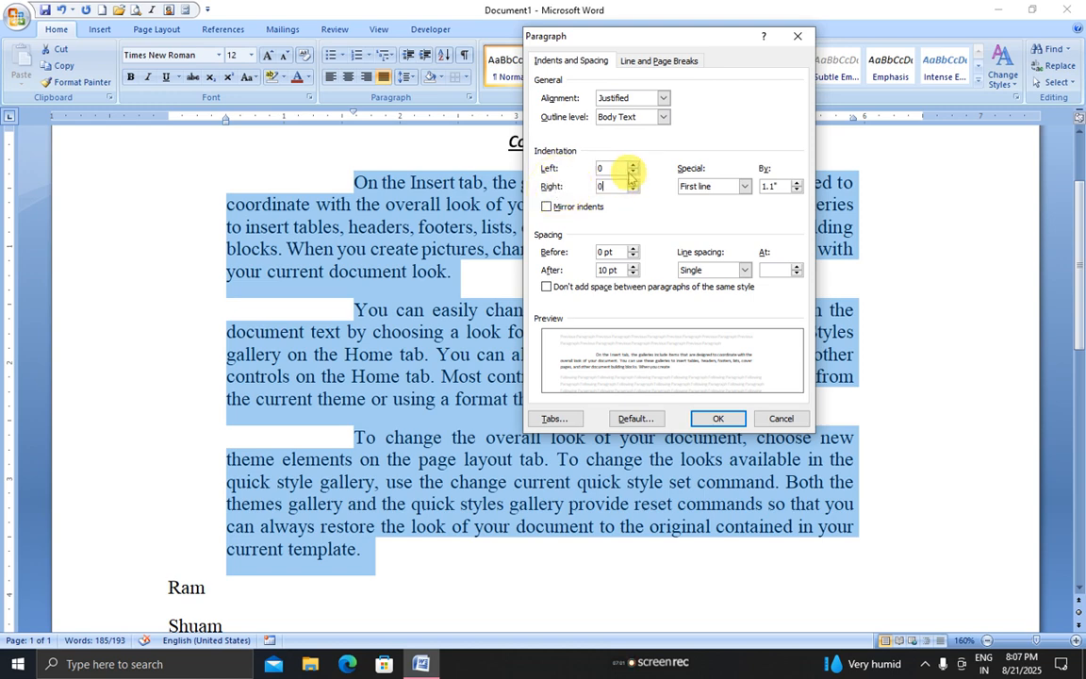
pyautogui.click(703, 417)
pyautogui.click(469, 96)
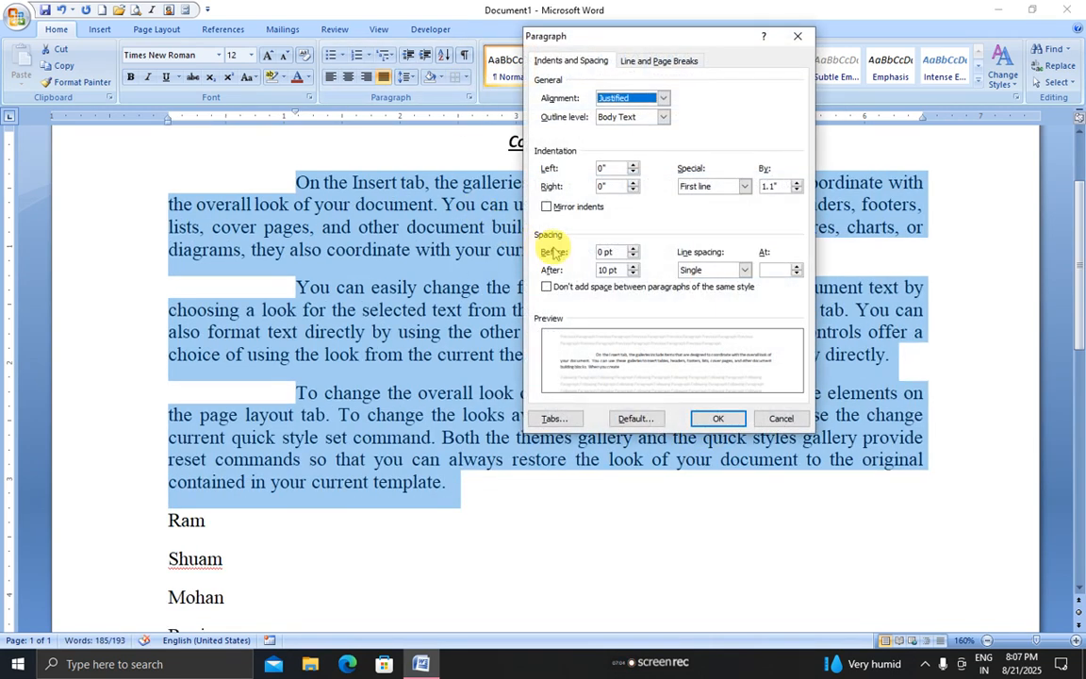
# Set Spacing After to 0 pt for the three paragraphs
pyautogui.click(633, 275)
pyautogui.click(634, 274)
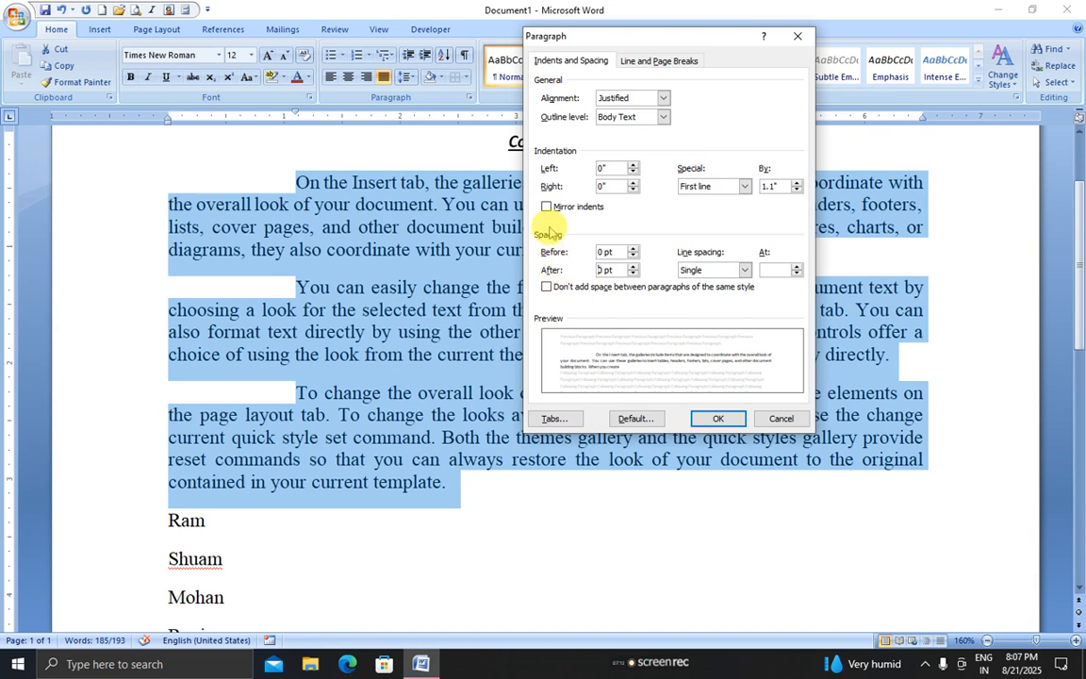
pyautogui.click(712, 418)
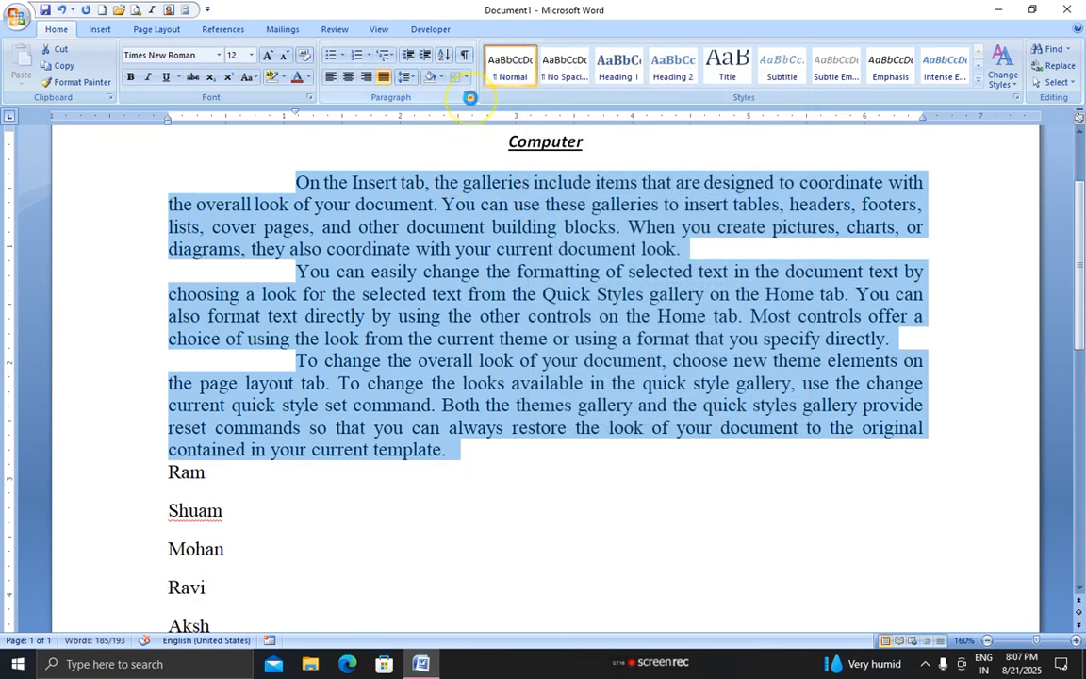
# Set Spacing Before to 24 pt for the three paragraphs
pyautogui.click(470, 97)
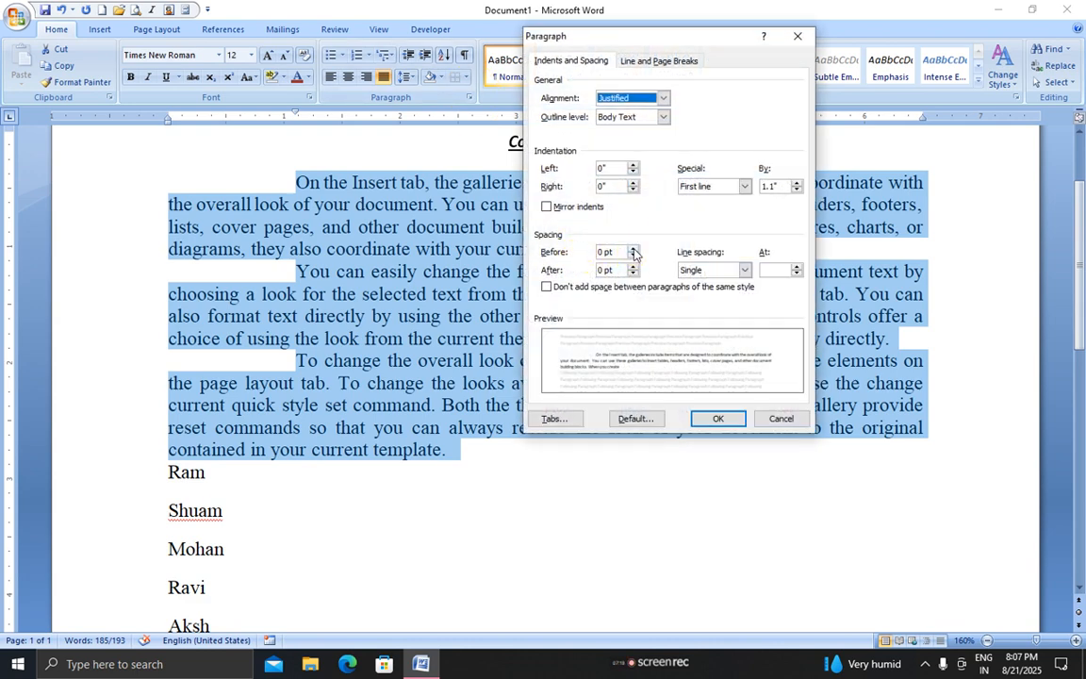
pyautogui.click(632, 248)
pyautogui.doubleClick(632, 249)
pyautogui.click(632, 249)
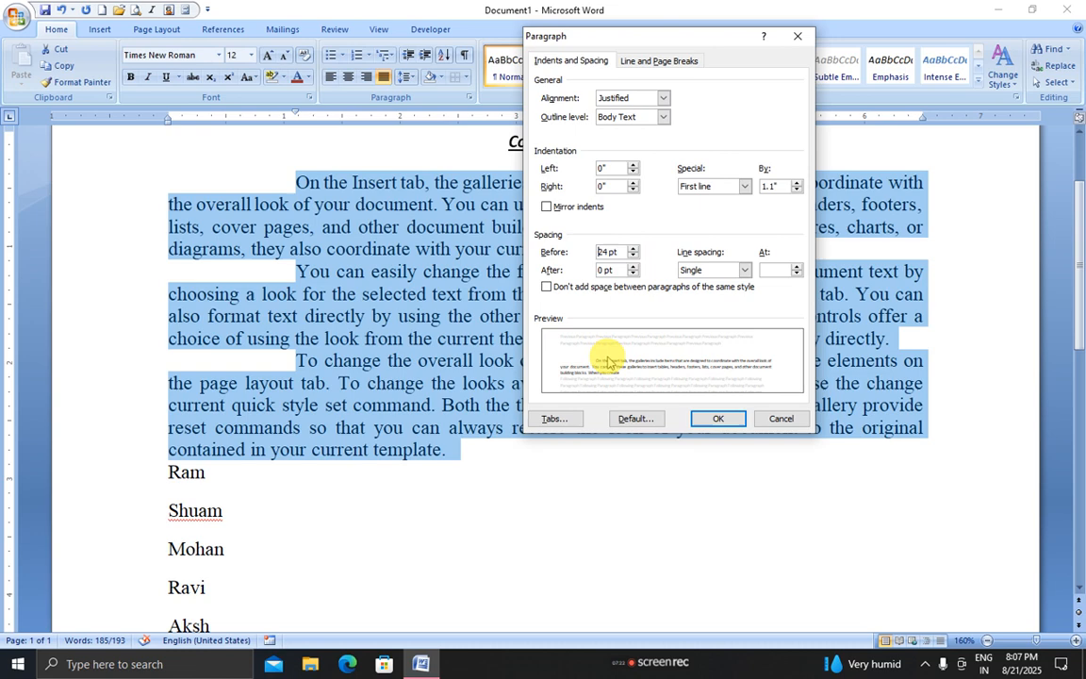
pyautogui.click(707, 418)
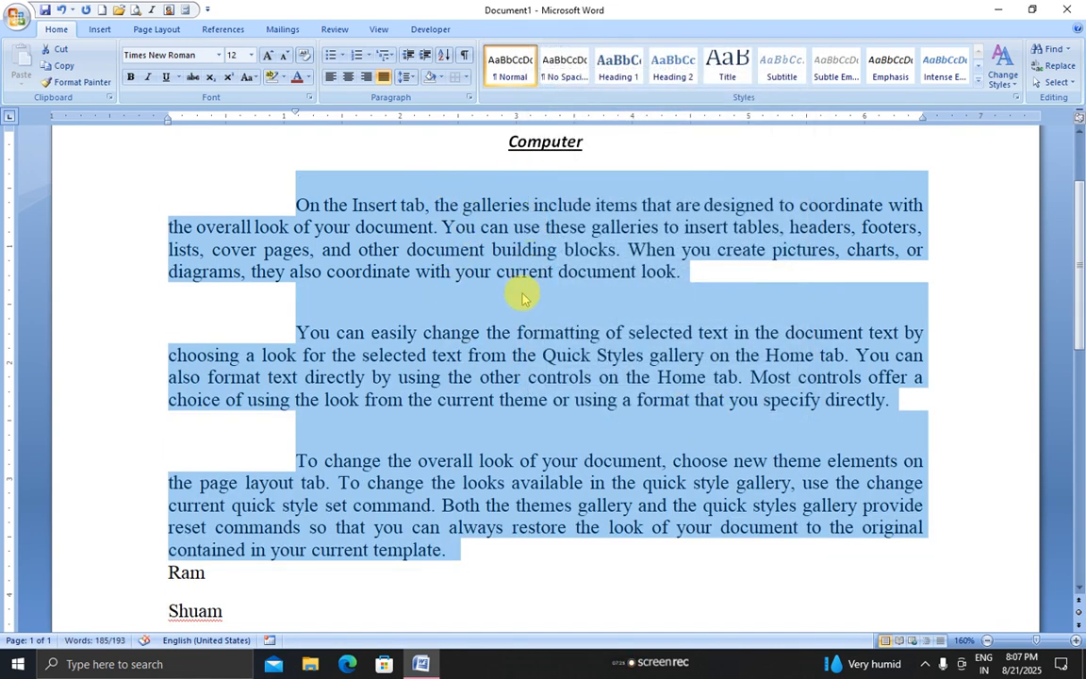
pyautogui.click(468, 99)
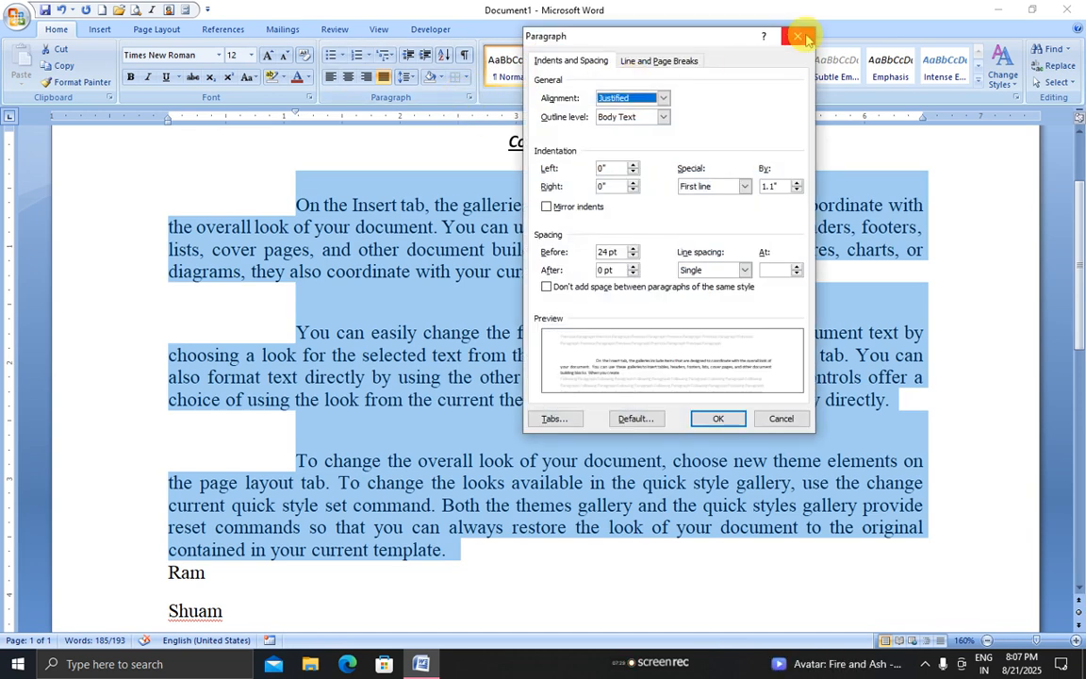
pyautogui.click(799, 38)
# Try double line spacing on the paragraphs, then restore single spacing
pyautogui.click(410, 76)
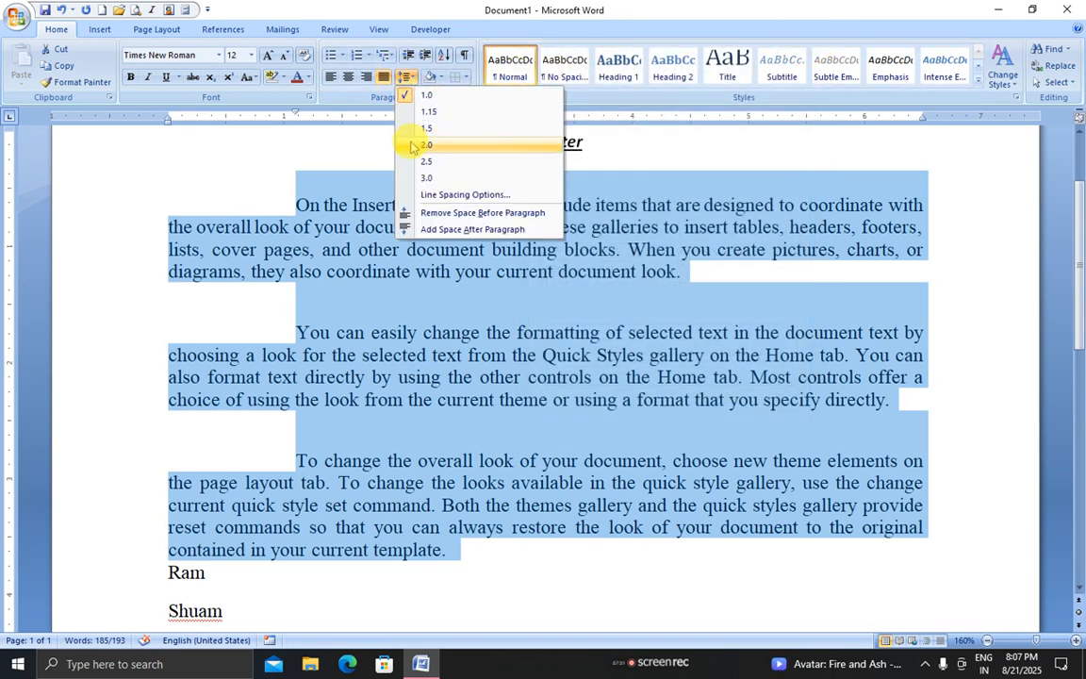
pyautogui.click(413, 146)
pyautogui.click(407, 78)
pyautogui.click(413, 95)
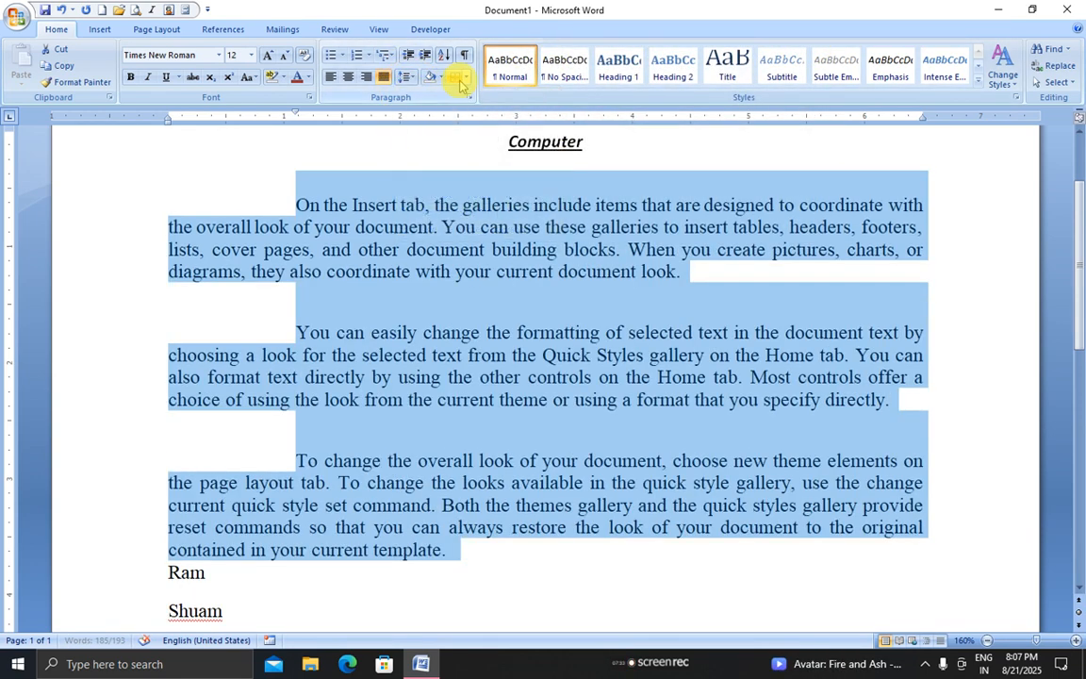
# Lower the space before and add space after each paragraph in the Paragraph dialog
pyautogui.click(469, 98)
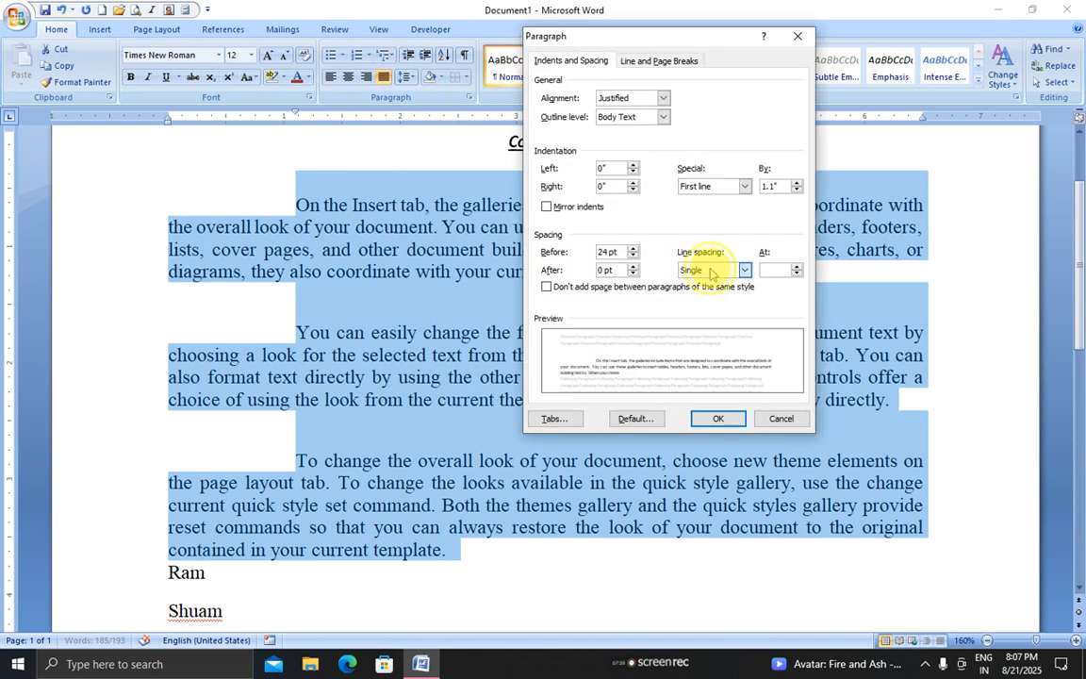
pyautogui.click(712, 271)
pyautogui.click(615, 253)
pyautogui.click(633, 256)
pyautogui.click(634, 255)
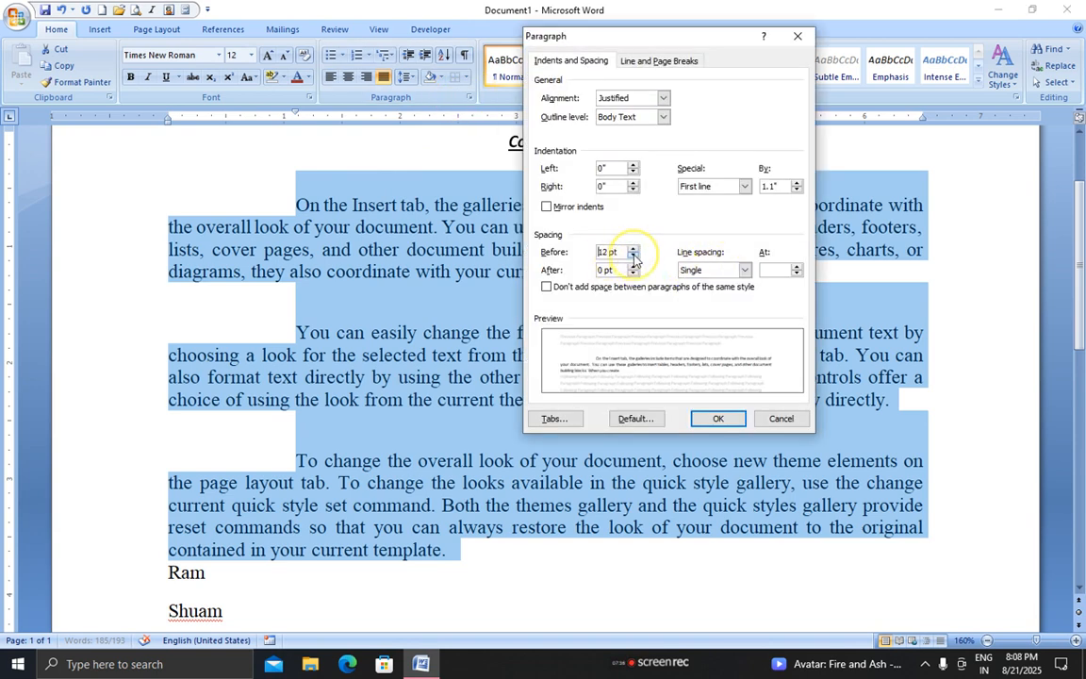
pyautogui.click(634, 255)
pyautogui.click(633, 250)
pyautogui.click(633, 250)
pyautogui.click(633, 250)
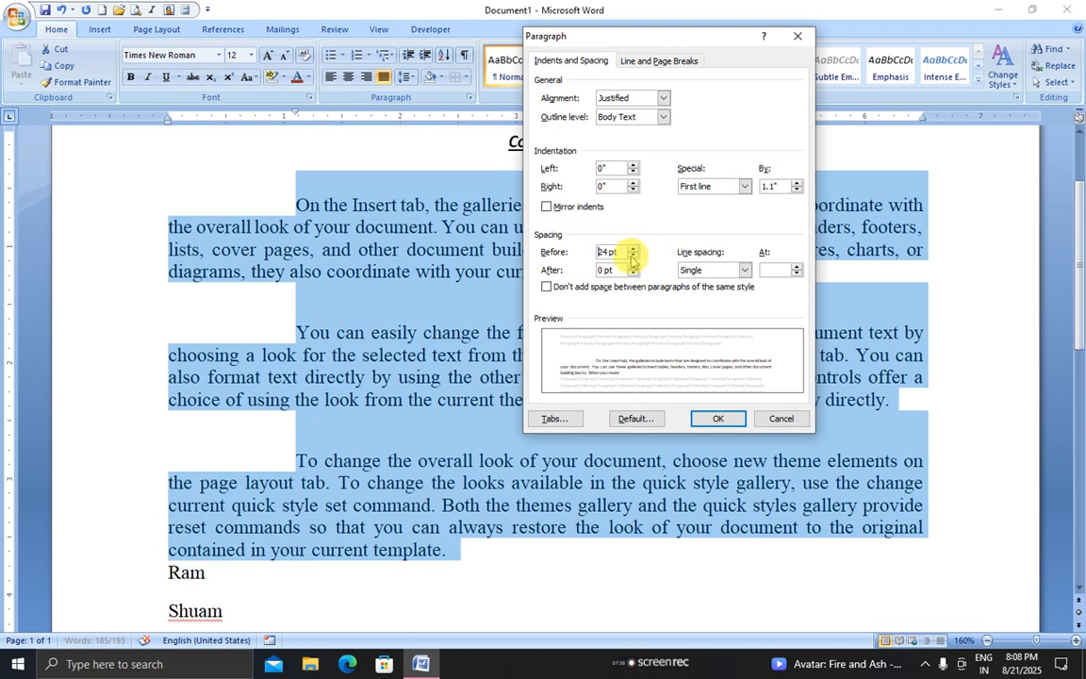
pyautogui.click(634, 257)
pyautogui.click(633, 257)
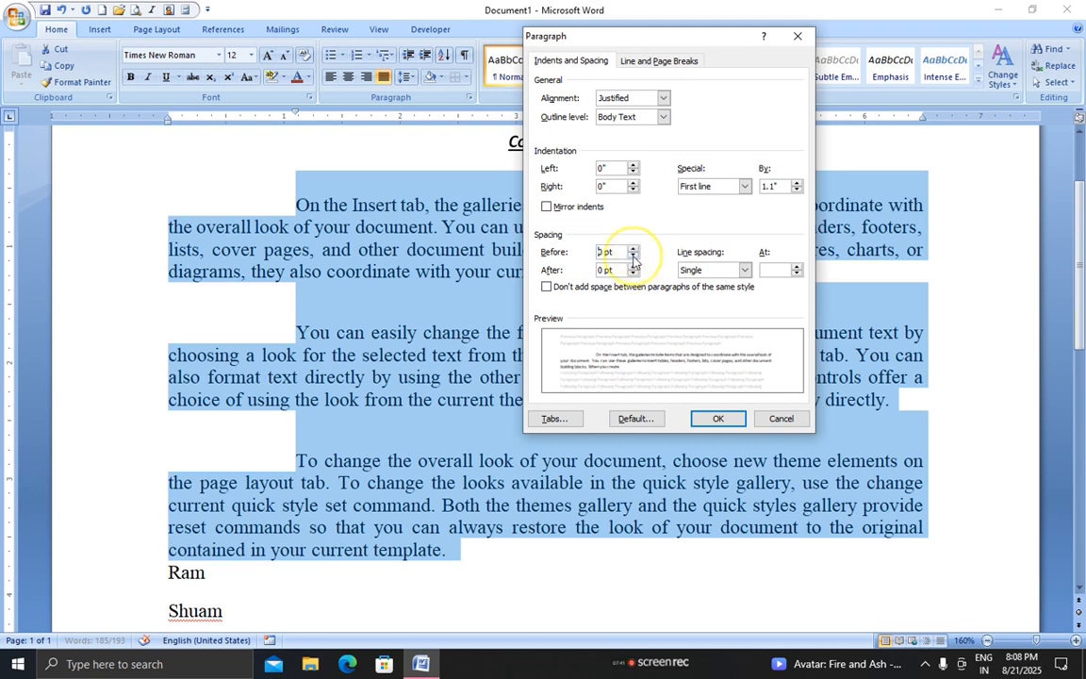
pyautogui.click(633, 266)
pyautogui.click(633, 266)
pyautogui.click(634, 266)
pyautogui.click(634, 266)
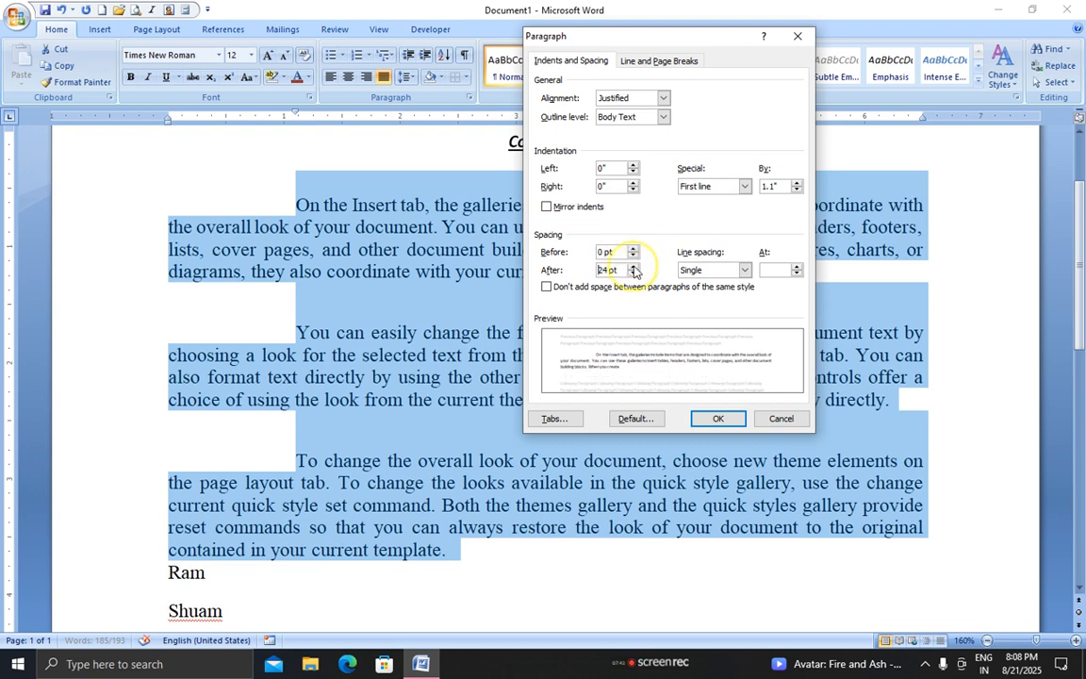
pyautogui.click(717, 418)
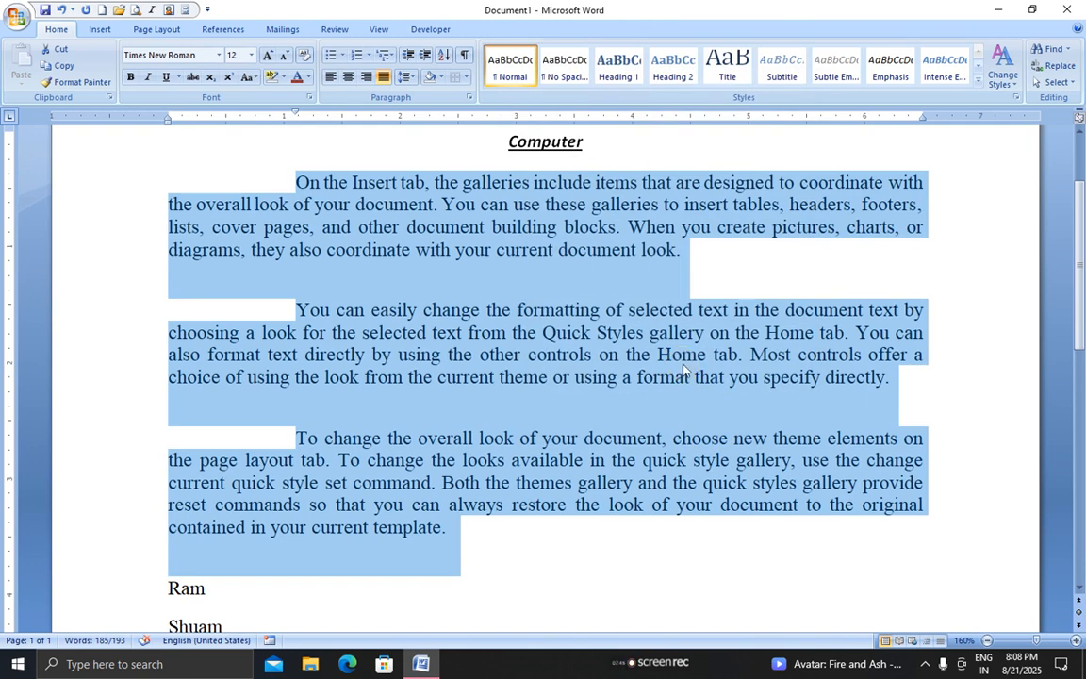
# Try 2.5 and 1.15 line spacing, then set line spacing back to 1.0
pyautogui.click(468, 97)
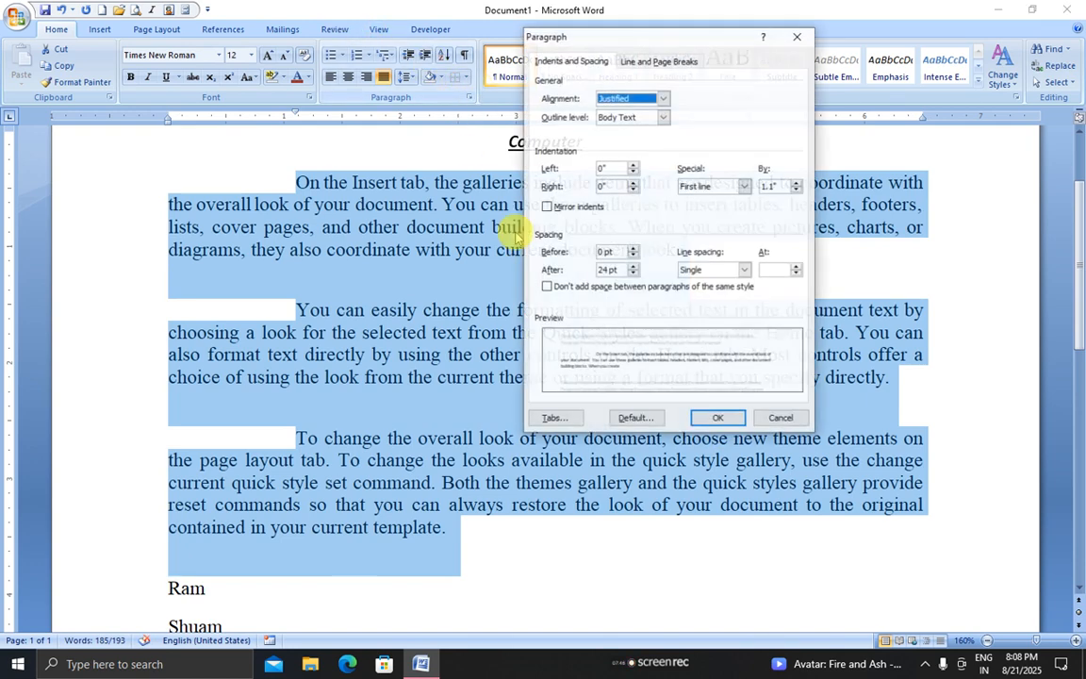
pyautogui.click(736, 270)
pyautogui.click(702, 288)
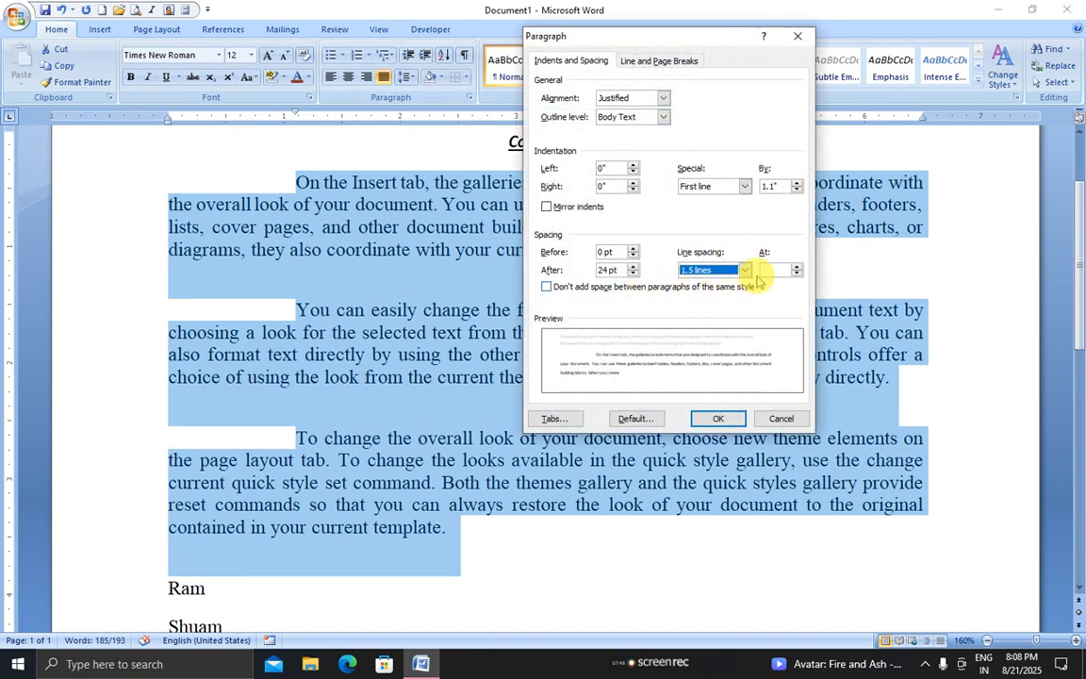
pyautogui.click(797, 267)
pyautogui.click(797, 267)
pyautogui.click(796, 266)
pyautogui.click(797, 267)
pyautogui.click(696, 420)
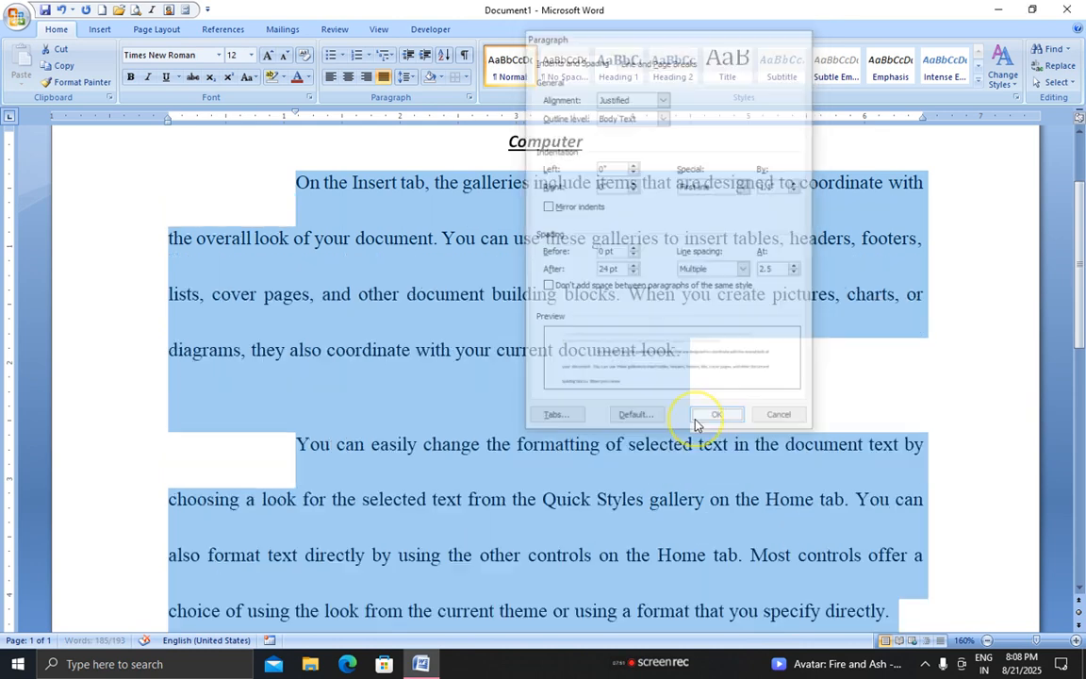
pyautogui.click(407, 77)
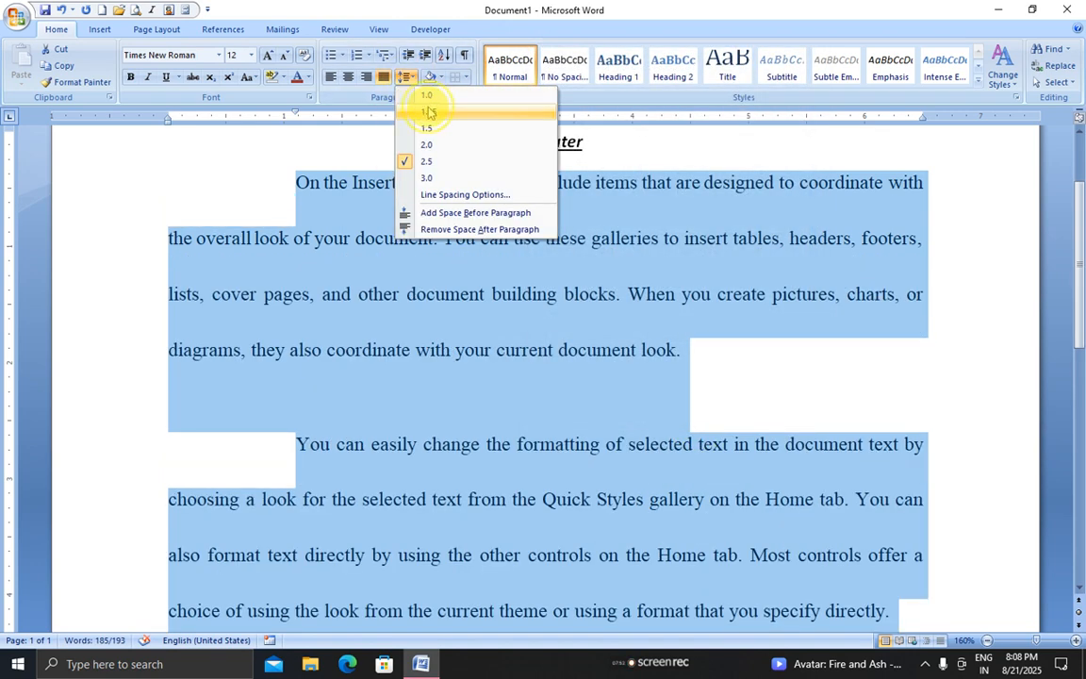
pyautogui.click(428, 111)
pyautogui.click(408, 81)
pyautogui.click(420, 94)
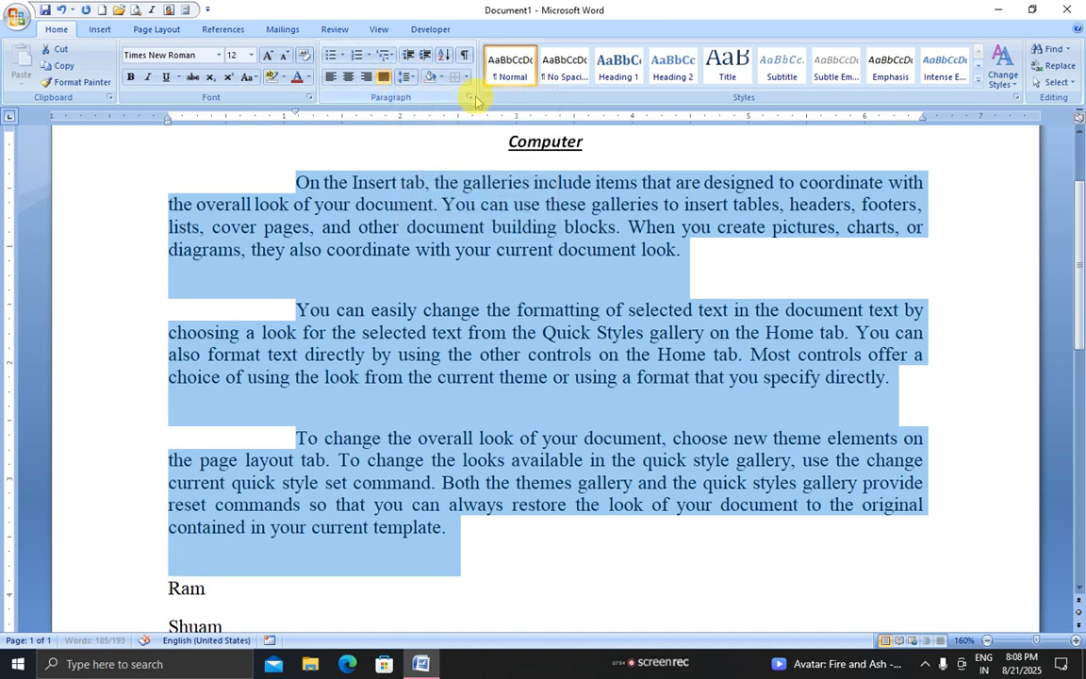
# Set 0 pt after, Single line spacing and no special indent for the paragraphs
pyautogui.click(470, 97)
pyautogui.click(567, 169)
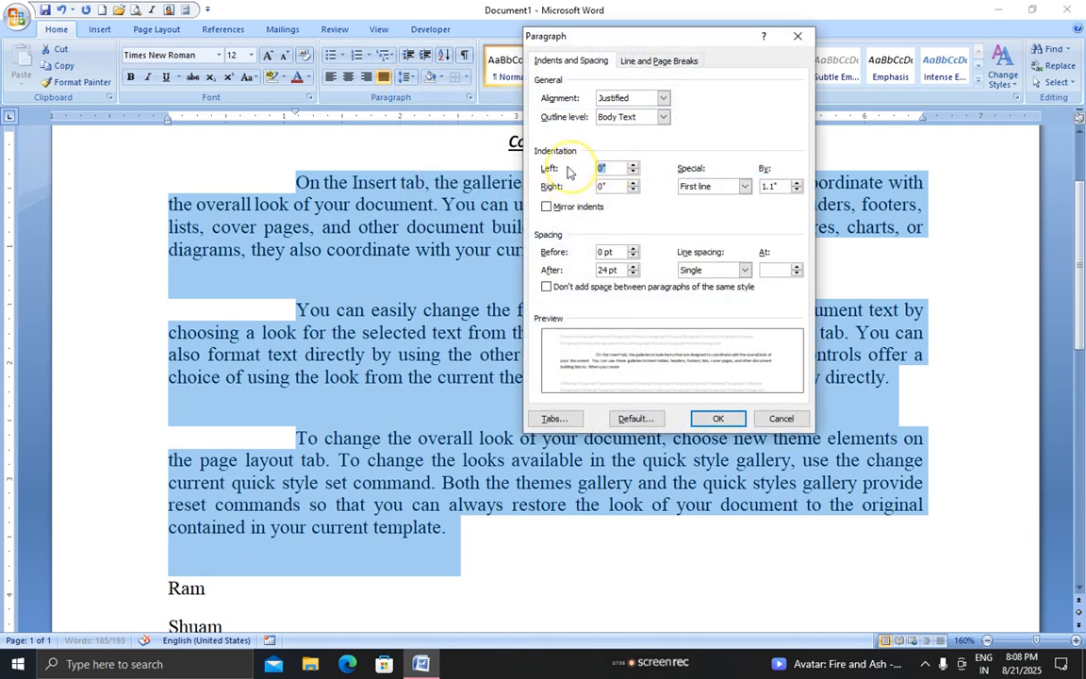
pyautogui.click(611, 186)
pyautogui.click(633, 273)
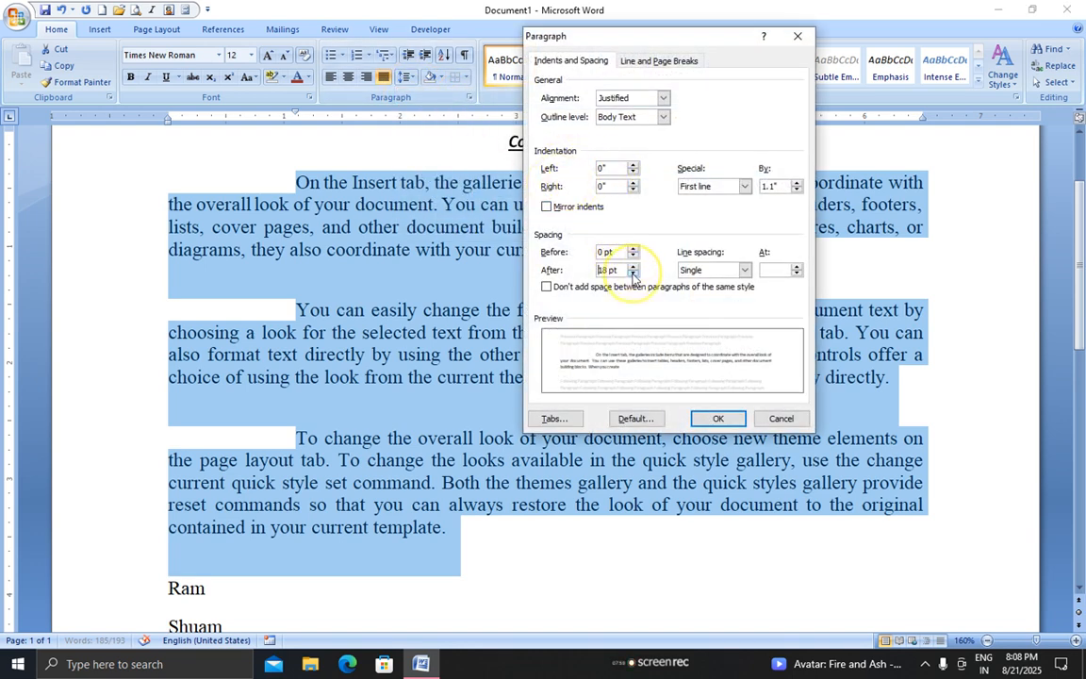
pyautogui.click(632, 273)
pyautogui.click(633, 273)
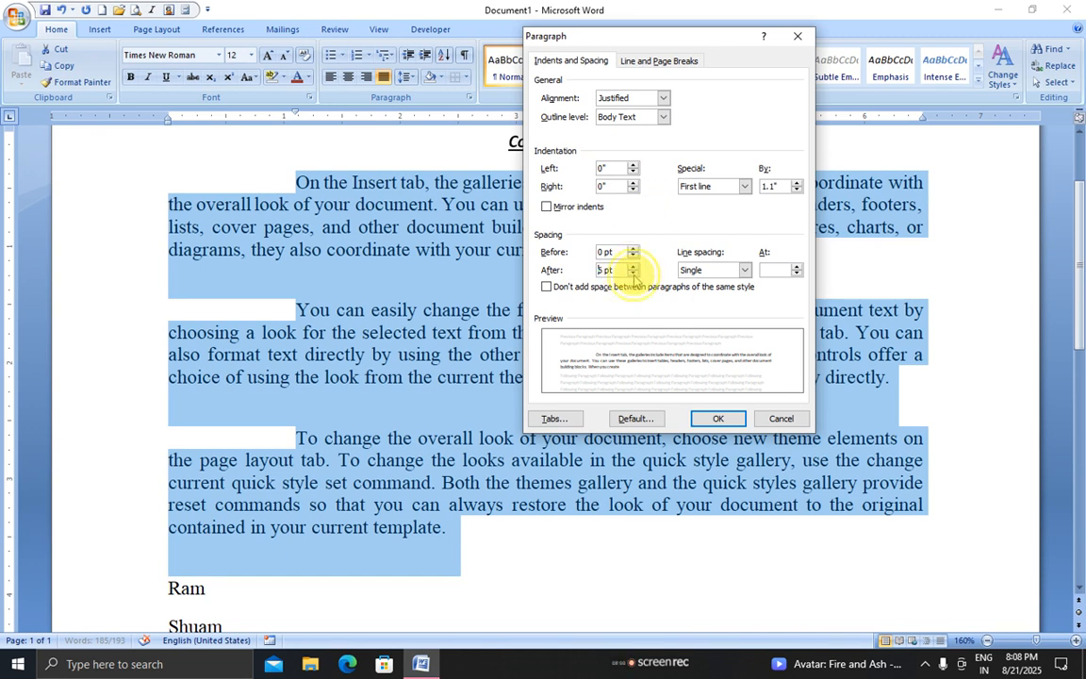
pyautogui.click(633, 273)
pyautogui.click(708, 270)
pyautogui.click(703, 281)
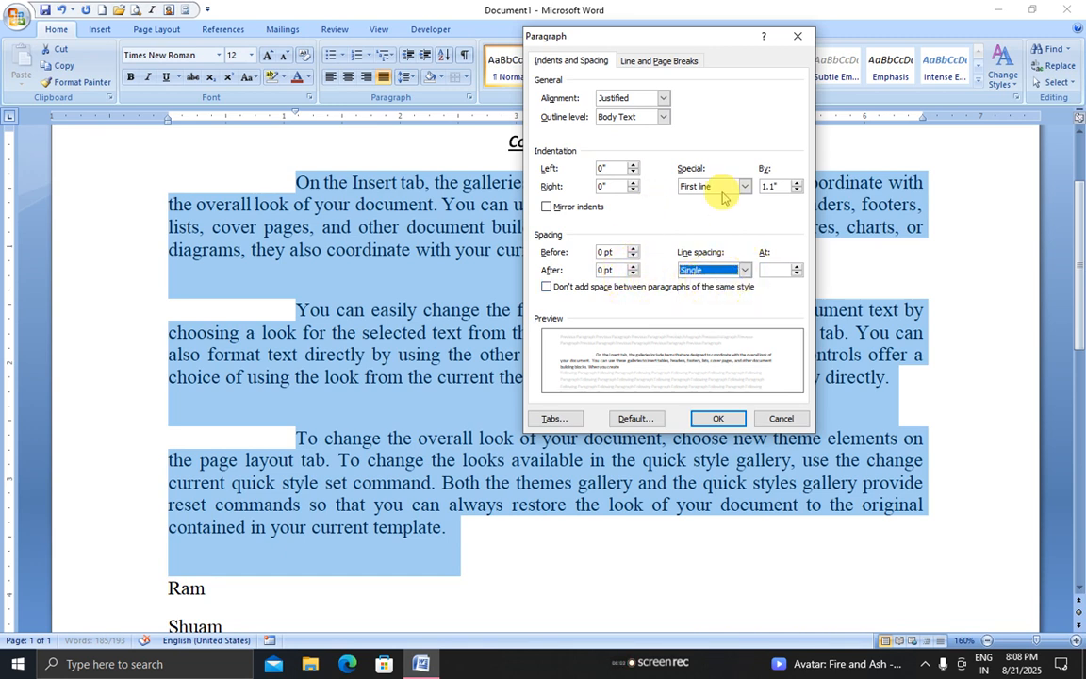
pyautogui.click(723, 187)
pyautogui.click(702, 199)
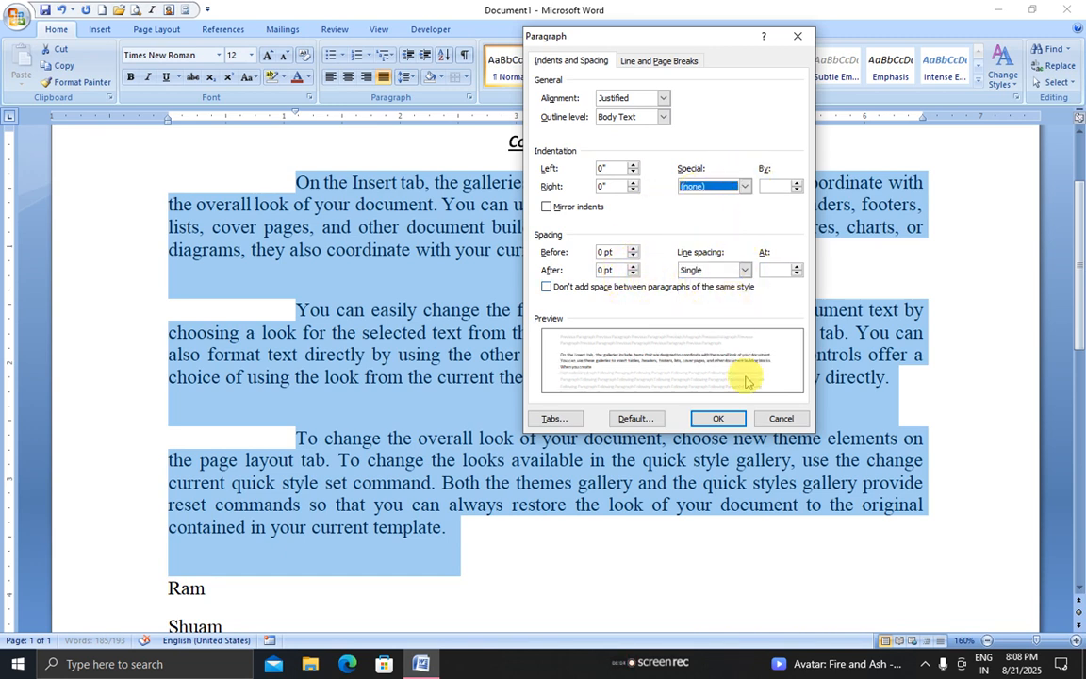
pyautogui.click(719, 418)
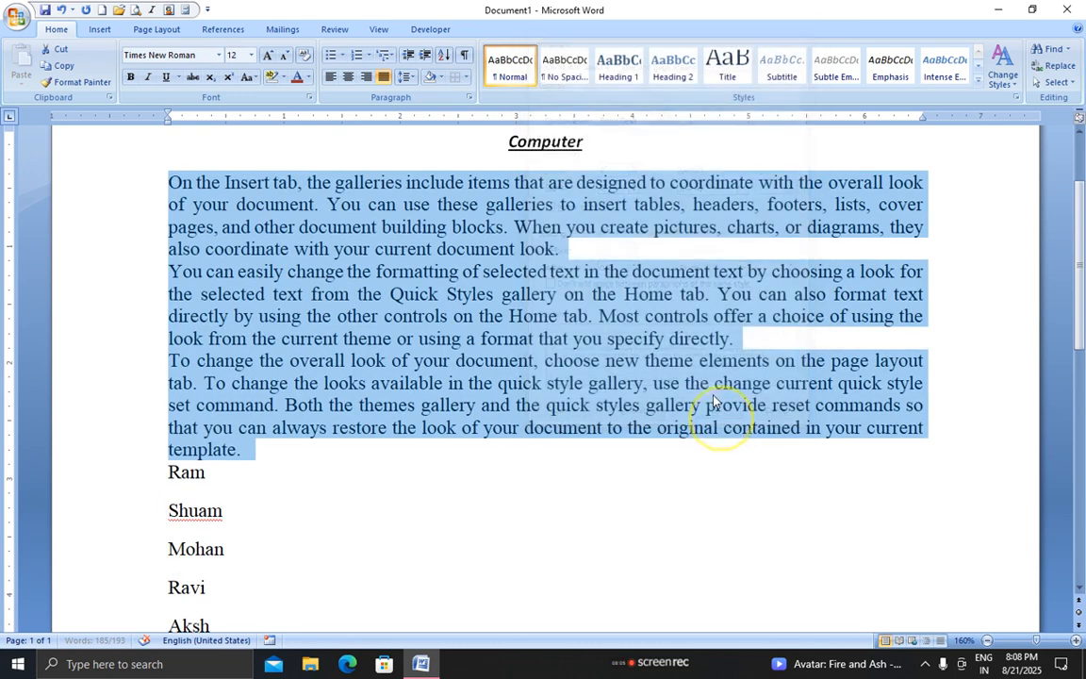
# Give the body paragraphs a 0.5-inch first-line indent and 12 pt space after
pyautogui.click(471, 97)
pyautogui.click(735, 188)
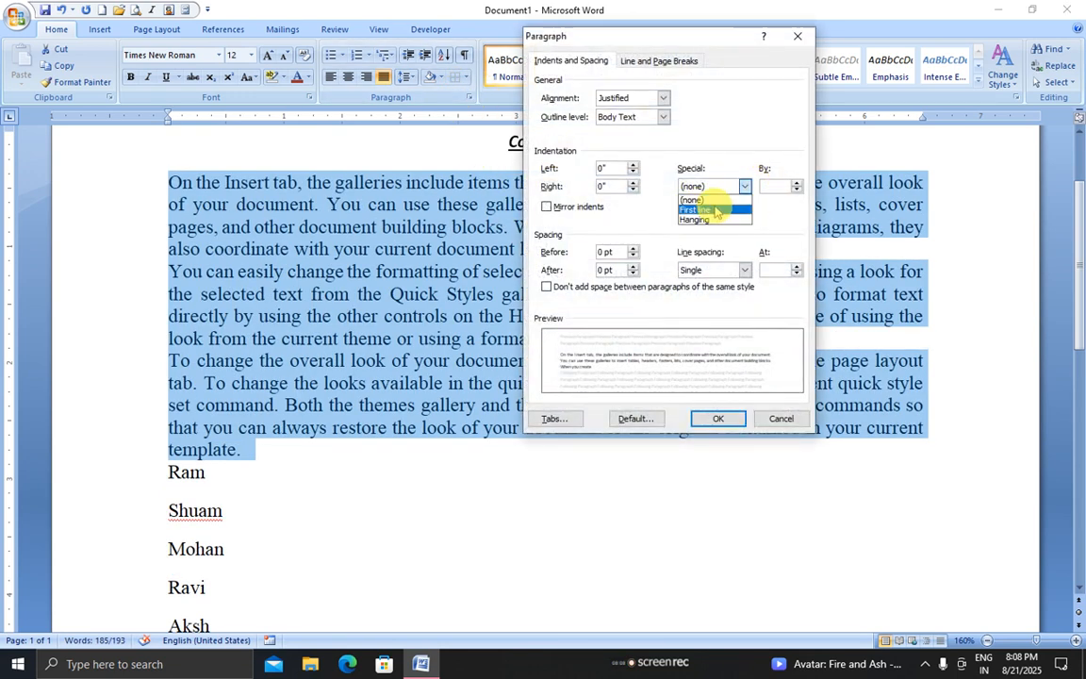
pyautogui.click(711, 209)
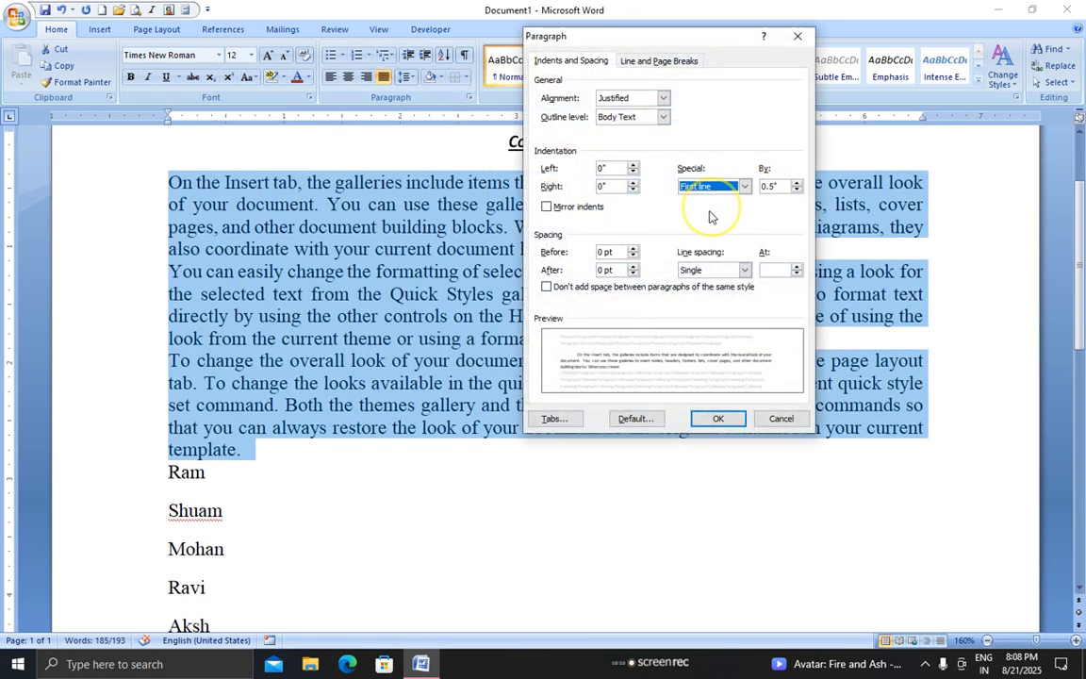
pyautogui.click(633, 267)
pyautogui.click(633, 267)
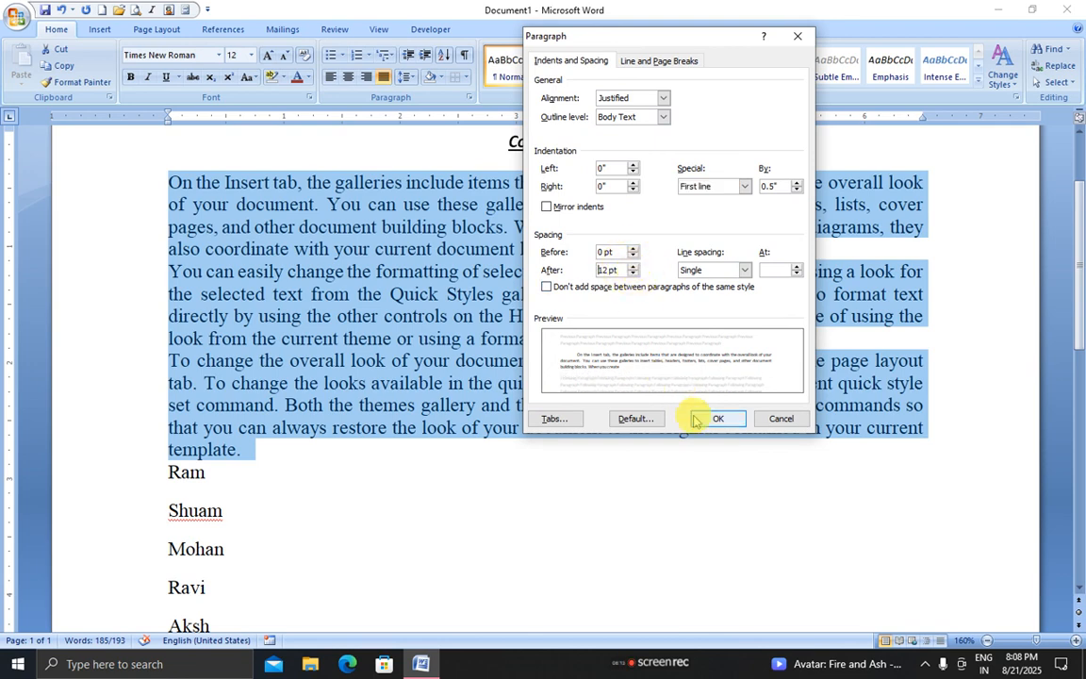
pyautogui.click(717, 418)
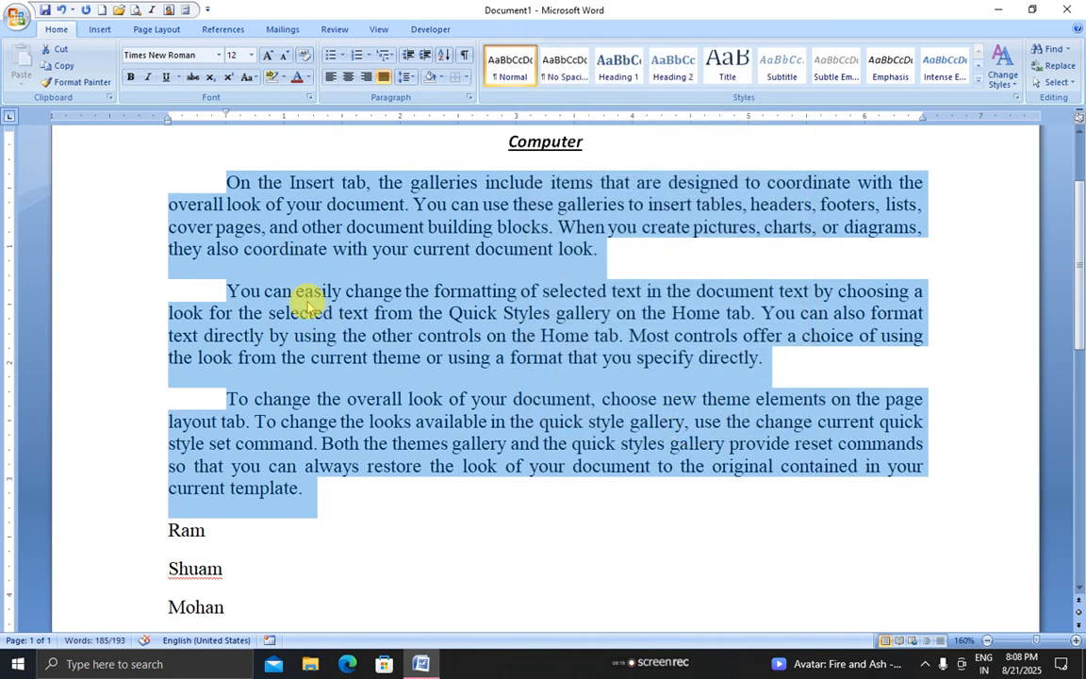
pyautogui.click(470, 98)
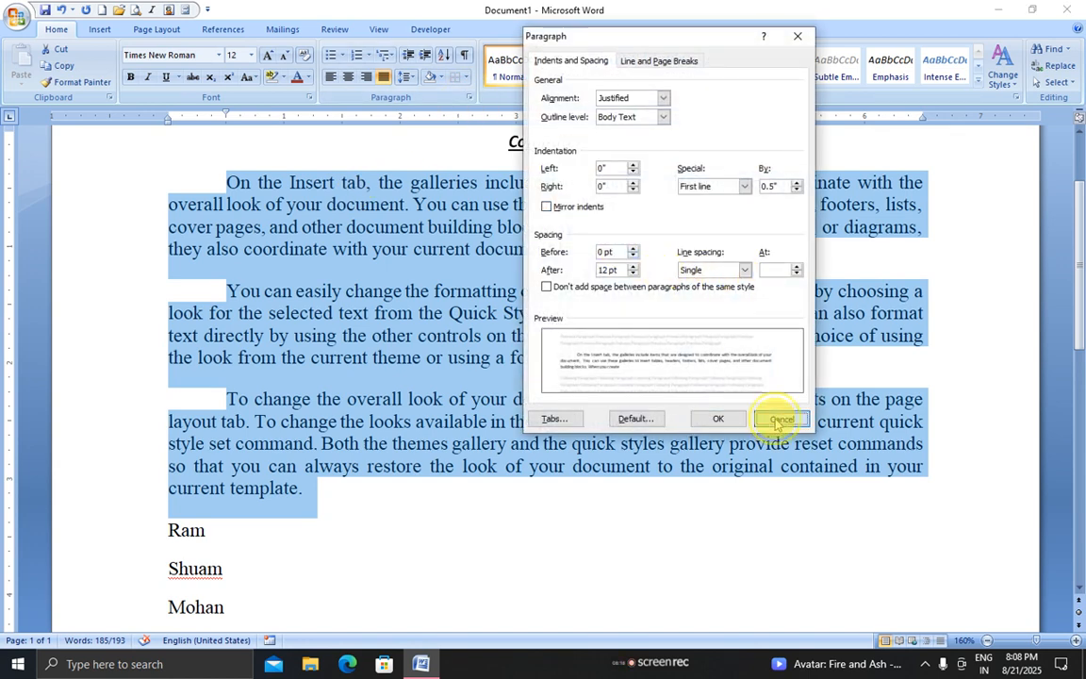
pyautogui.click(772, 417)
# Apply 1.15 line spacing to the body paragraphs
pyautogui.click(407, 80)
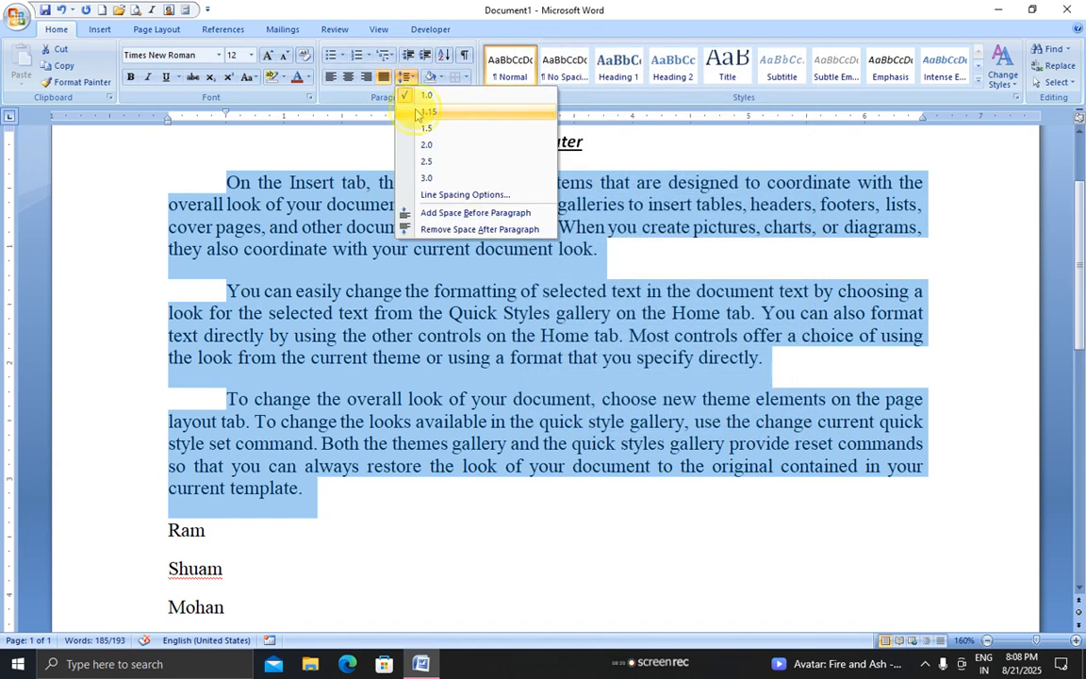
pyautogui.click(418, 112)
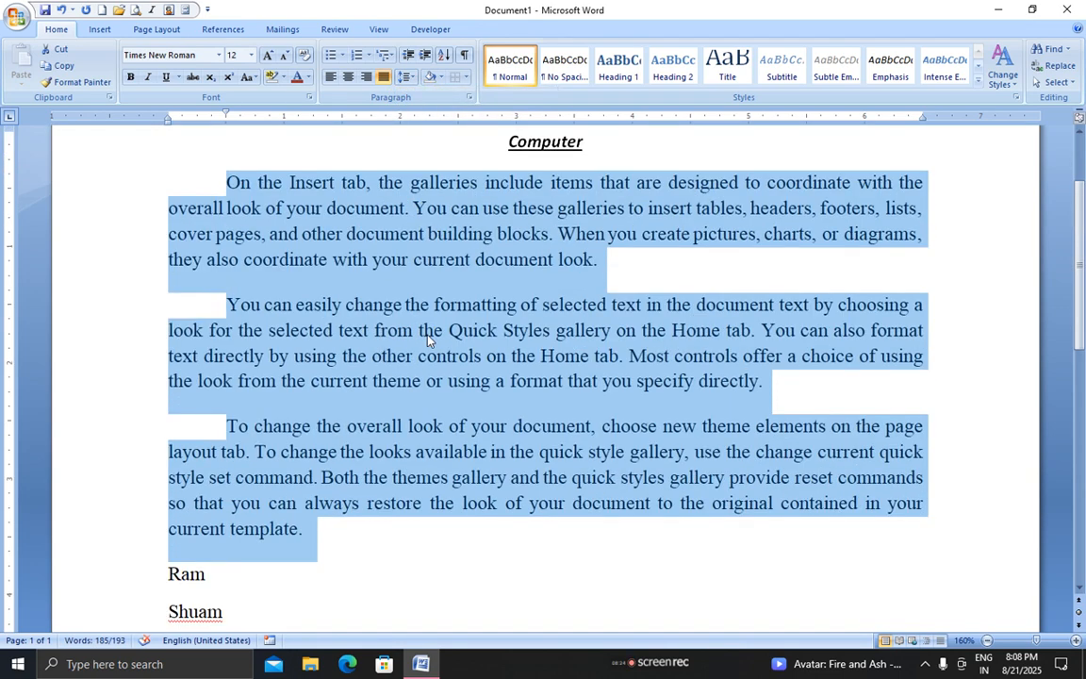
pyautogui.click(386, 309)
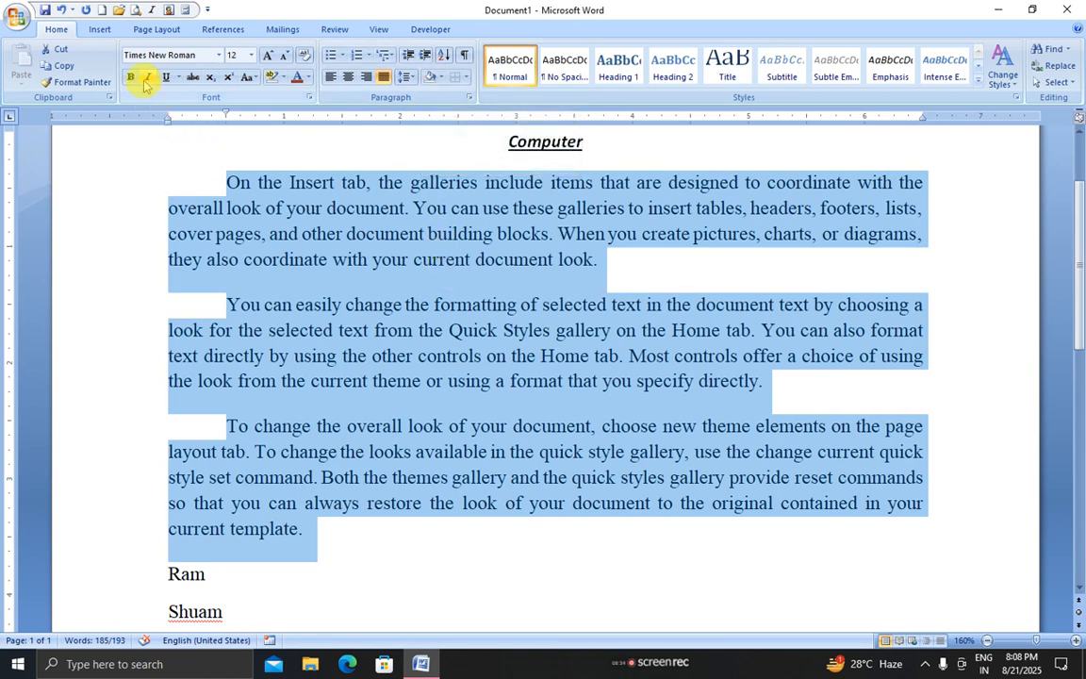
pyautogui.click(158, 29)
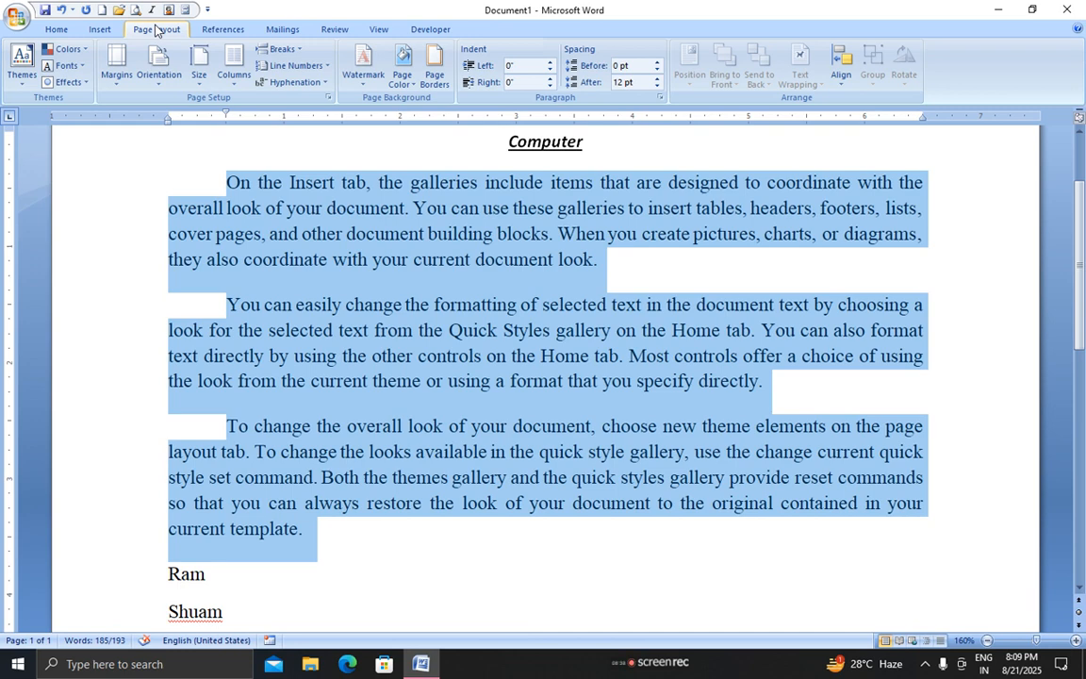
# Set the paper size to A4
pyautogui.click(198, 83)
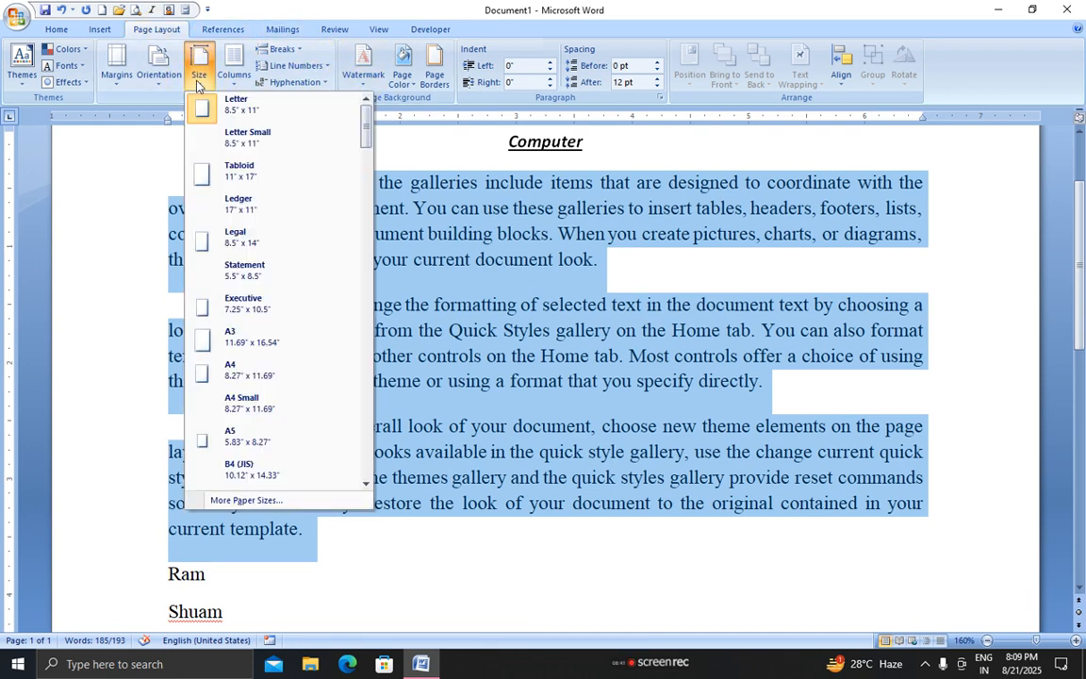
pyautogui.click(226, 377)
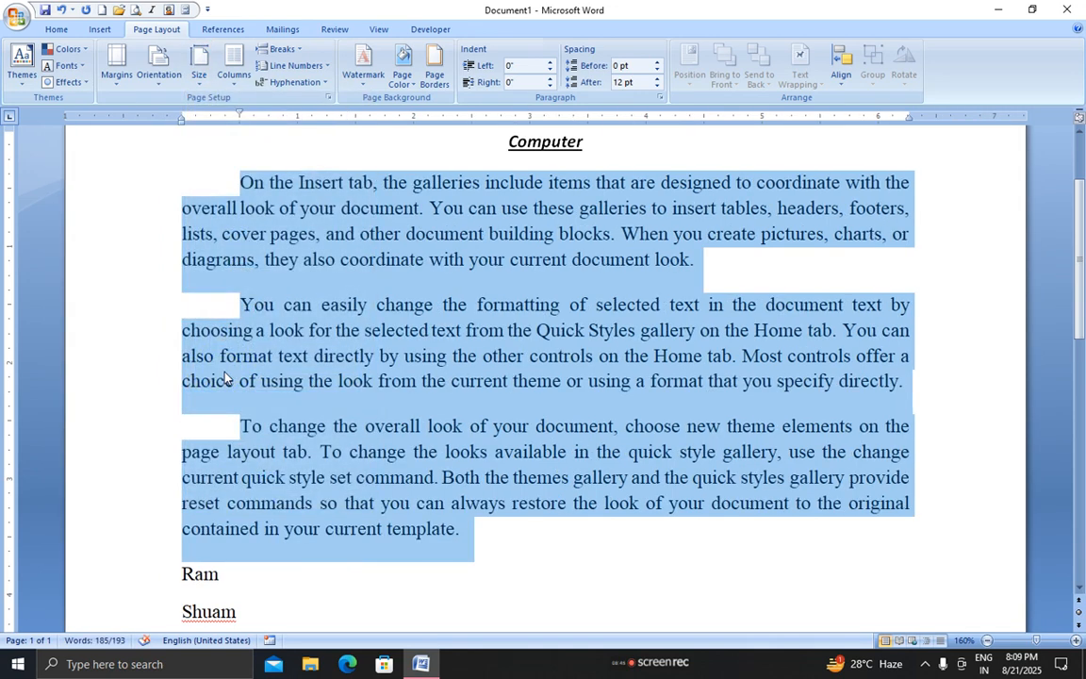
pyautogui.scroll(2, 207, 386)
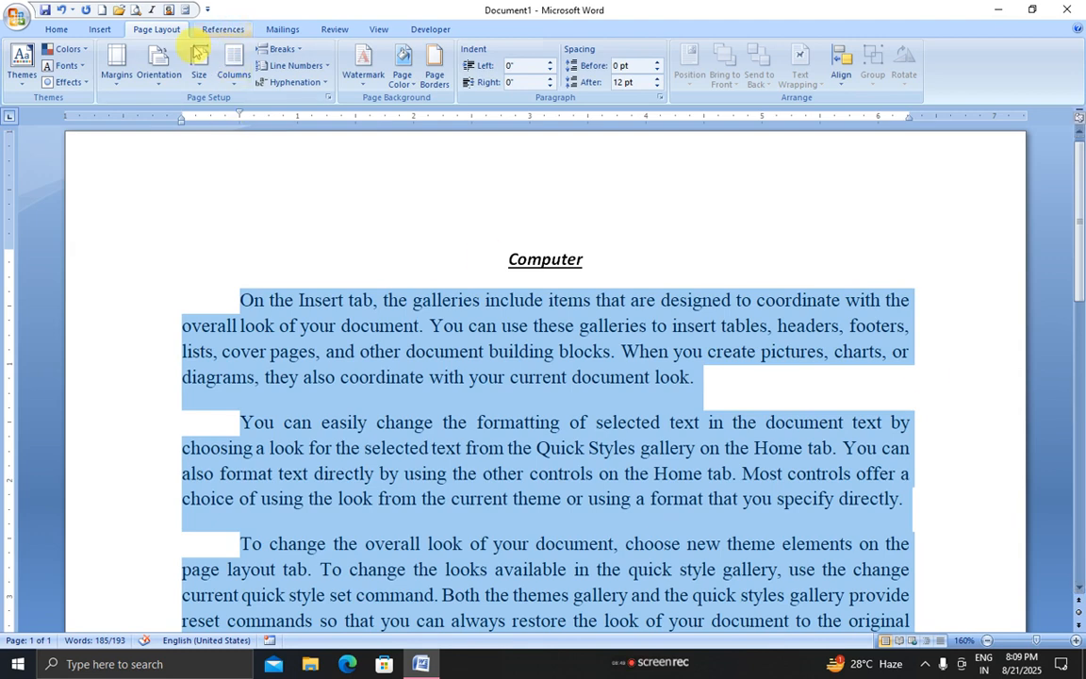
# Apply Normal, then Narrow 0.5-inch margins, and open Custom Margins
pyautogui.click(116, 73)
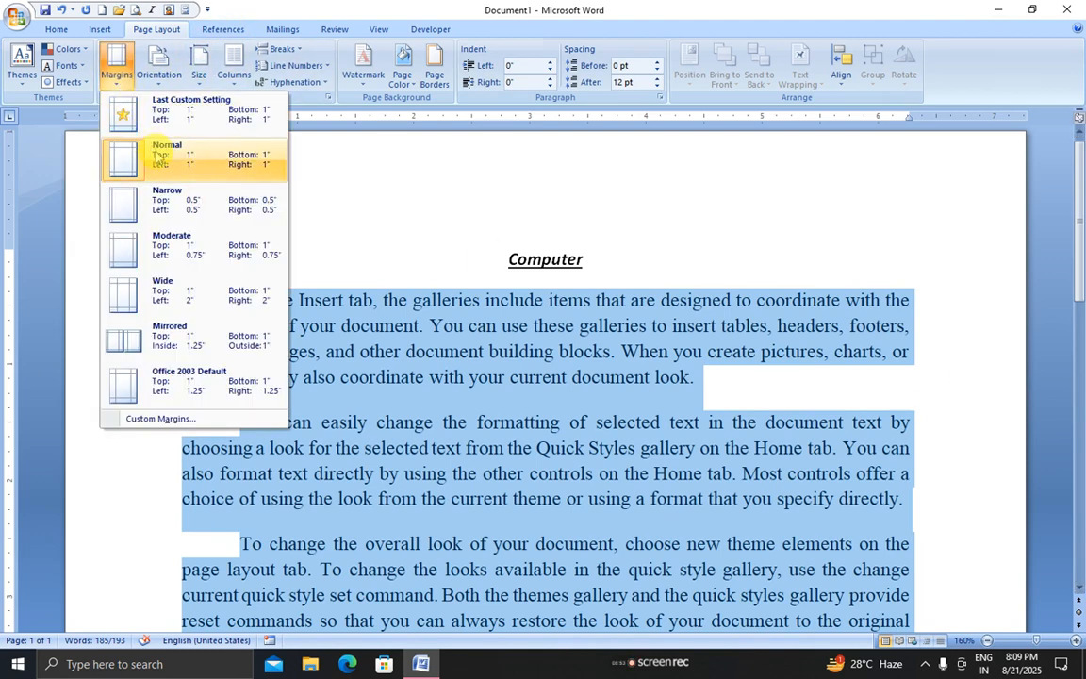
pyautogui.click(157, 155)
pyautogui.click(125, 83)
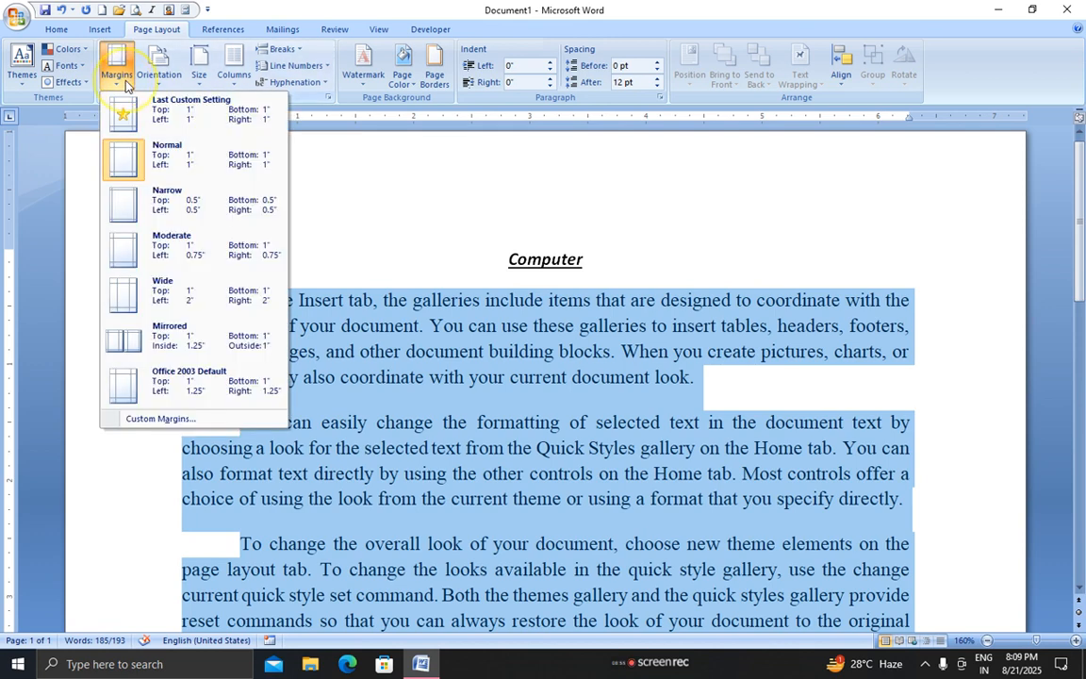
pyautogui.click(140, 198)
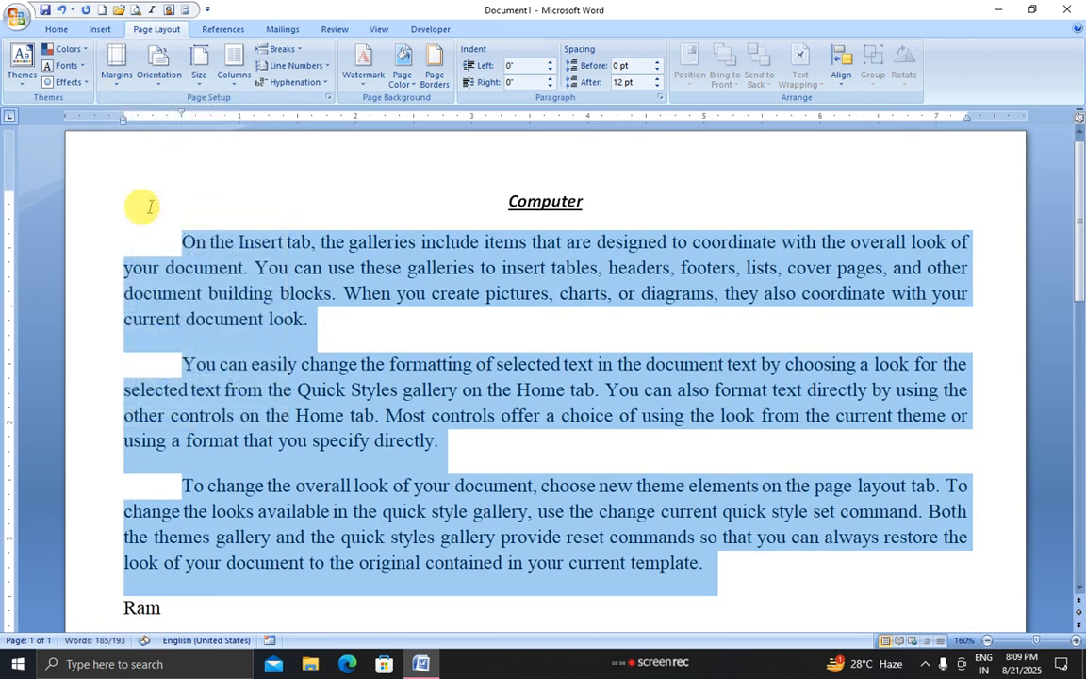
pyautogui.click(130, 87)
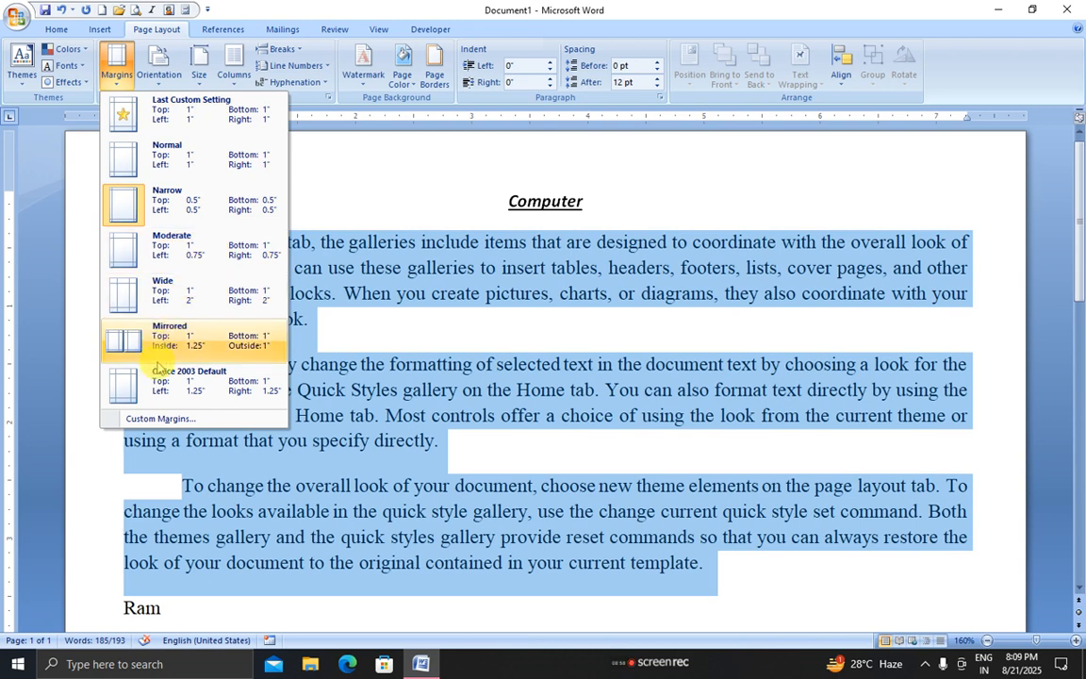
pyautogui.click(160, 418)
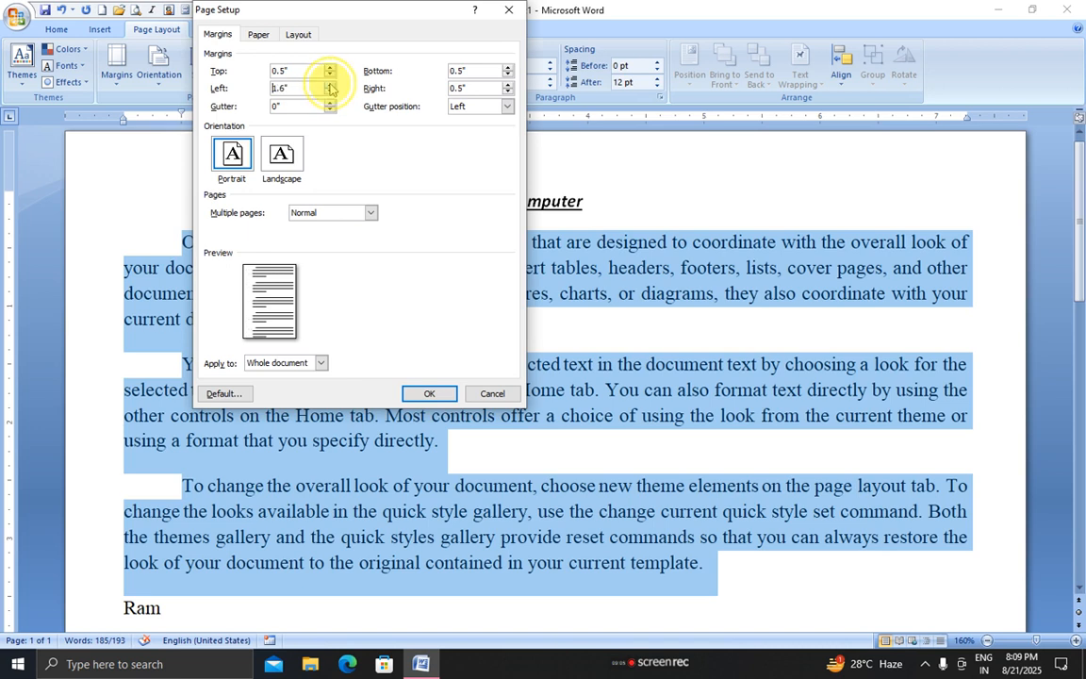
# Apply custom margins of 1.1" top, 1.8" left and 0.7" right in Page Setup
pyautogui.click(330, 84)
pyautogui.click(330, 84)
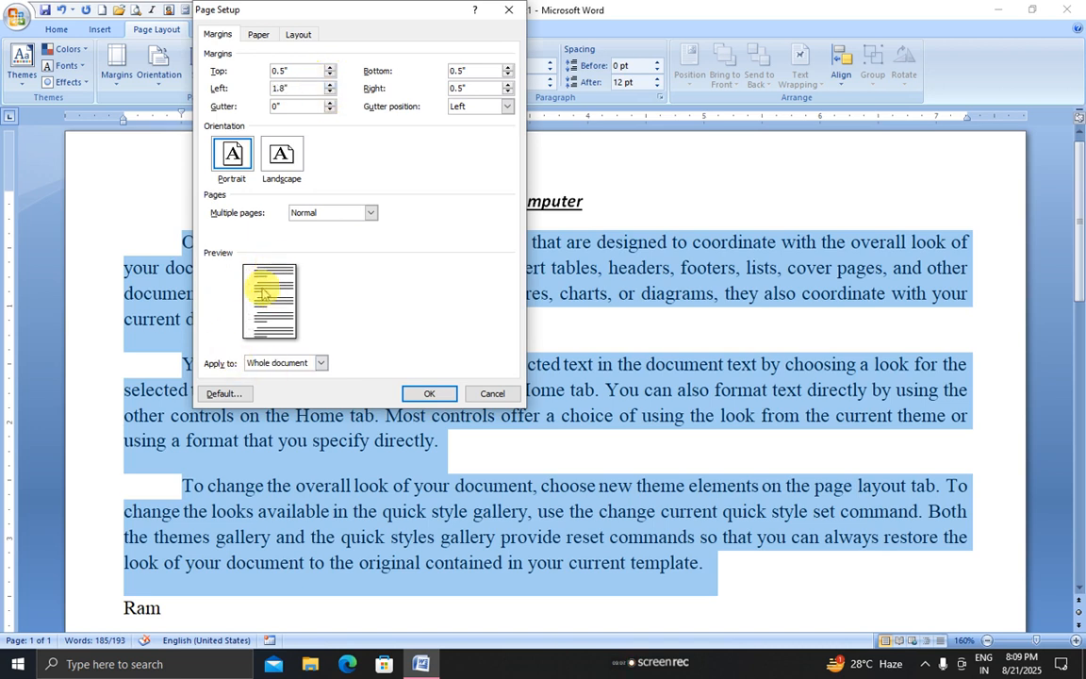
pyautogui.click(330, 69)
pyautogui.click(330, 69)
pyautogui.click(330, 69)
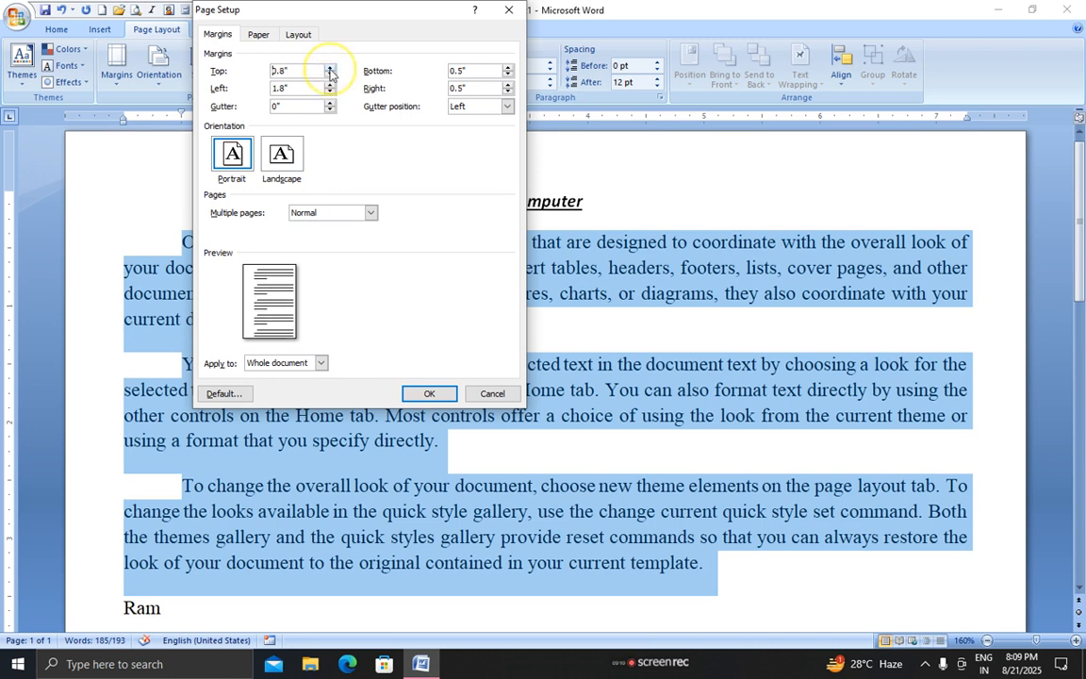
pyautogui.click(330, 69)
pyautogui.click(330, 69)
pyautogui.click(330, 69)
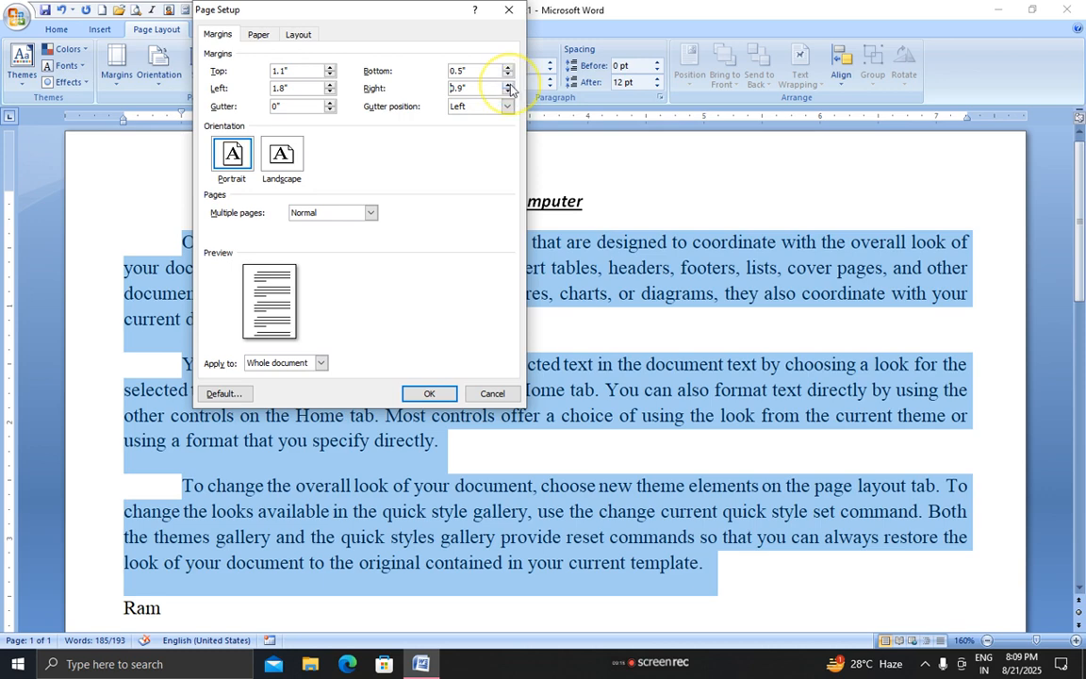
pyautogui.click(429, 393)
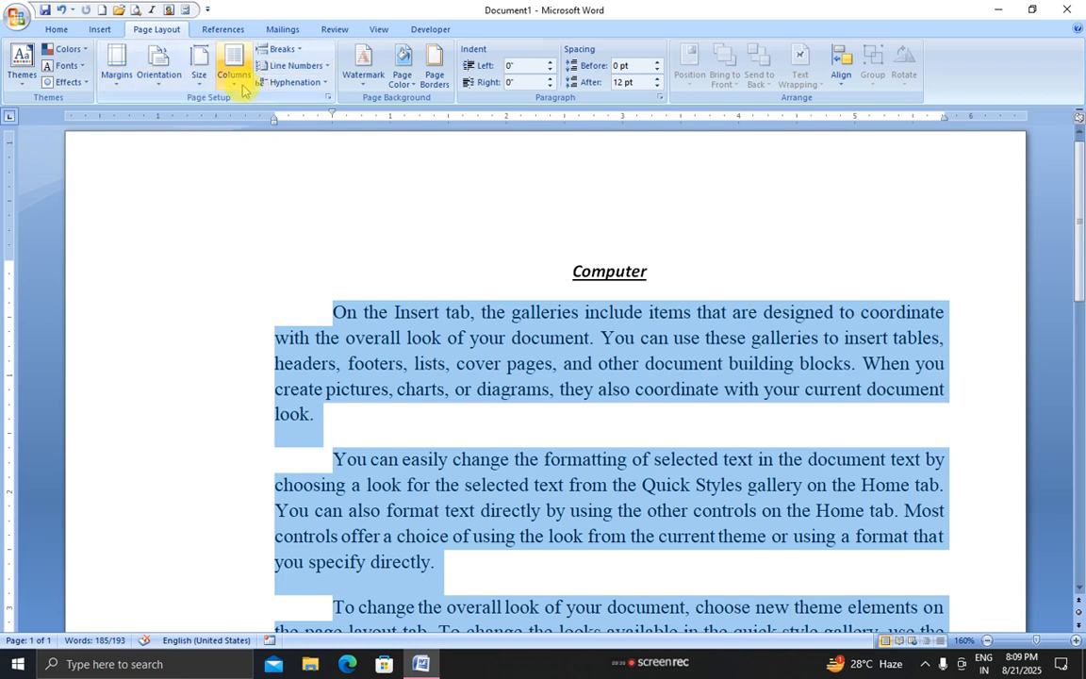
pyautogui.click(199, 76)
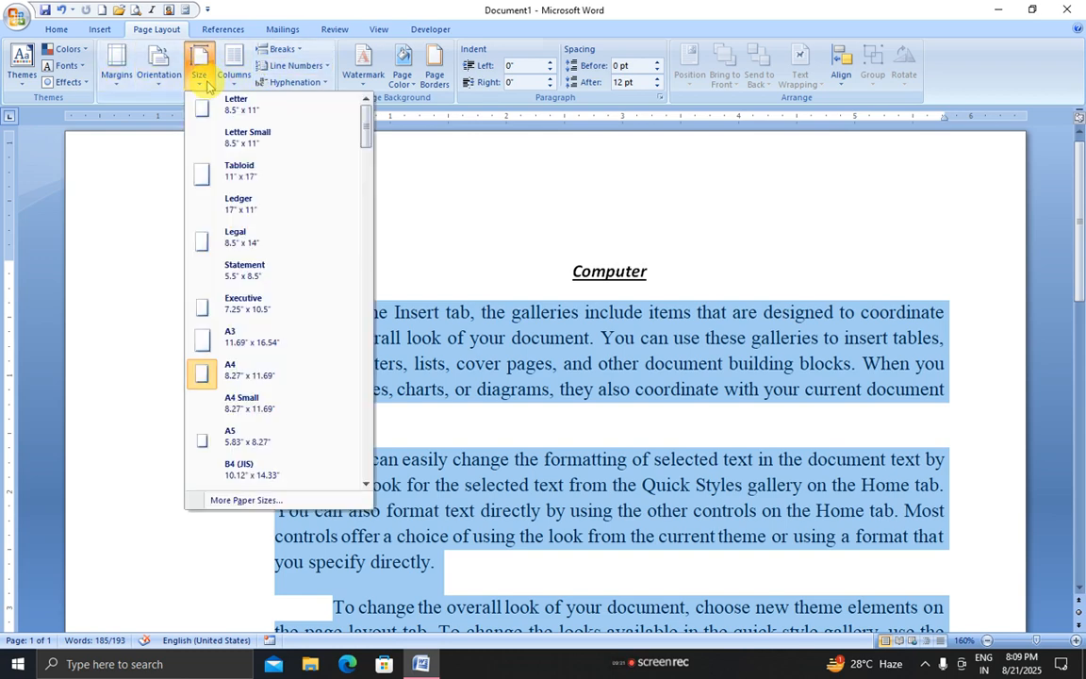
# Set A4 paper, Normal 1-inch margins, and landscape orientation
pyautogui.click(208, 377)
pyautogui.click(116, 74)
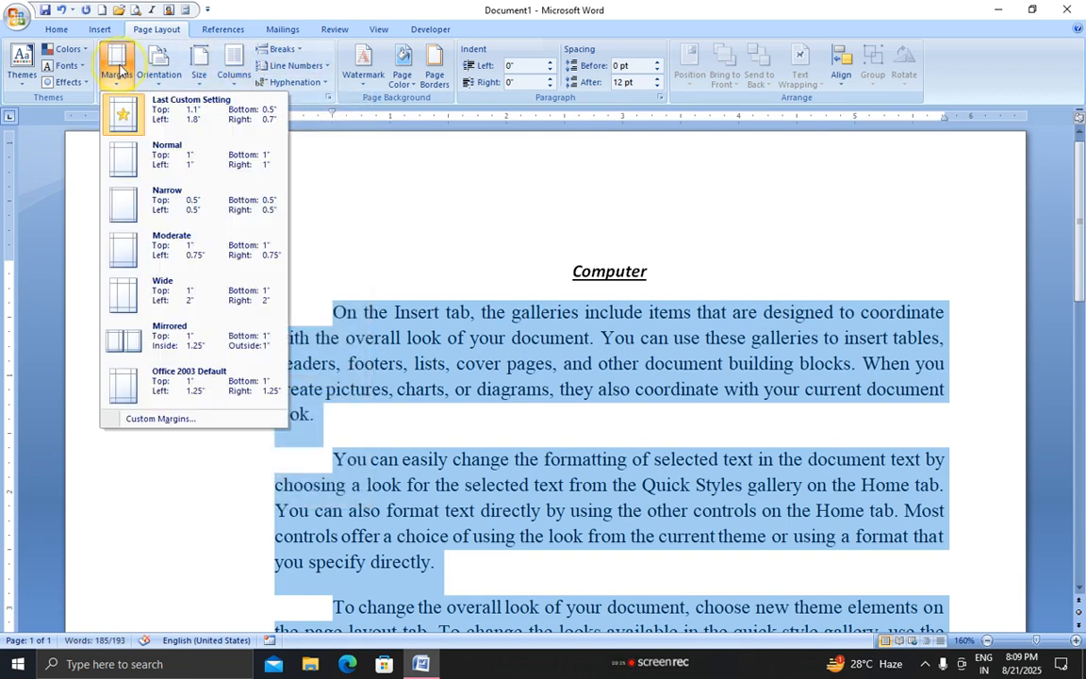
pyautogui.click(181, 165)
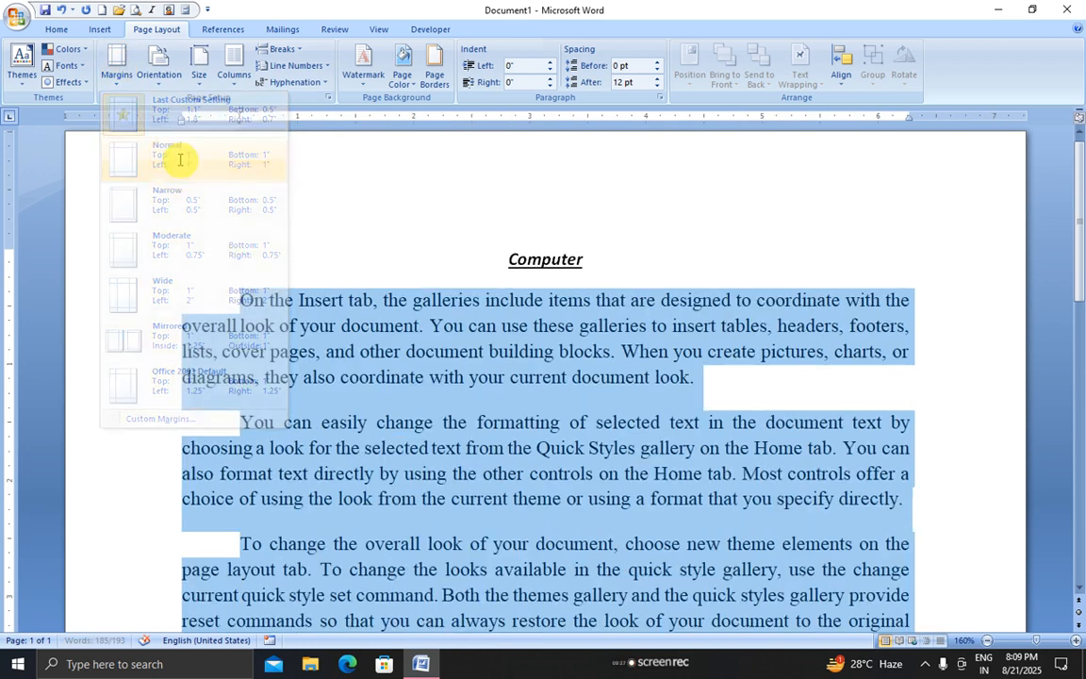
pyautogui.click(116, 73)
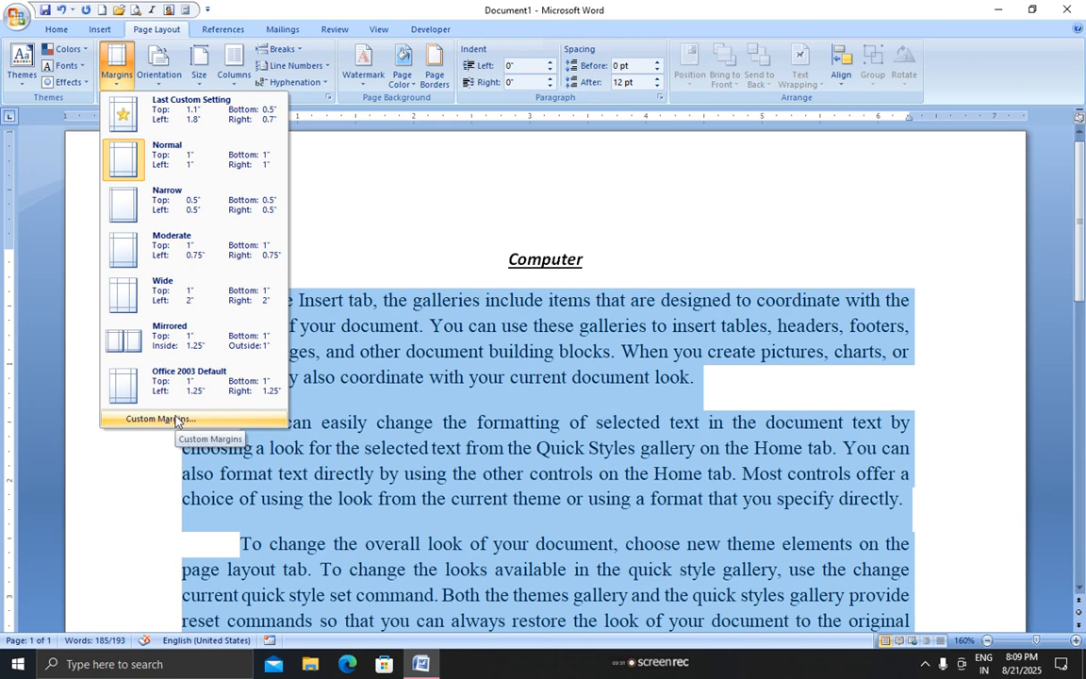
pyautogui.click(157, 69)
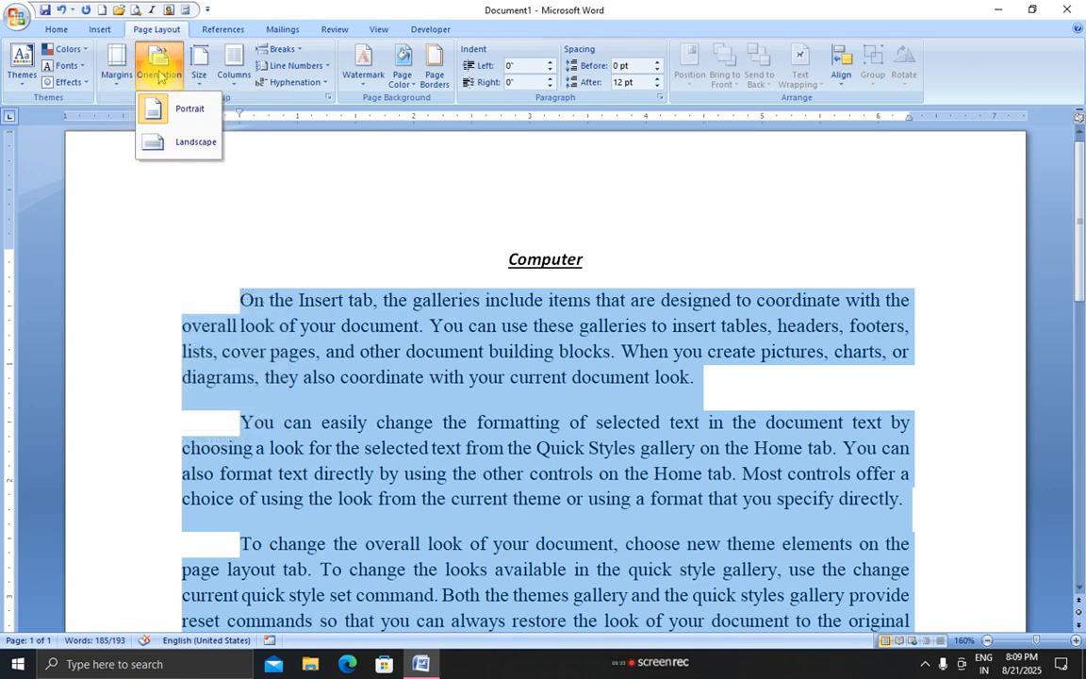
pyautogui.click(176, 146)
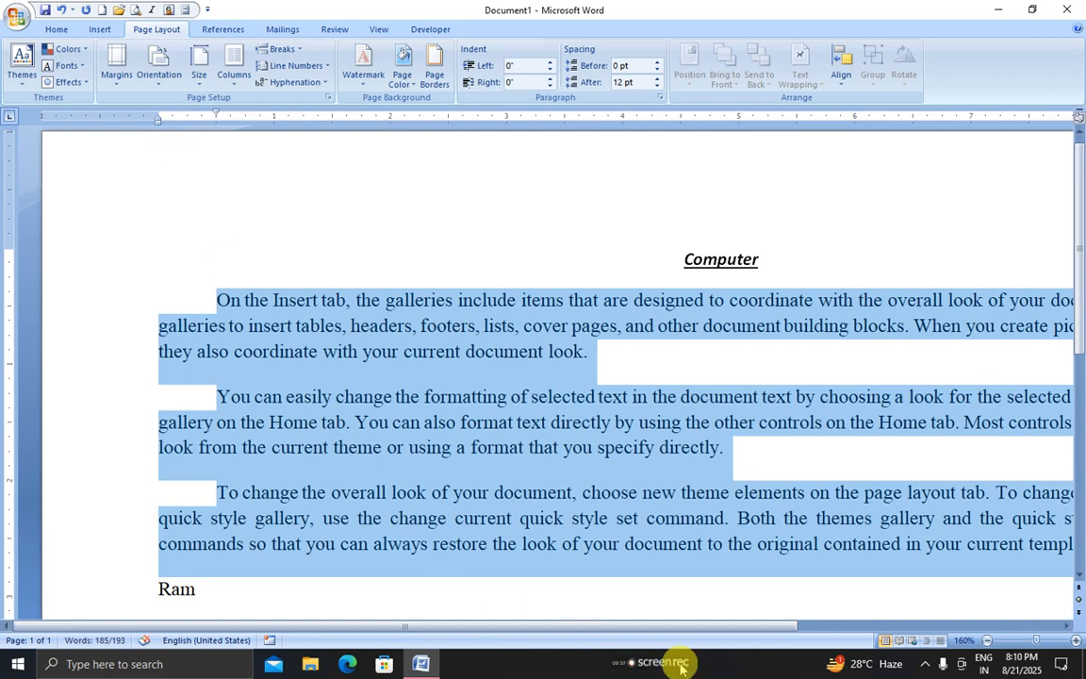
# Zoom out to 60% to see the whole page
pyautogui.click(988, 641)
pyautogui.click(988, 641)
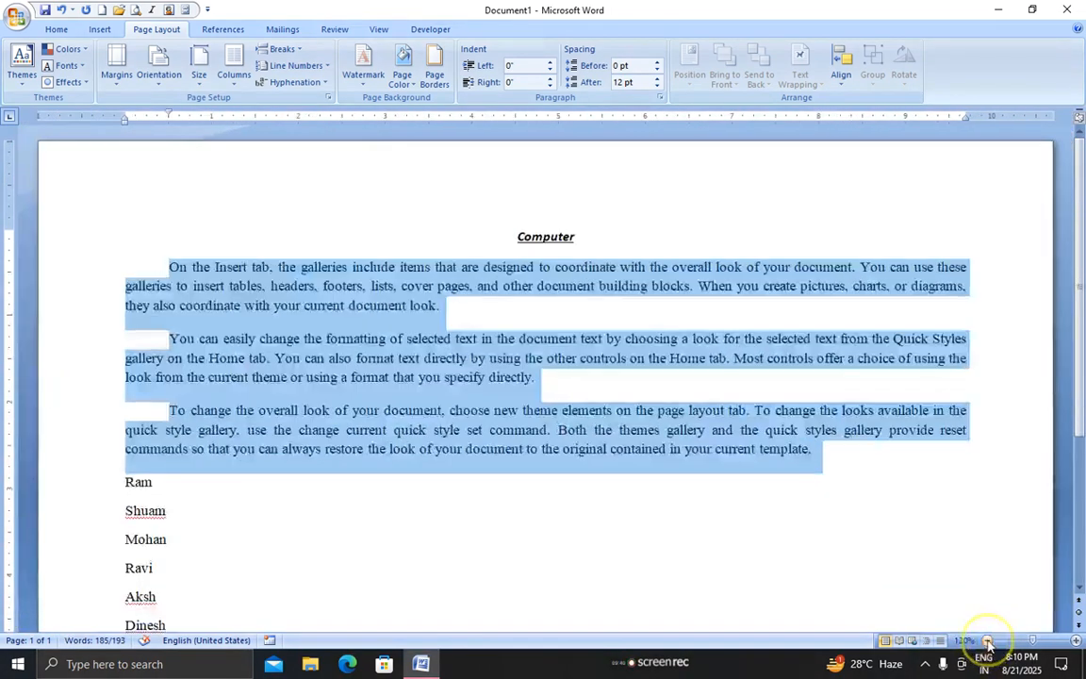
pyautogui.click(988, 641)
pyautogui.click(988, 641)
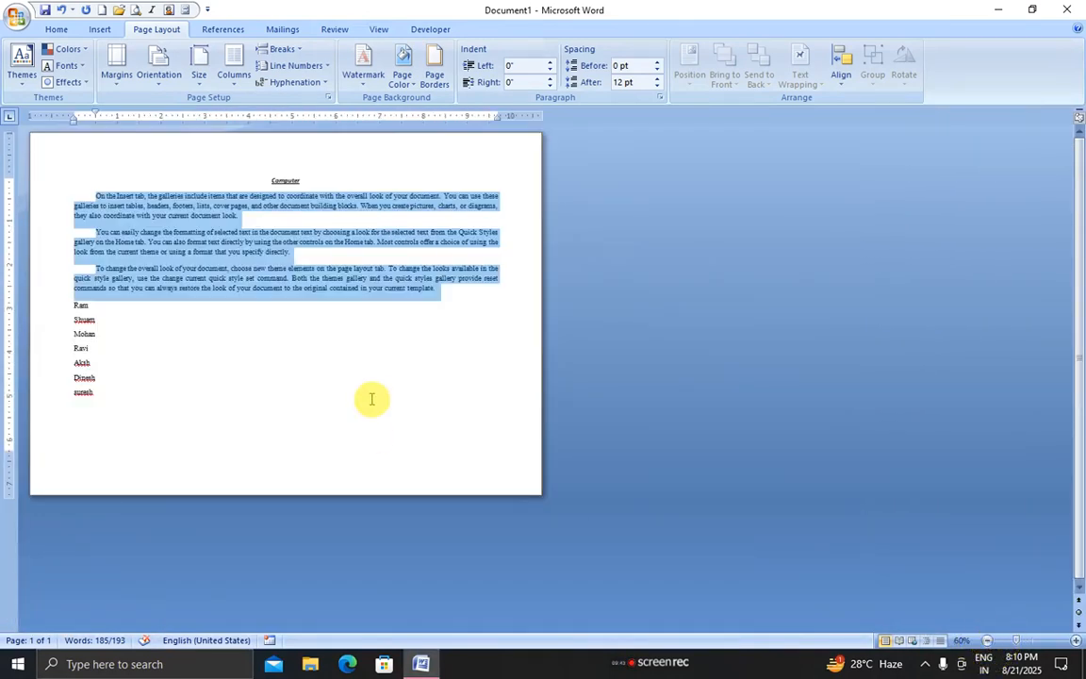
# Toggle the orientation between portrait and landscape, finishing in portrait
pyautogui.click(158, 83)
pyautogui.click(158, 109)
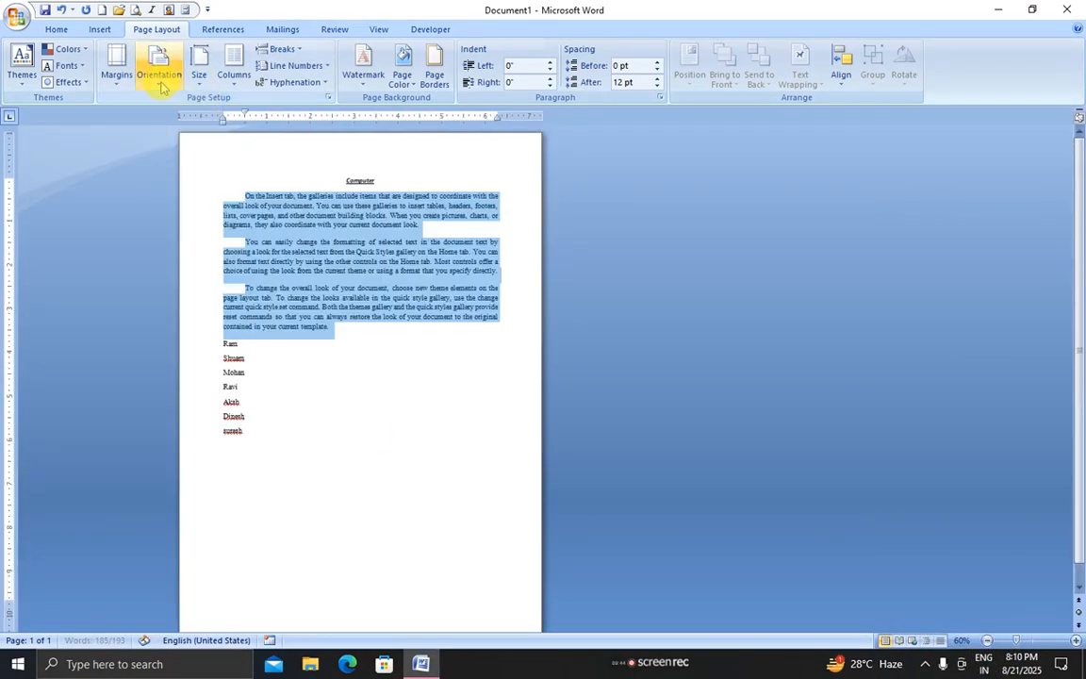
pyautogui.click(159, 80)
pyautogui.click(173, 141)
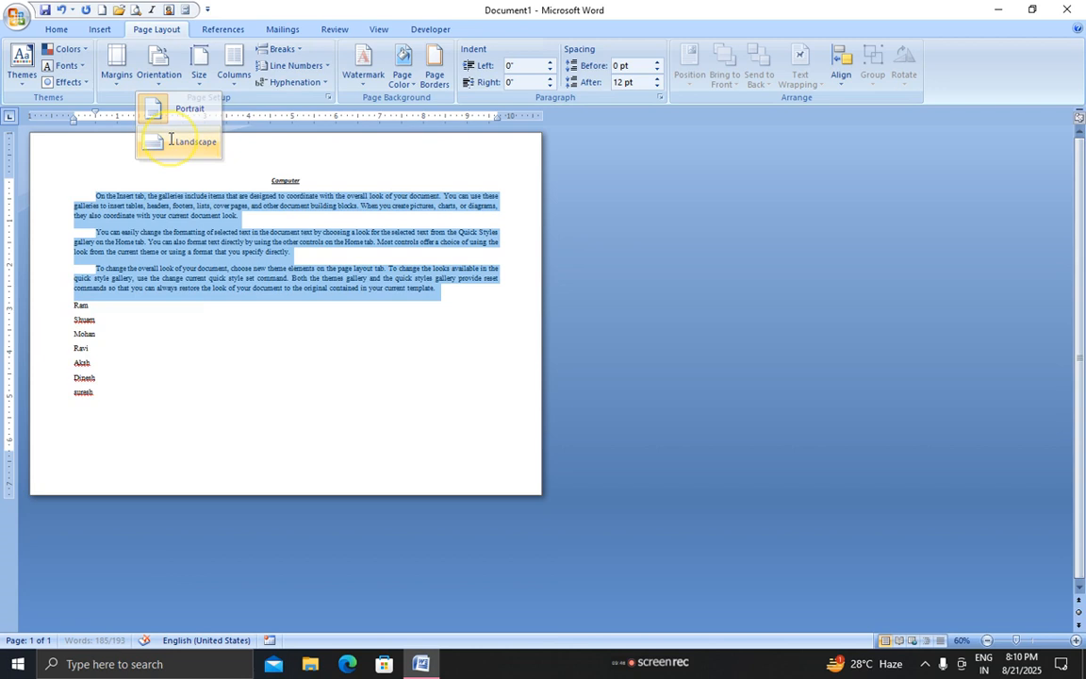
pyautogui.click(160, 74)
pyautogui.click(173, 113)
pyautogui.click(162, 75)
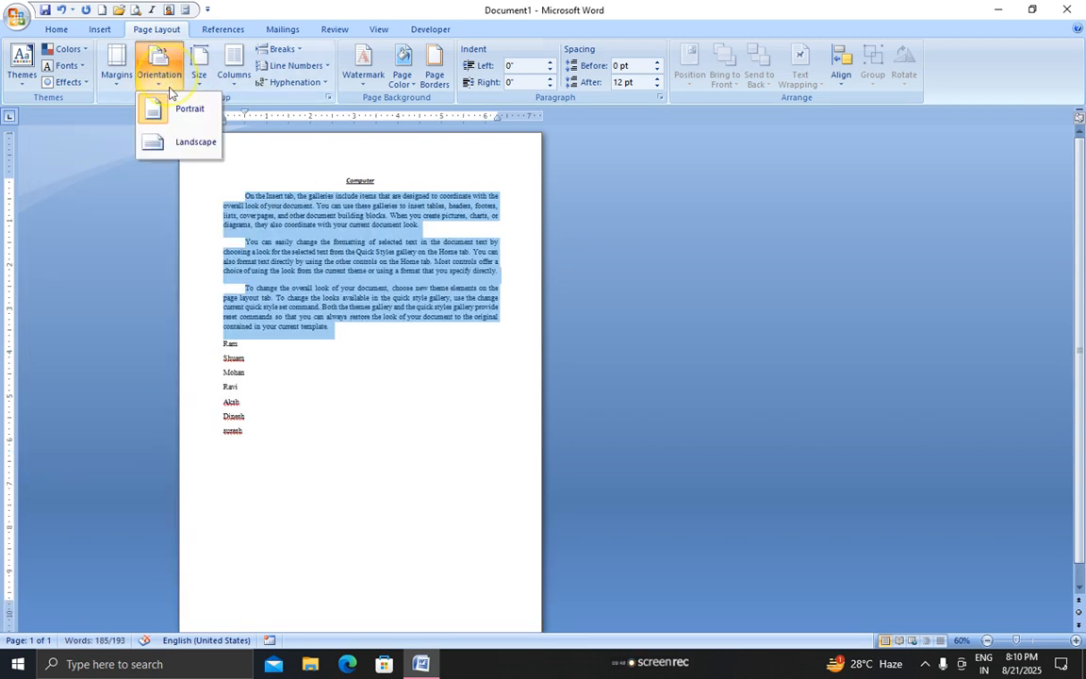
pyautogui.click(177, 142)
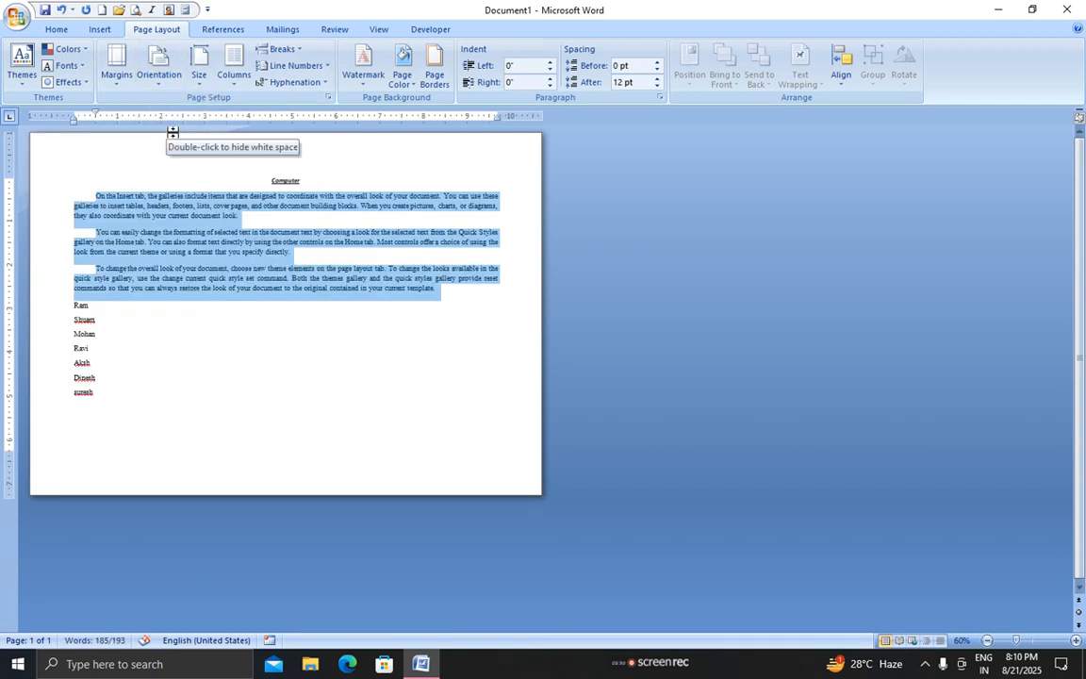
pyautogui.click(162, 75)
pyautogui.click(179, 109)
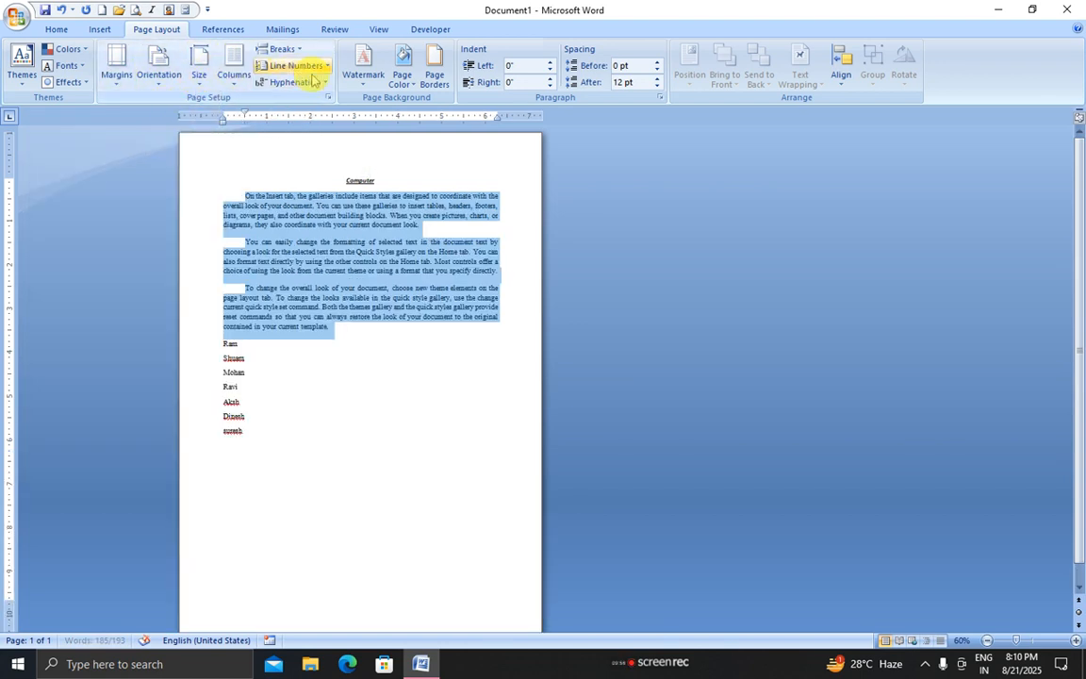
pyautogui.click(435, 79)
pyautogui.moveTo(534, 235); pyautogui.dragTo(539, 252)
pyautogui.click(499, 310)
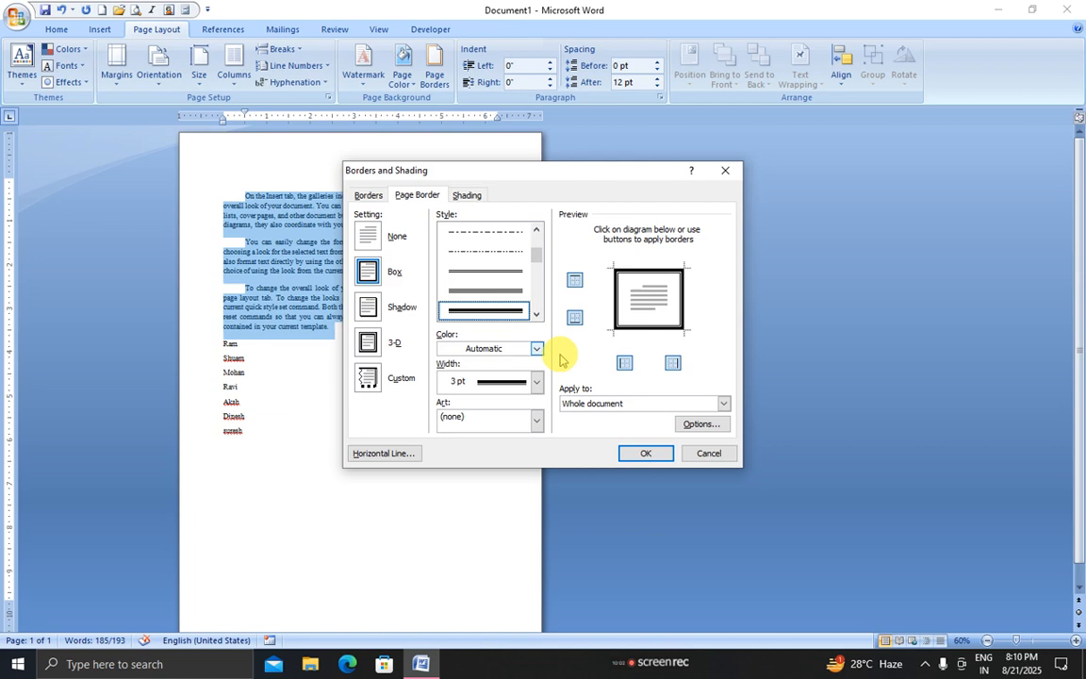
pyautogui.click(648, 455)
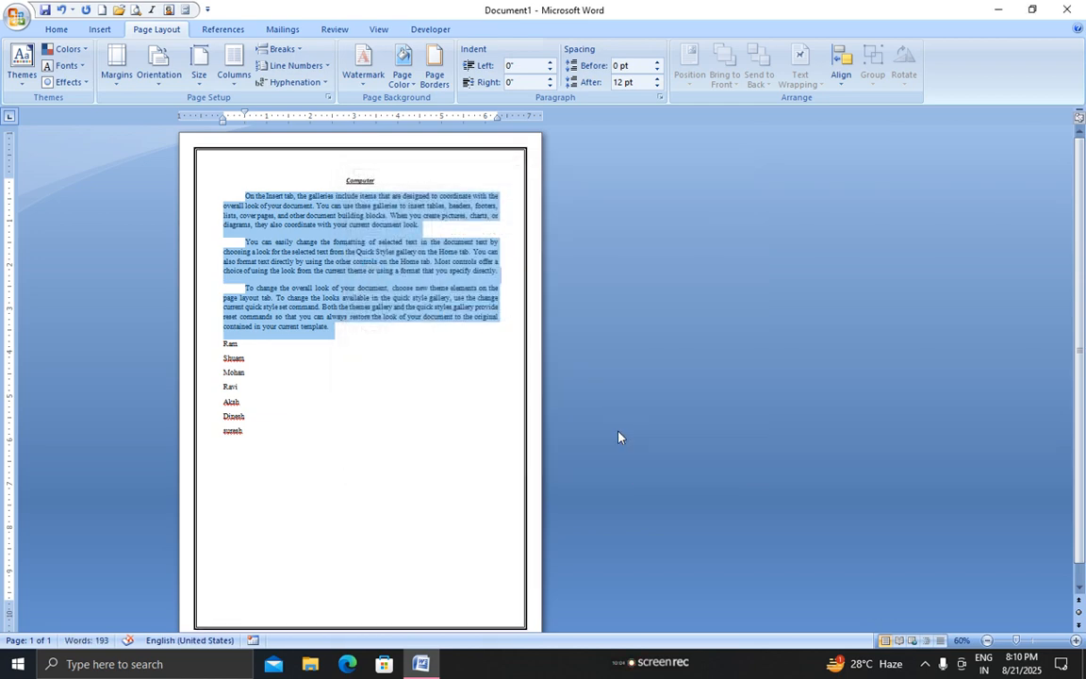
pyautogui.click(429, 83)
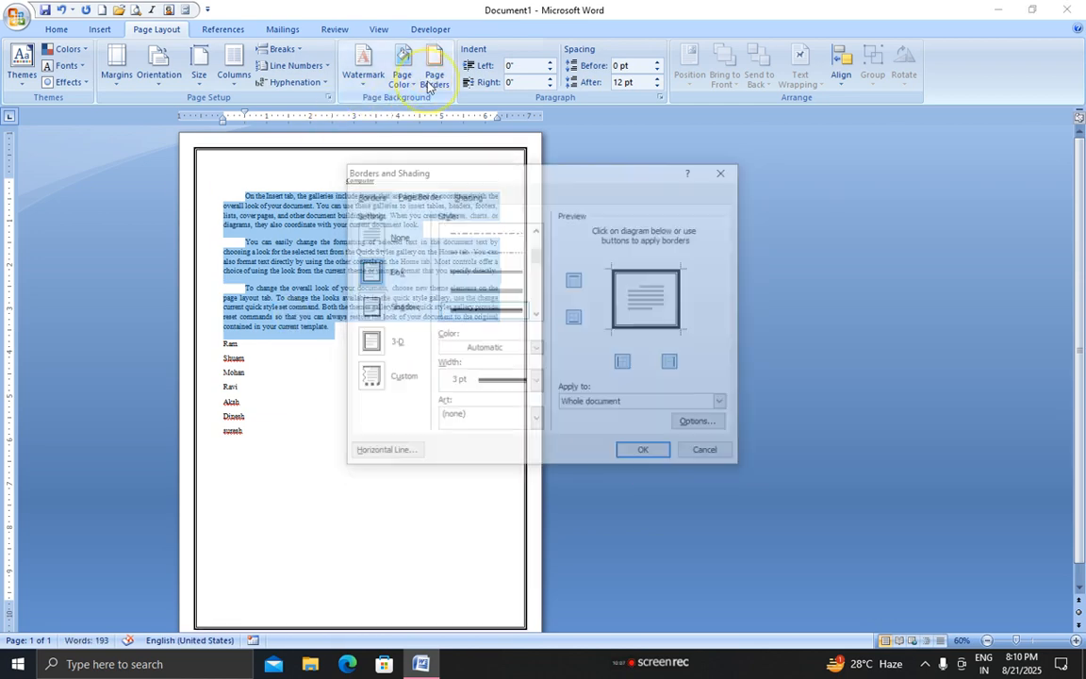
pyautogui.click(537, 419)
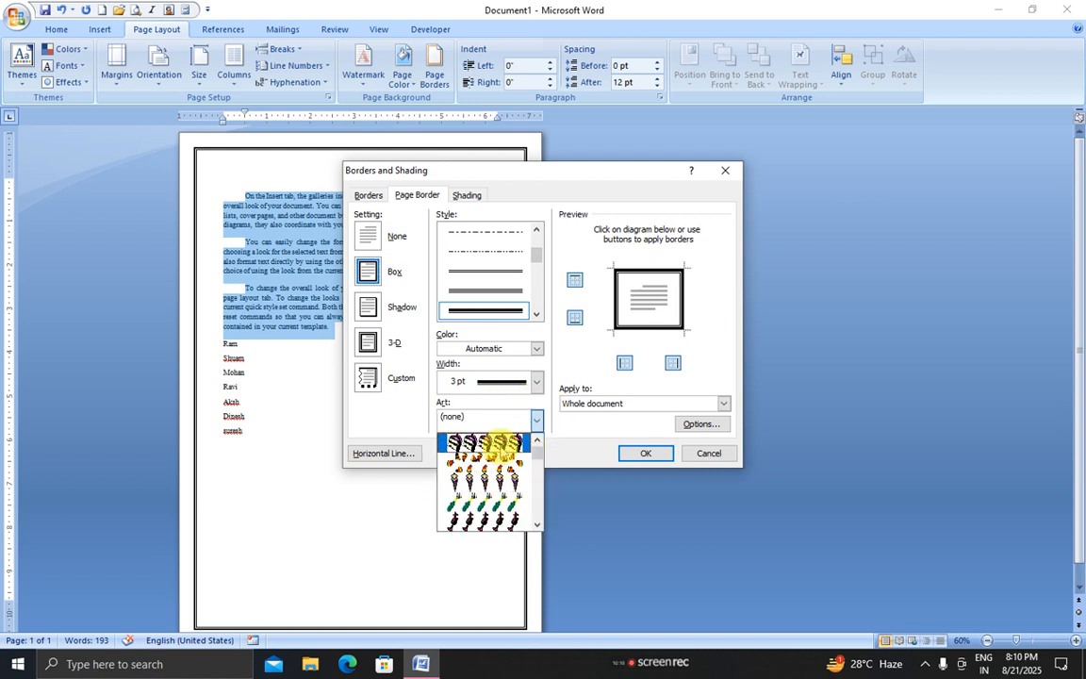
pyautogui.click(484, 445)
pyautogui.click(478, 381)
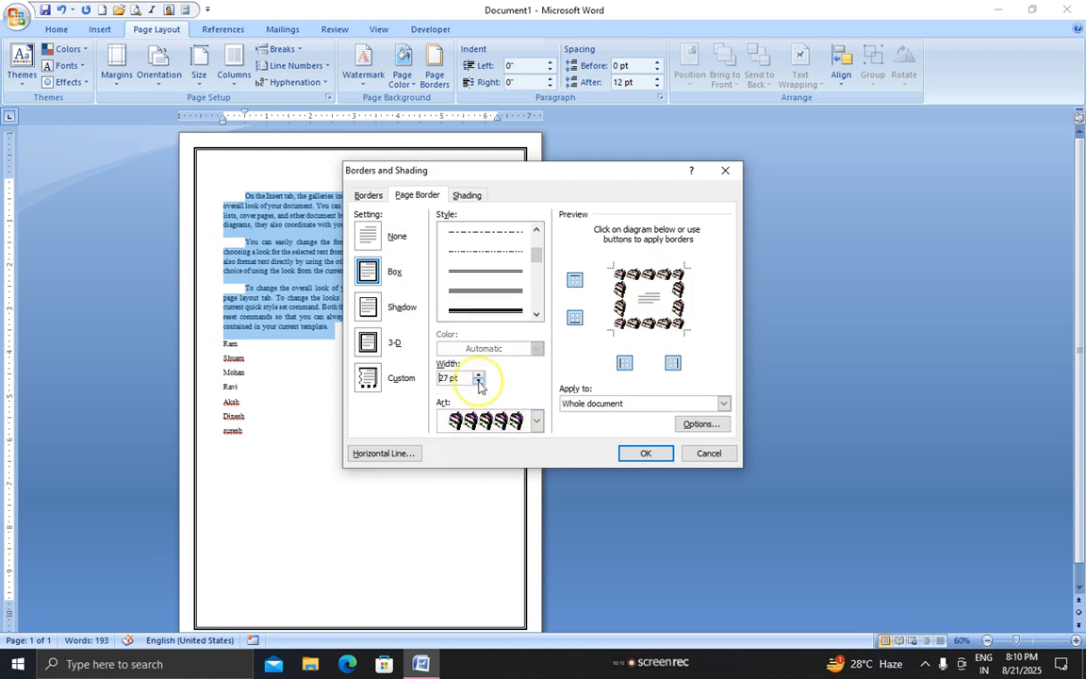
pyautogui.click(478, 381)
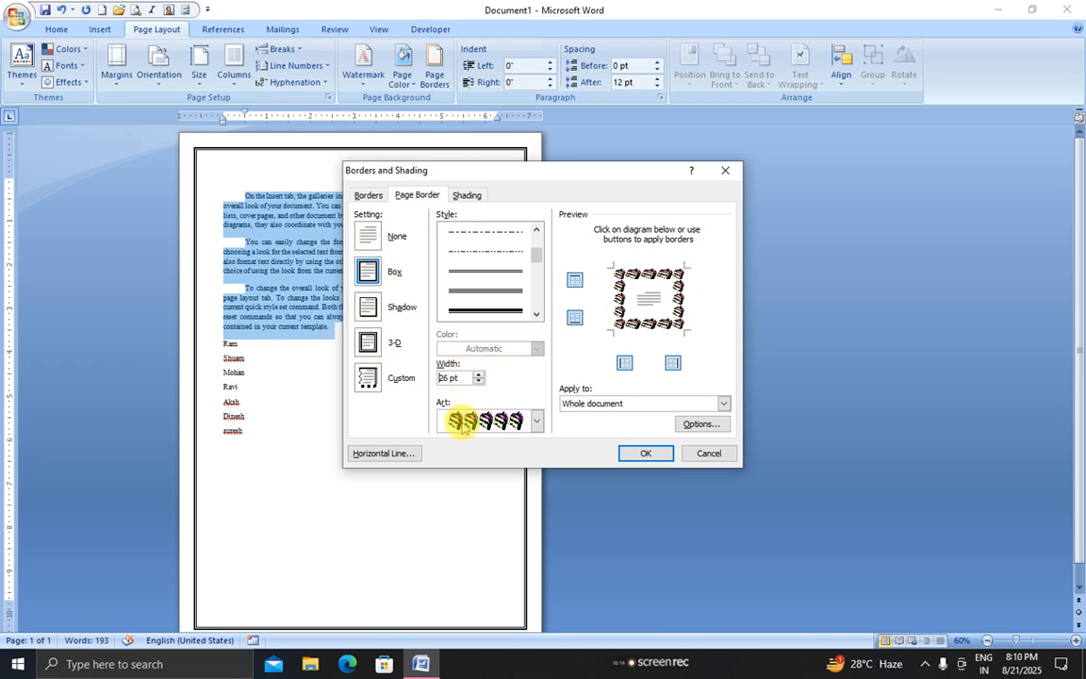
pyautogui.click(650, 452)
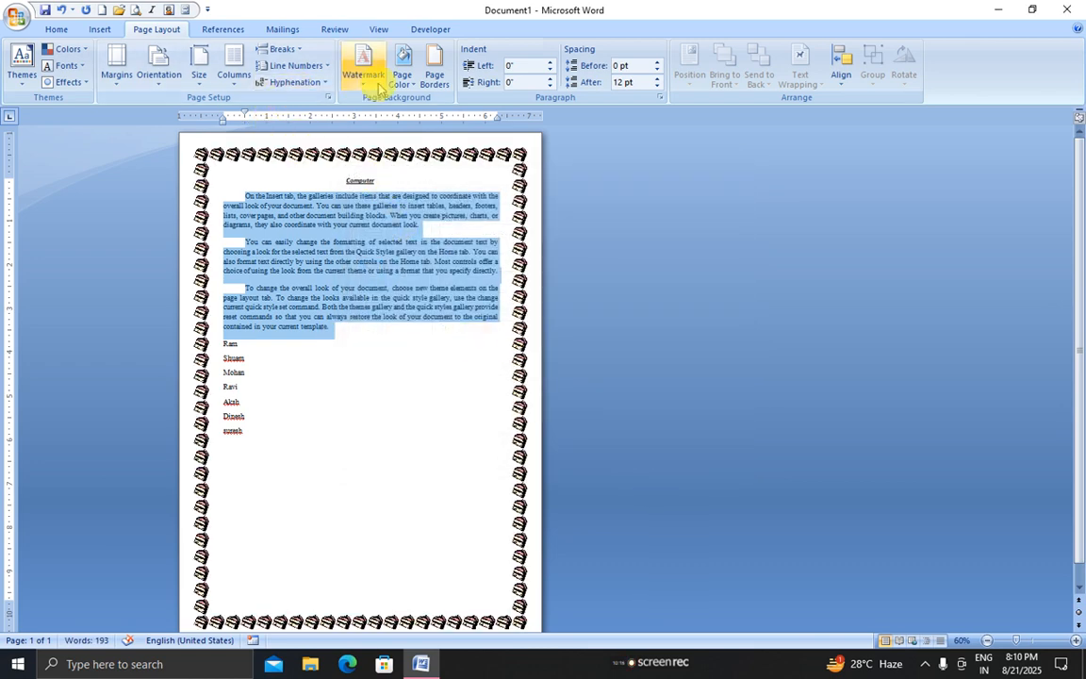
pyautogui.click(433, 73)
pyautogui.click(384, 236)
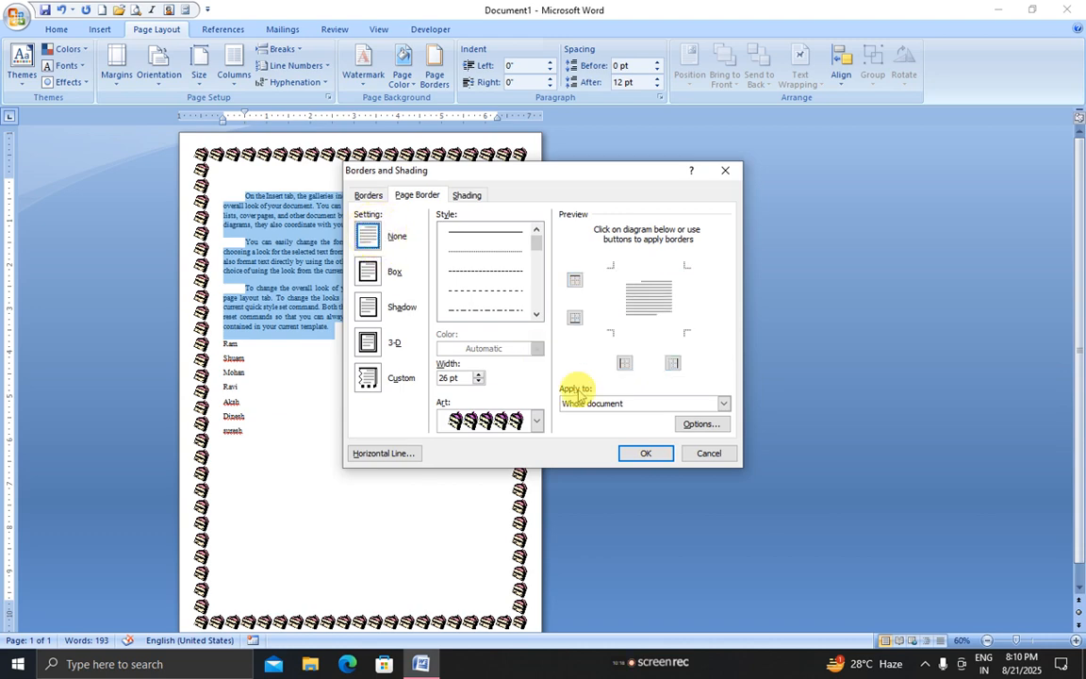
pyautogui.click(643, 454)
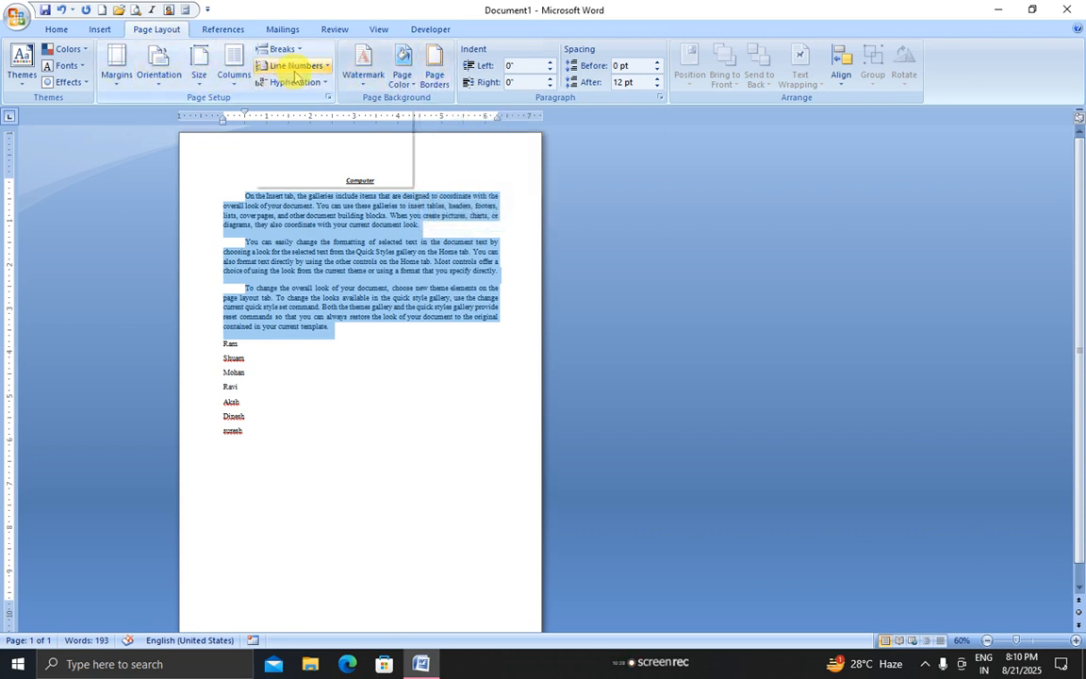
# Select everything from the last name line up to the Computer heading and delete it
pyautogui.click(311, 382)
pyautogui.moveTo(259, 443); pyautogui.dragTo(179, 162)
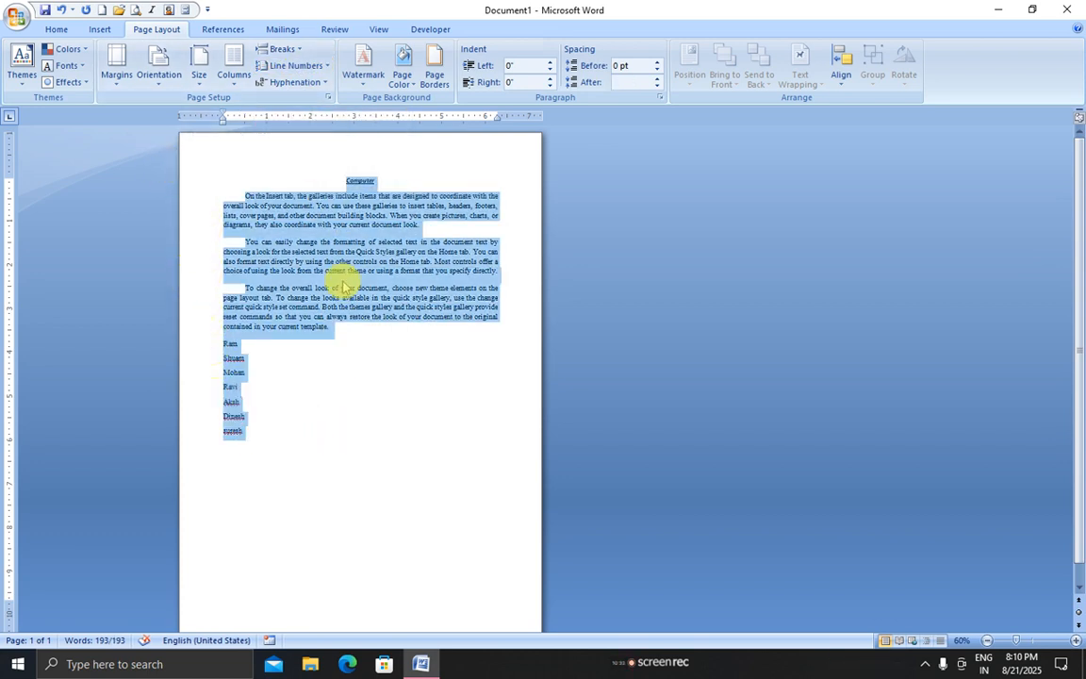
pyautogui.press('Delete')
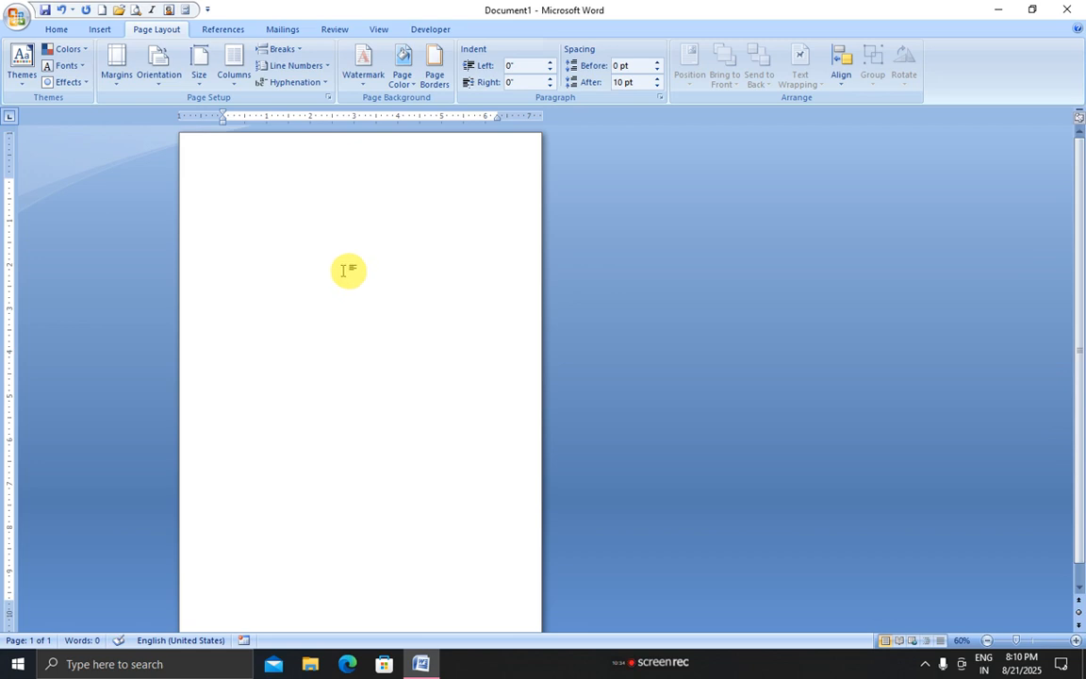
pyautogui.scroll(4, 345, 270)
pyautogui.scroll(5, 345, 271)
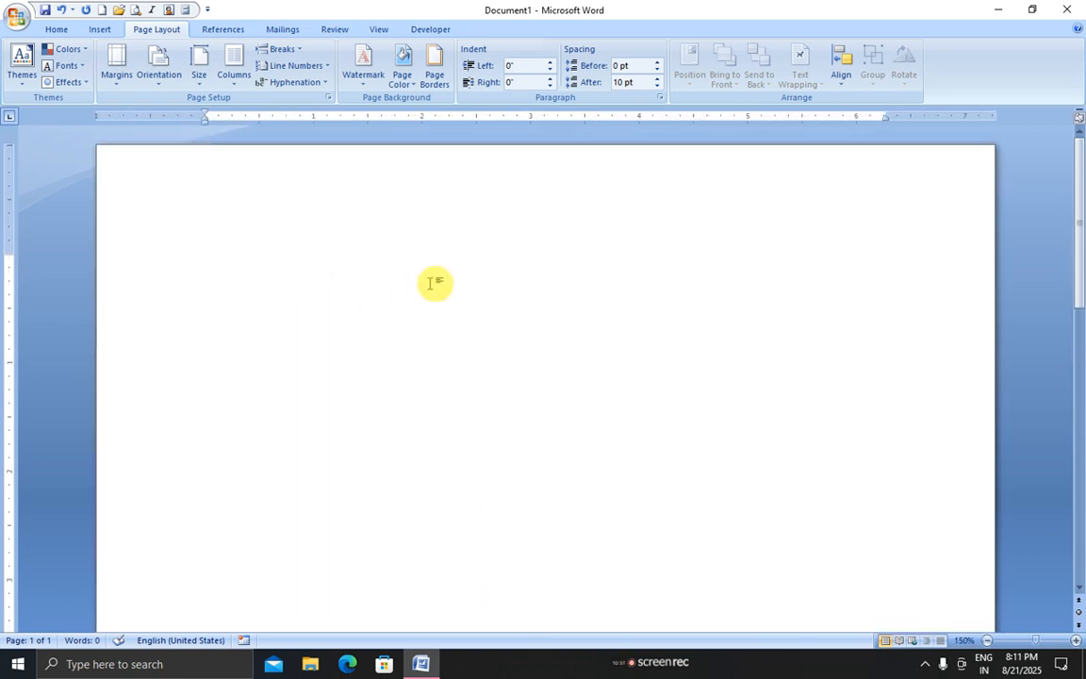
pyautogui.scroll(2, 456, 289)
pyautogui.scroll(-2, 456, 289)
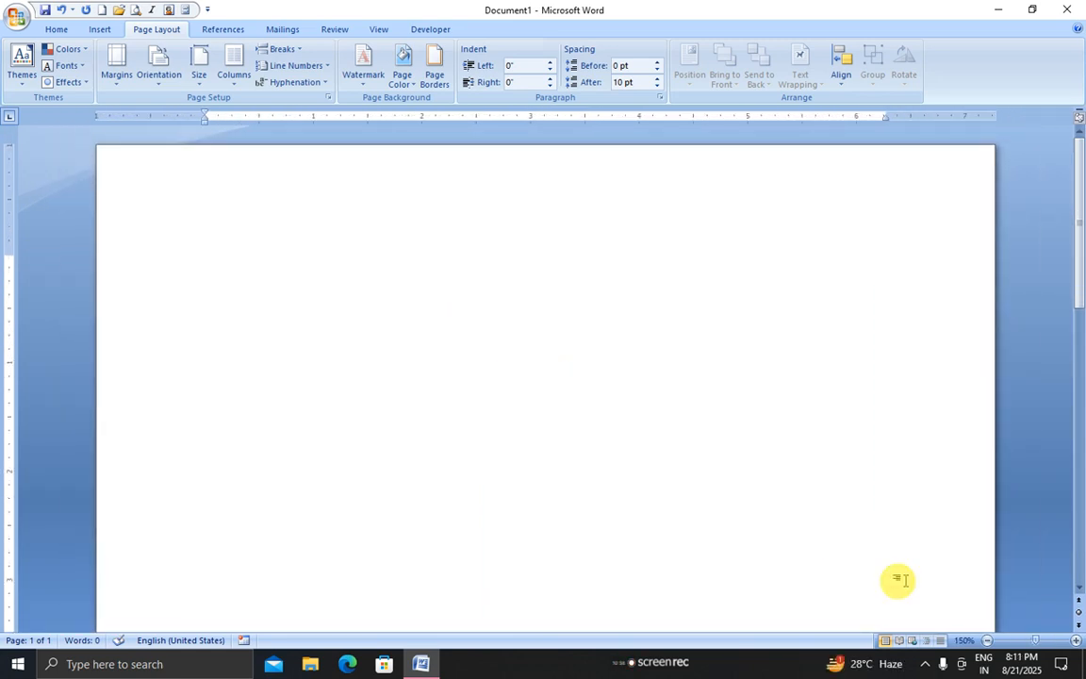
# Zoom the page to 140% and set the paper size to A4
pyautogui.click(987, 640)
pyautogui.click(987, 640)
pyautogui.click(987, 640)
pyautogui.click(988, 642)
pyautogui.click(988, 641)
pyautogui.click(1076, 641)
pyautogui.click(1076, 641)
pyautogui.click(1076, 642)
pyautogui.click(1075, 641)
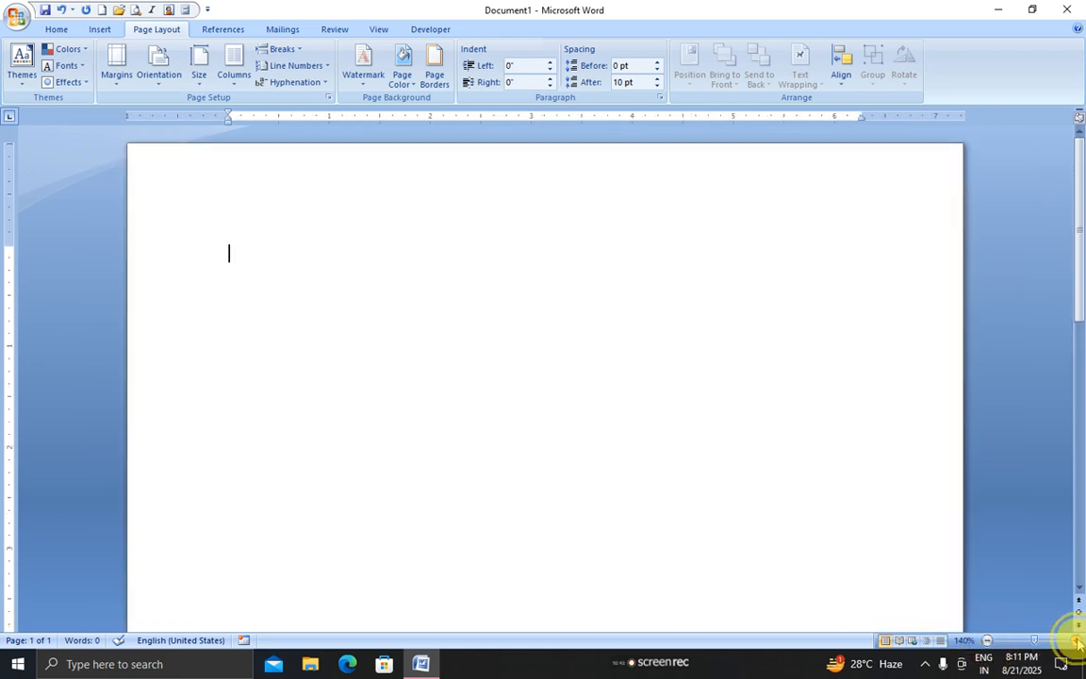
pyautogui.click(1076, 641)
pyautogui.click(1076, 641)
pyautogui.click(988, 641)
pyautogui.click(989, 641)
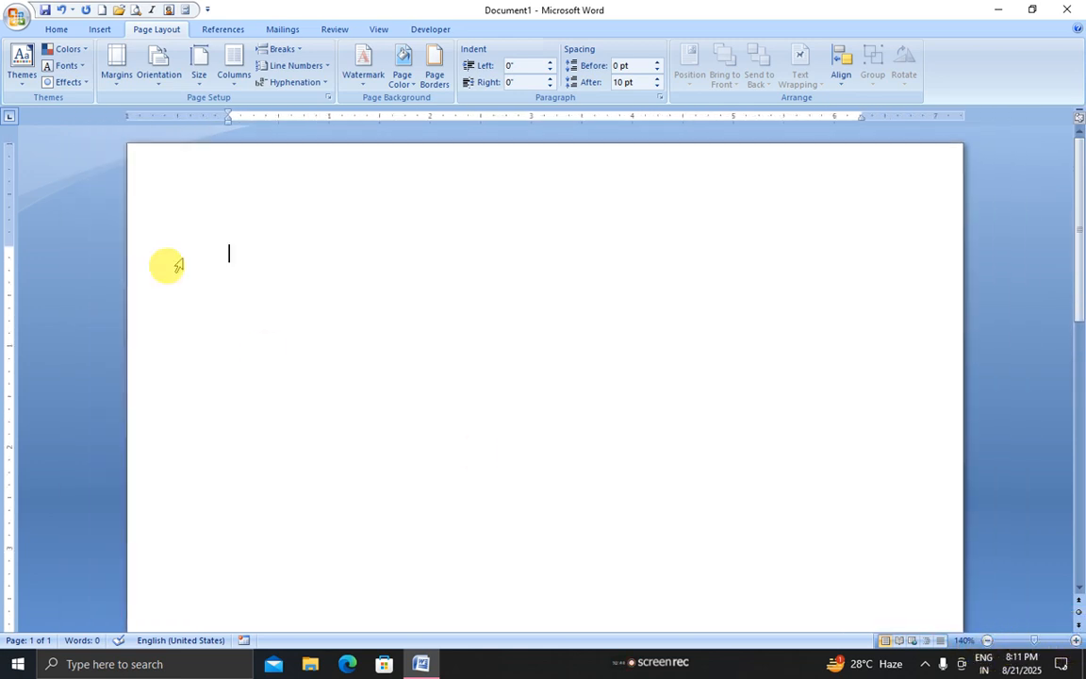
pyautogui.click(199, 71)
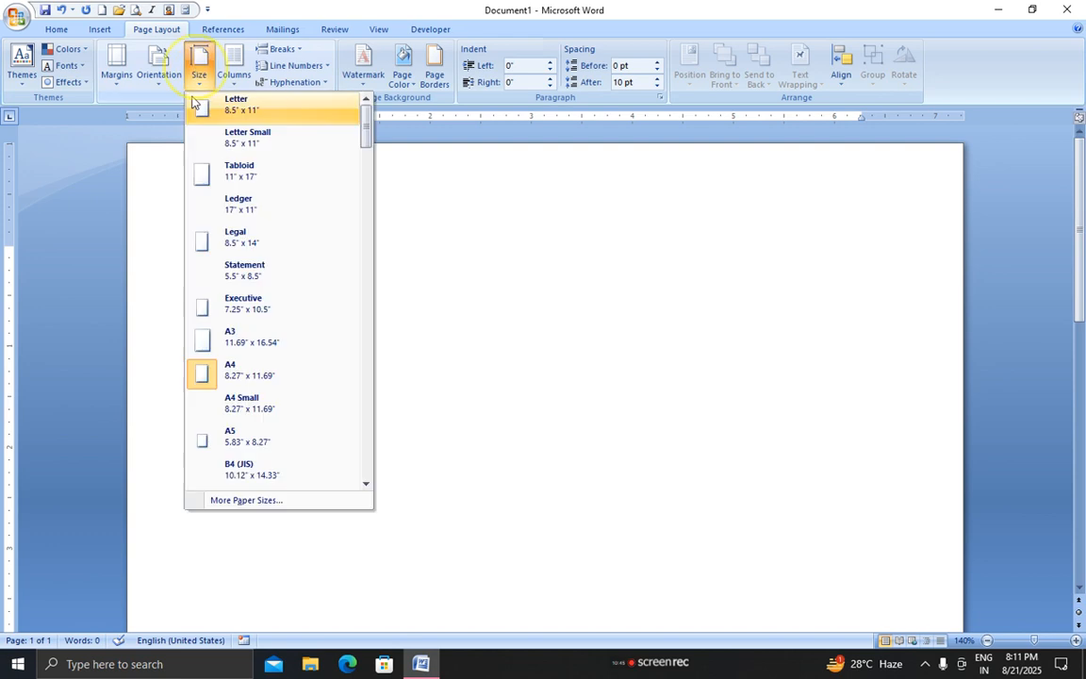
pyautogui.click(200, 371)
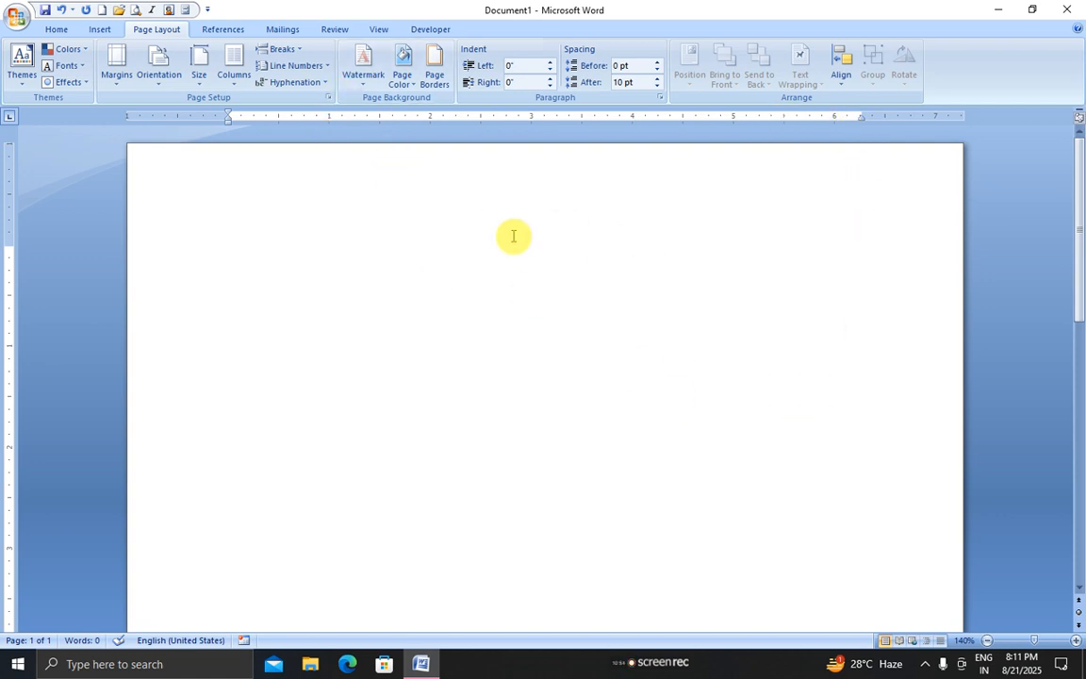
# Type the Biodata heading and set left tab stops at 2.5" and 3" on the next line
pyautogui.write('bio')
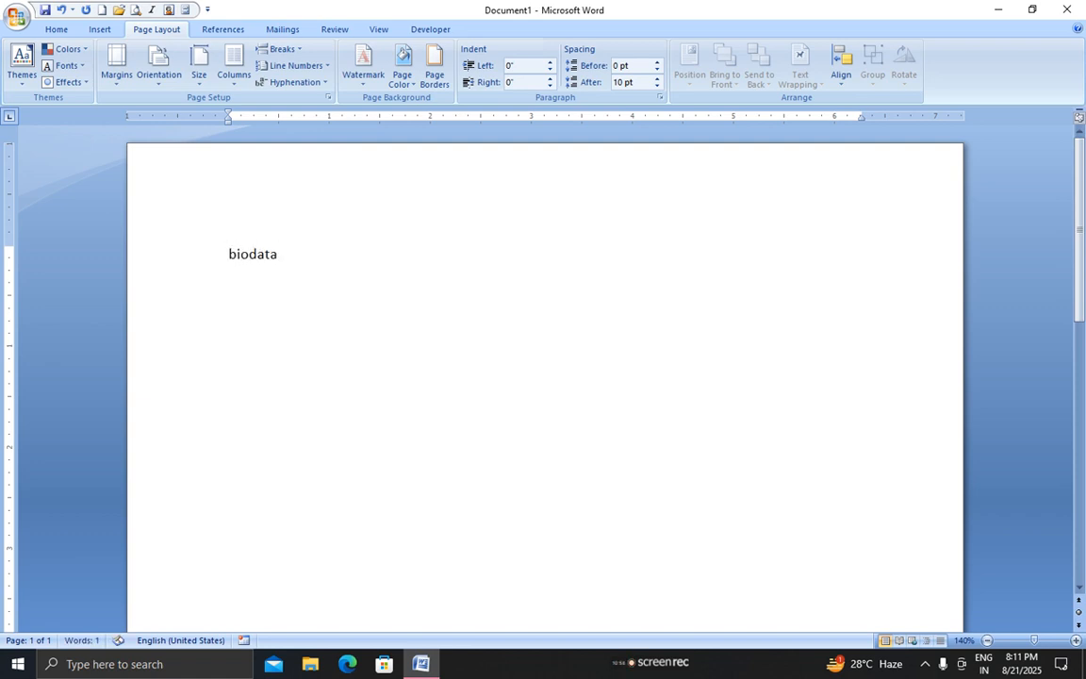
pyautogui.write('data')
pyautogui.press('Return')
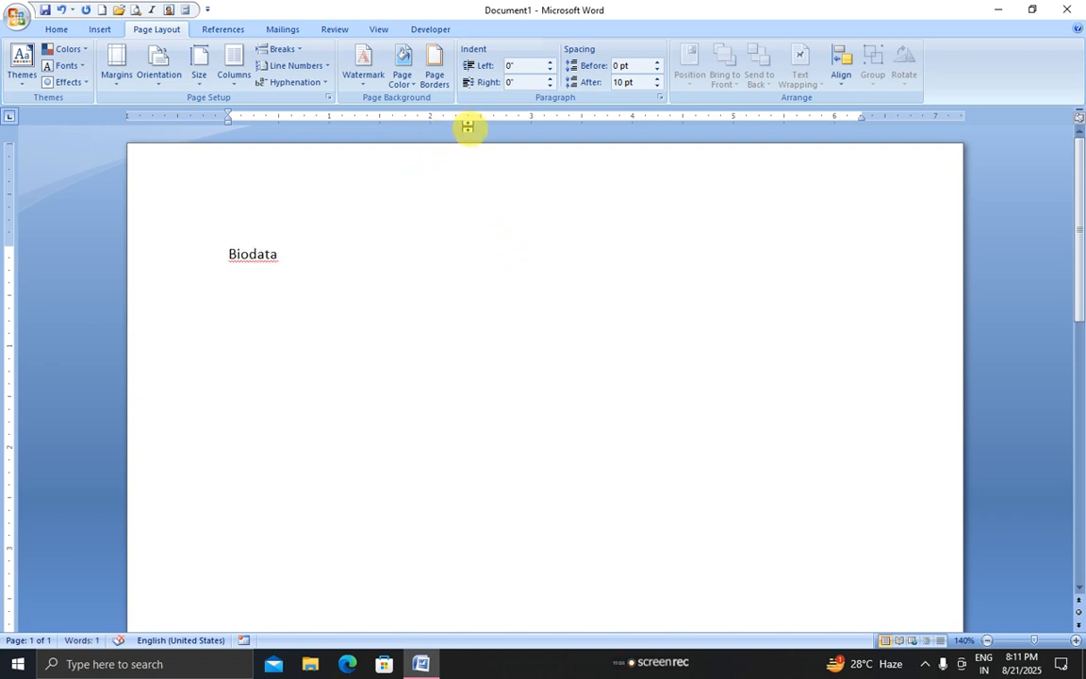
pyautogui.click(481, 116)
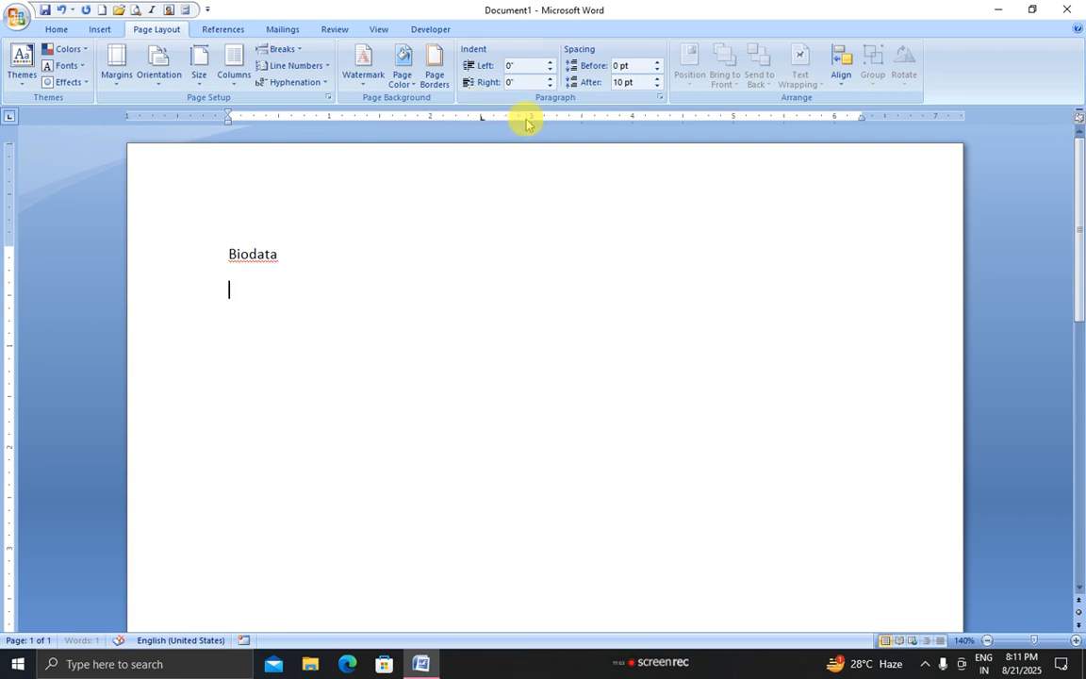
pyautogui.click(530, 117)
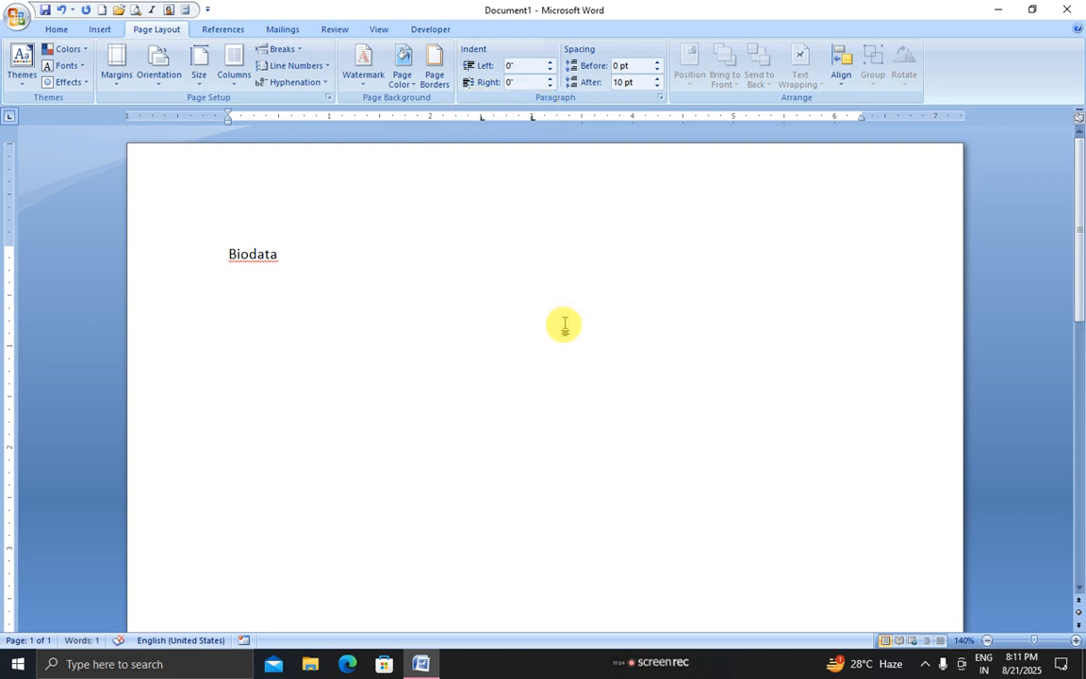
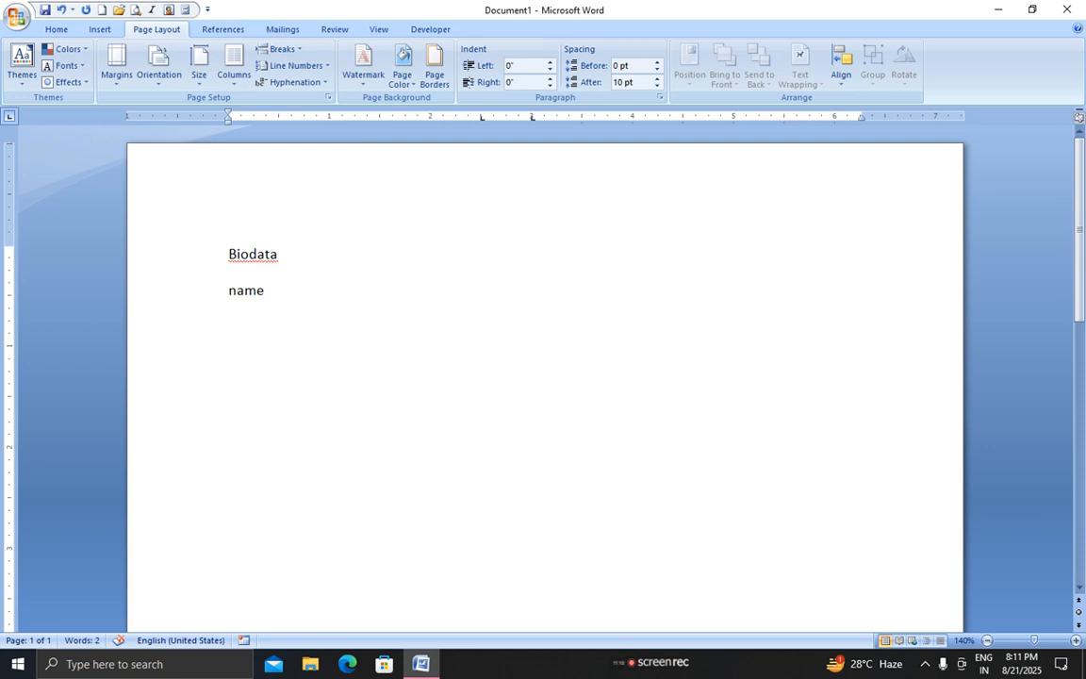
# Enter the Name, Father's name, Address and Contact Number lines with tab-aligned colons and the person's name
pyautogui.press('Tab')
pyautogui.press('Tab')
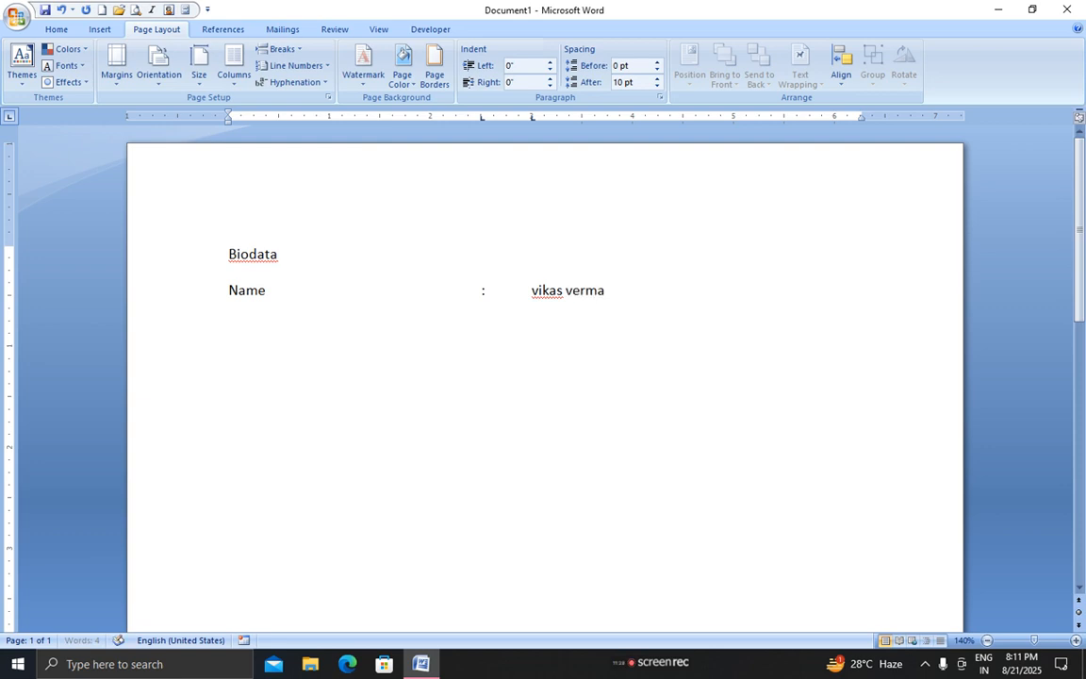
pyautogui.press('Return')
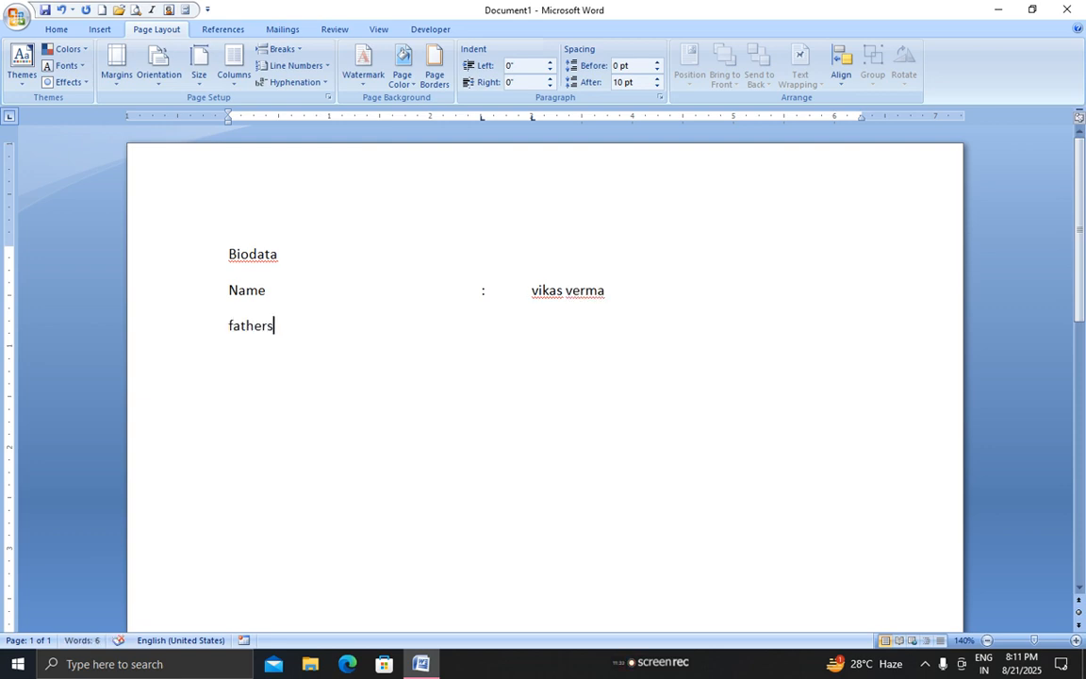
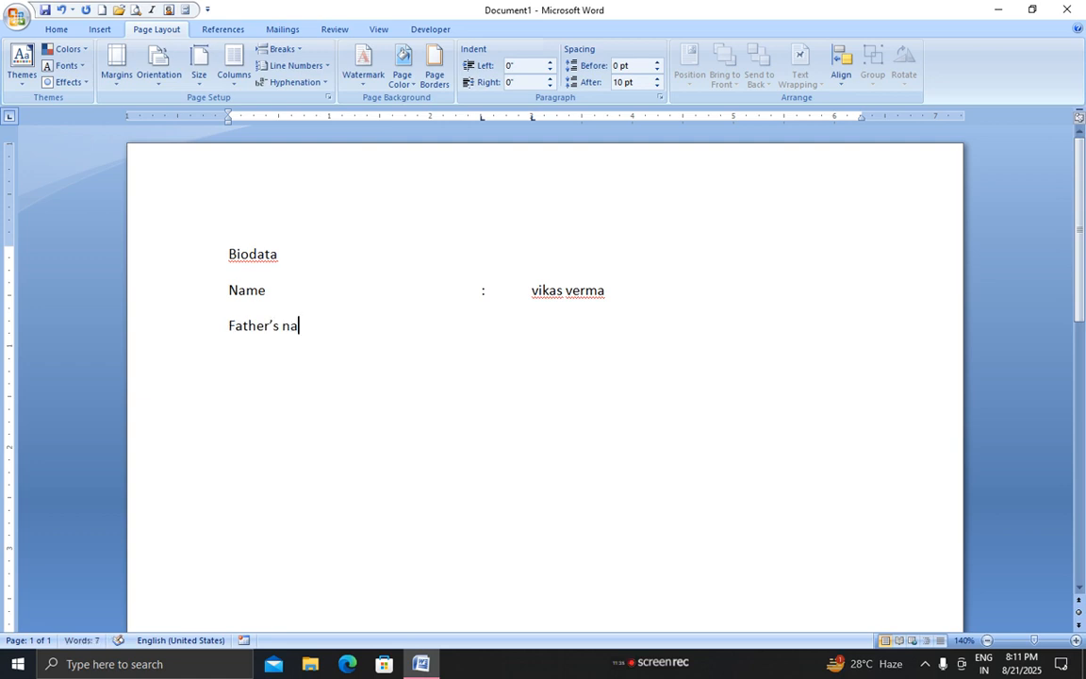
pyautogui.press('BackSpace')
pyautogui.press('BackSpace')
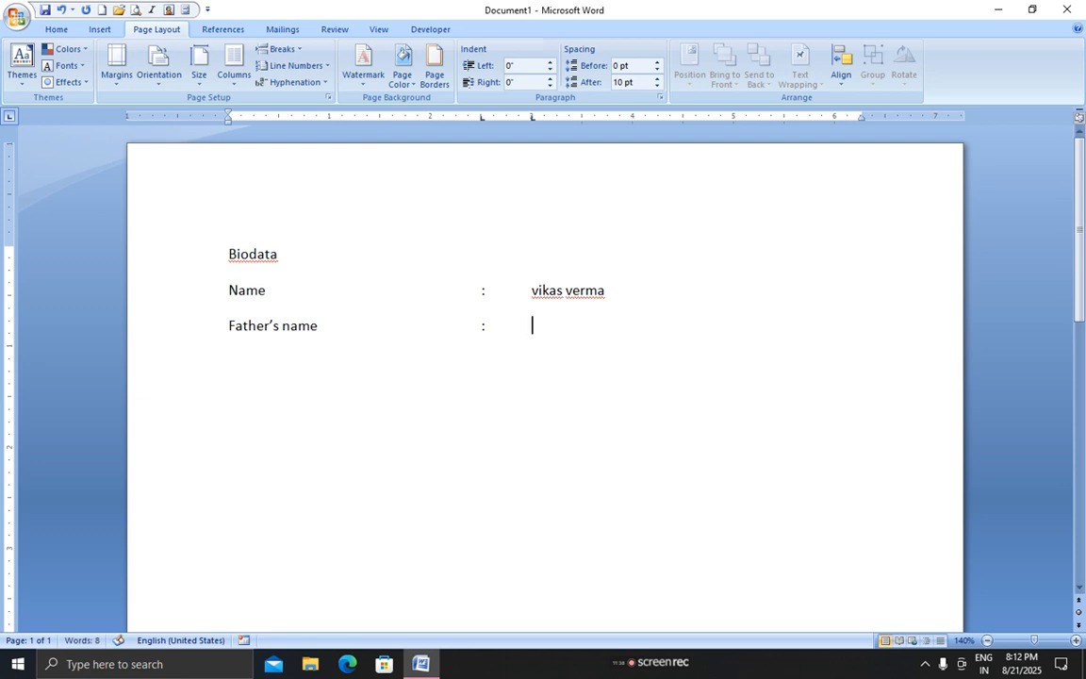
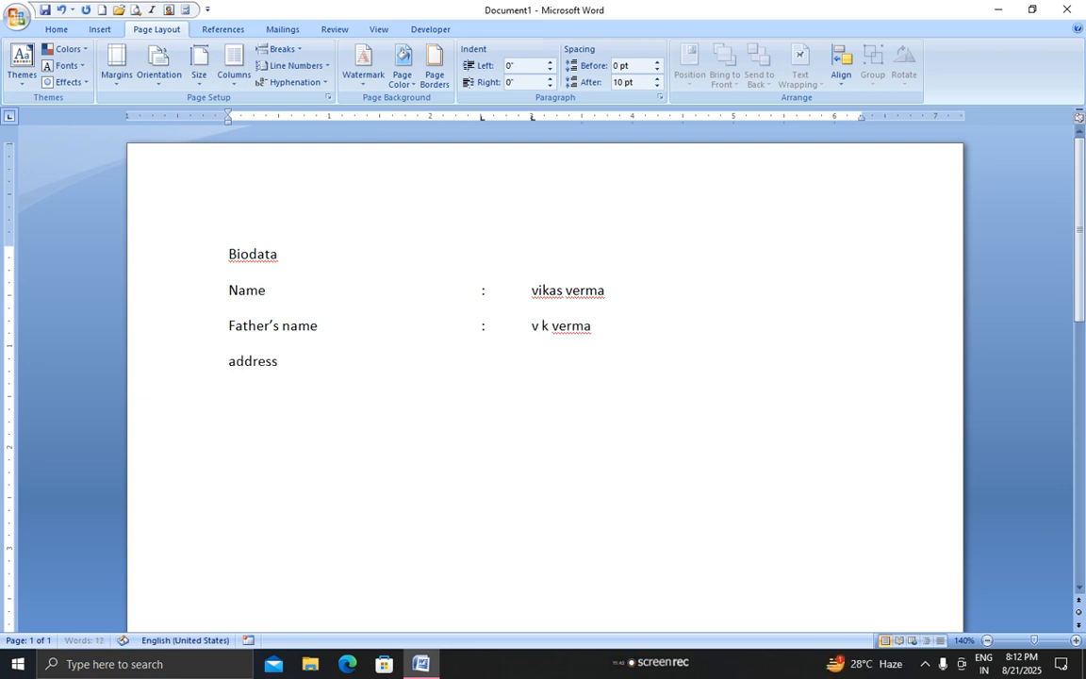
pyautogui.press('Tab')
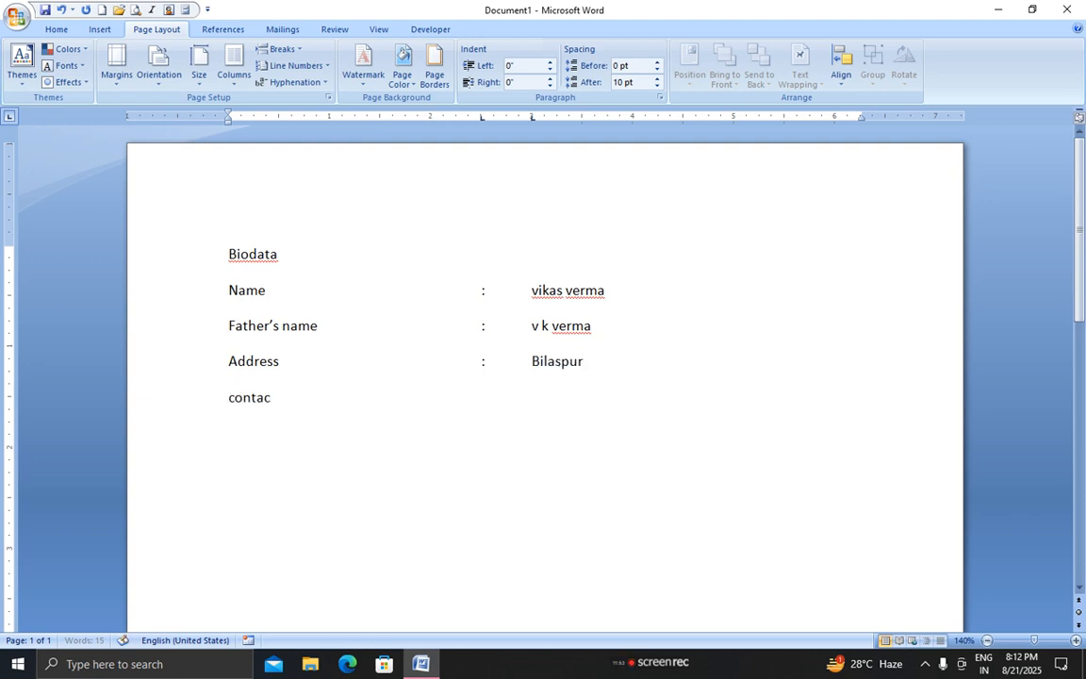
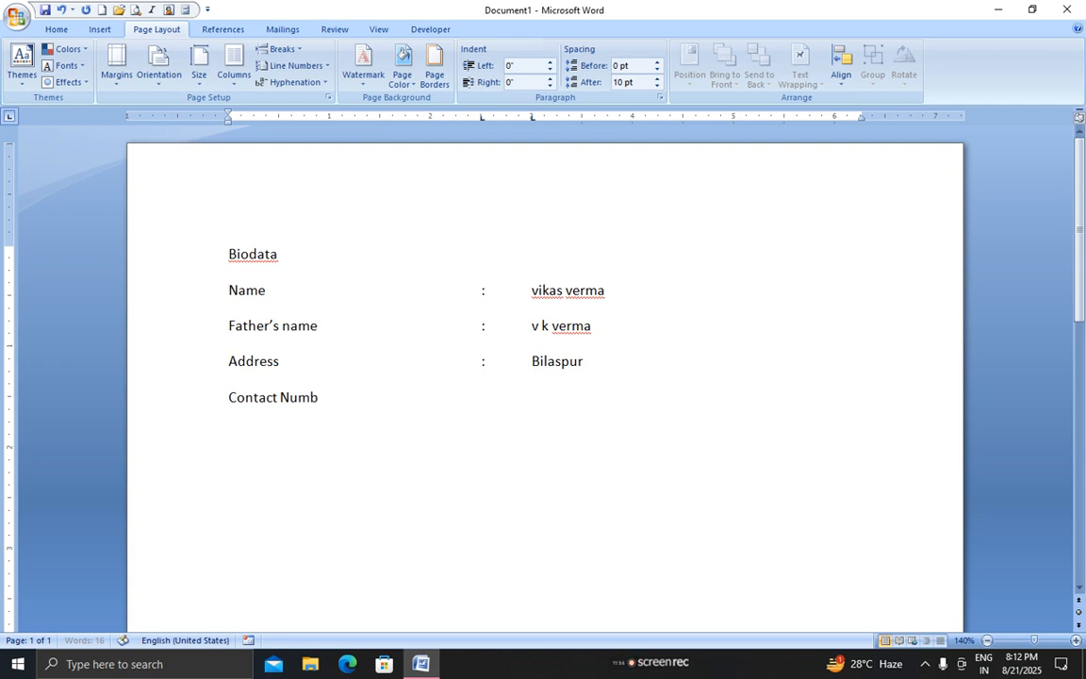
pyautogui.press('Tab')
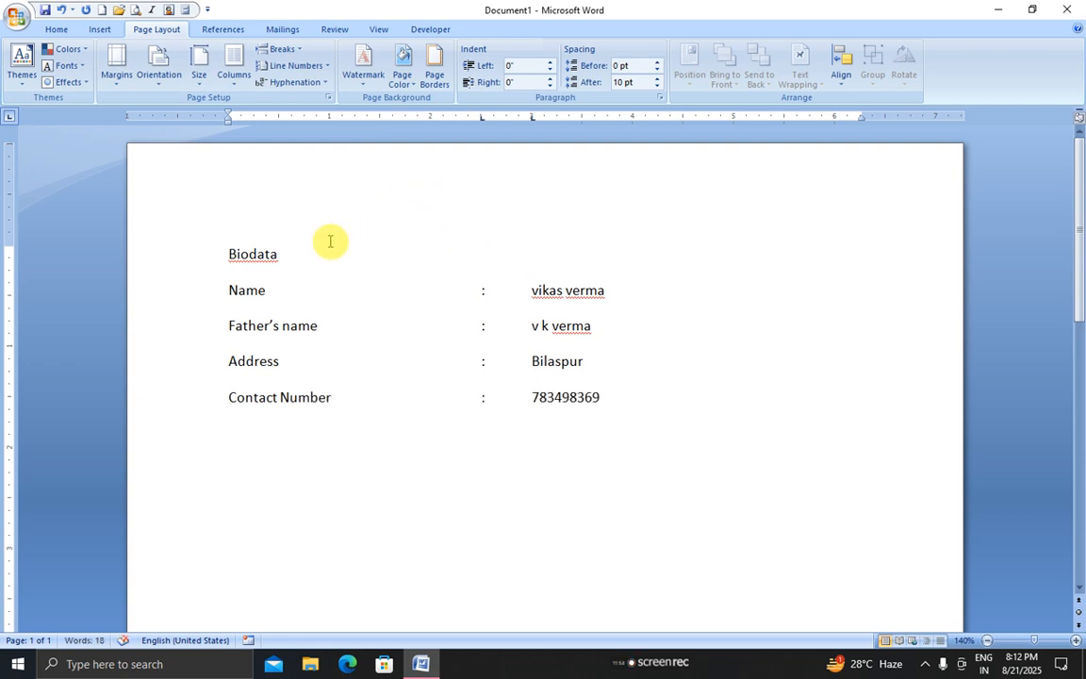
# Fill in the contact number and keep the paper size at A4
pyautogui.click(207, 252)
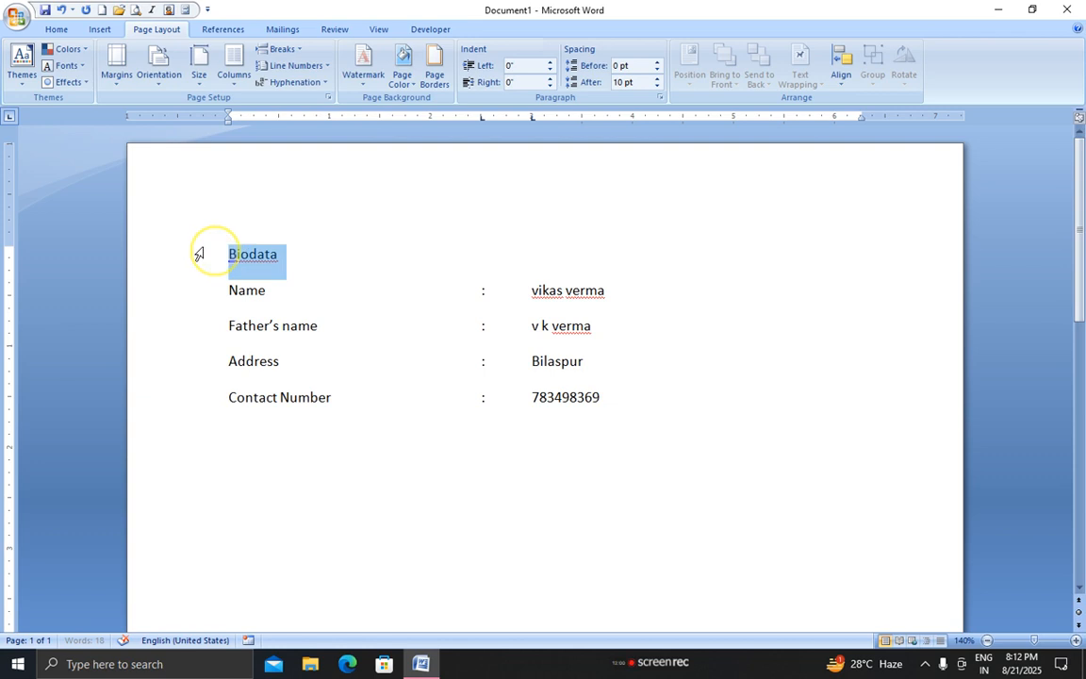
pyautogui.click(198, 86)
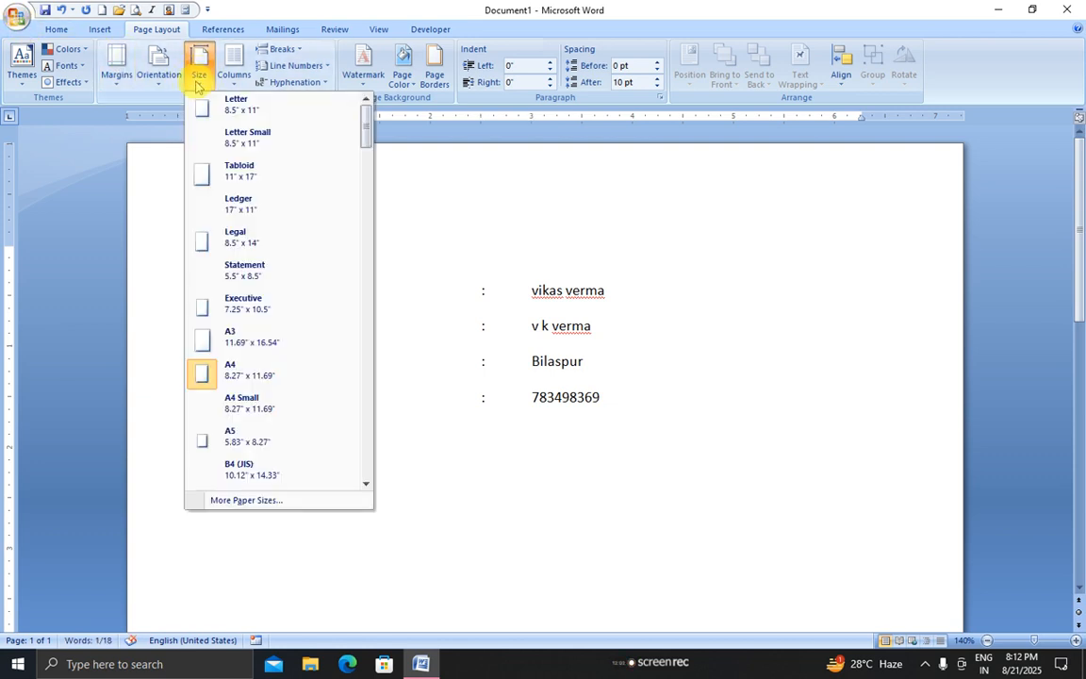
pyautogui.click(213, 380)
pyautogui.click(116, 64)
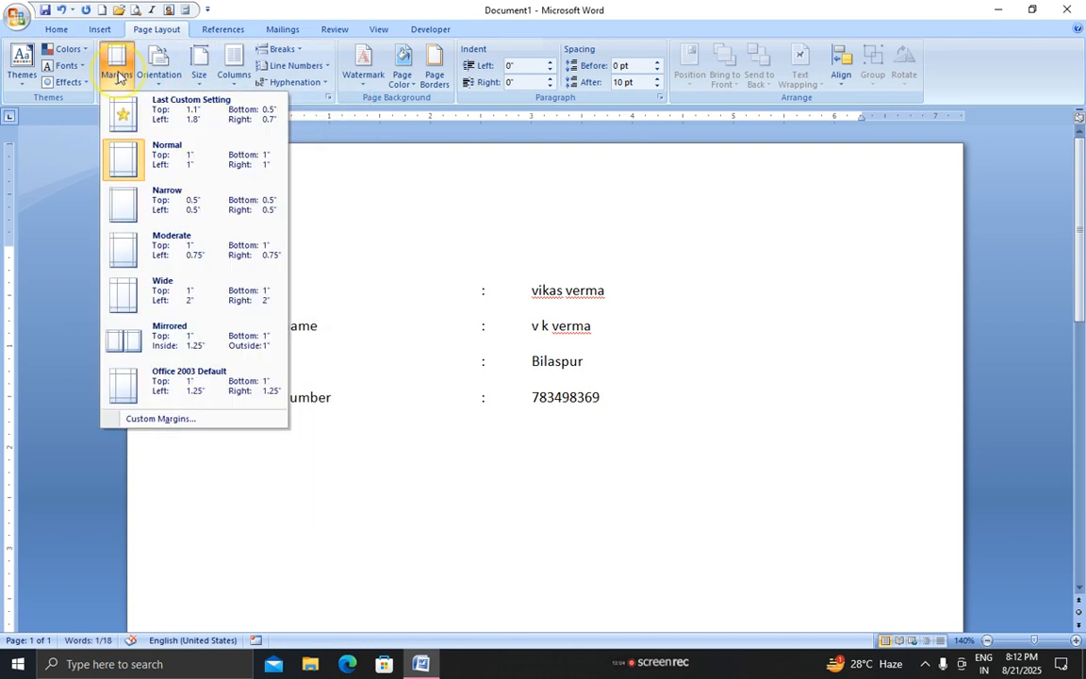
# Make the Biodata heading centered, bold, underlined and 14 pt, then select the name value
pyautogui.click(63, 33)
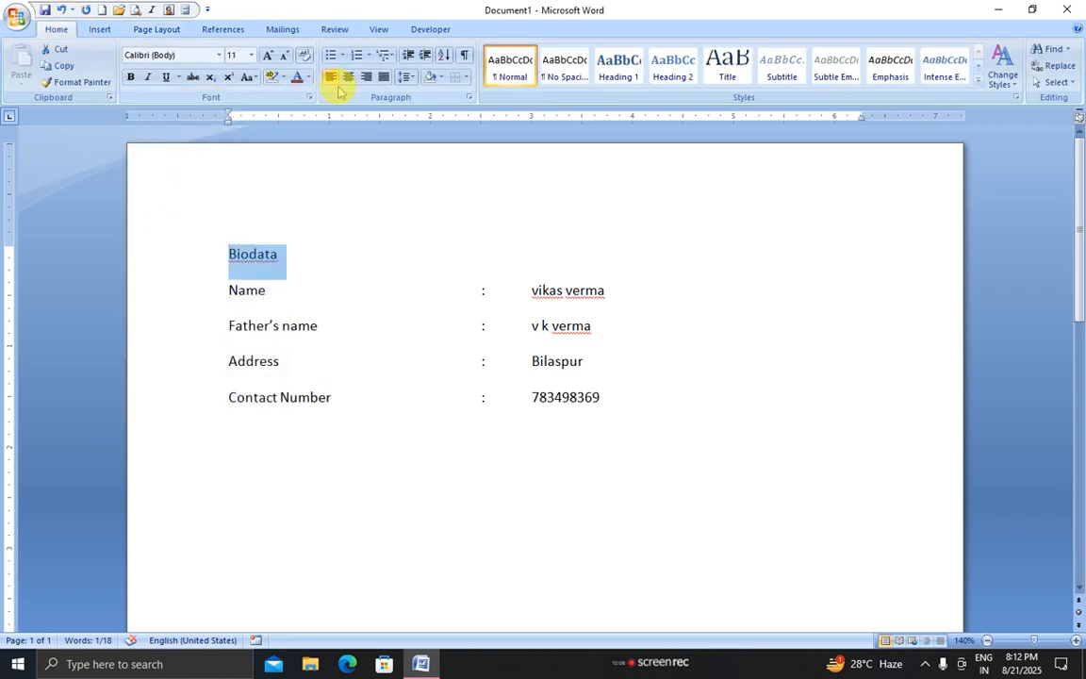
pyautogui.click(348, 78)
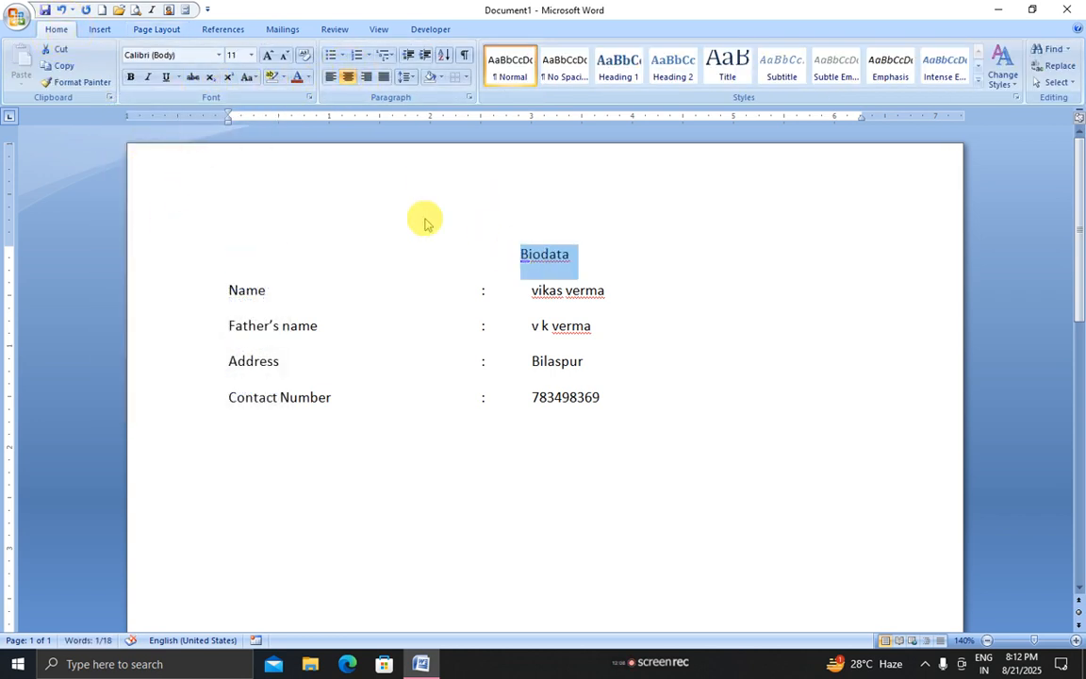
pyautogui.click(131, 77)
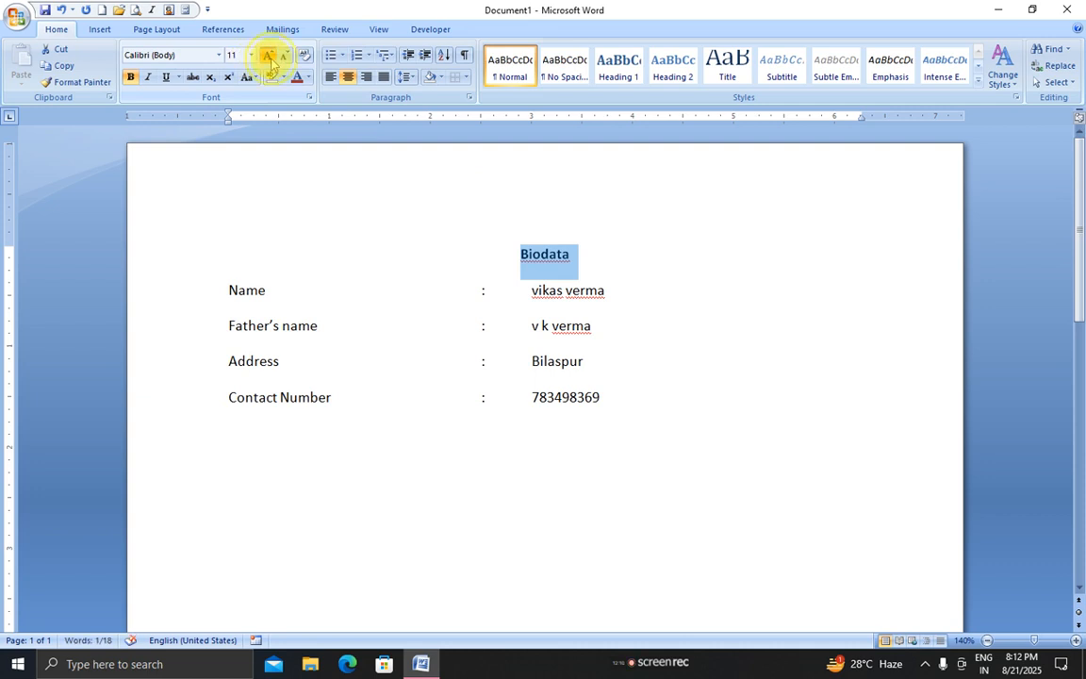
pyautogui.click(269, 55)
pyautogui.click(269, 55)
pyautogui.click(166, 77)
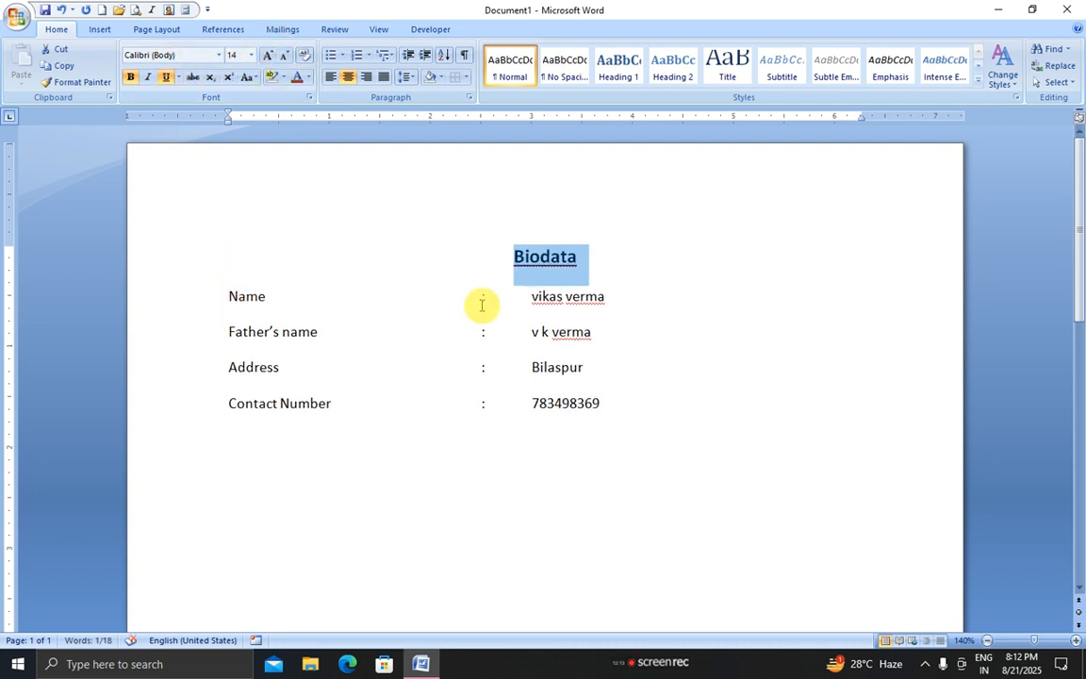
pyautogui.click(533, 297)
pyautogui.moveTo(533, 297); pyautogui.dragTo(611, 296)
# Bold the person's name and shift the four rows' tab stops, the value column settling at 3.5"
pyautogui.click(131, 77)
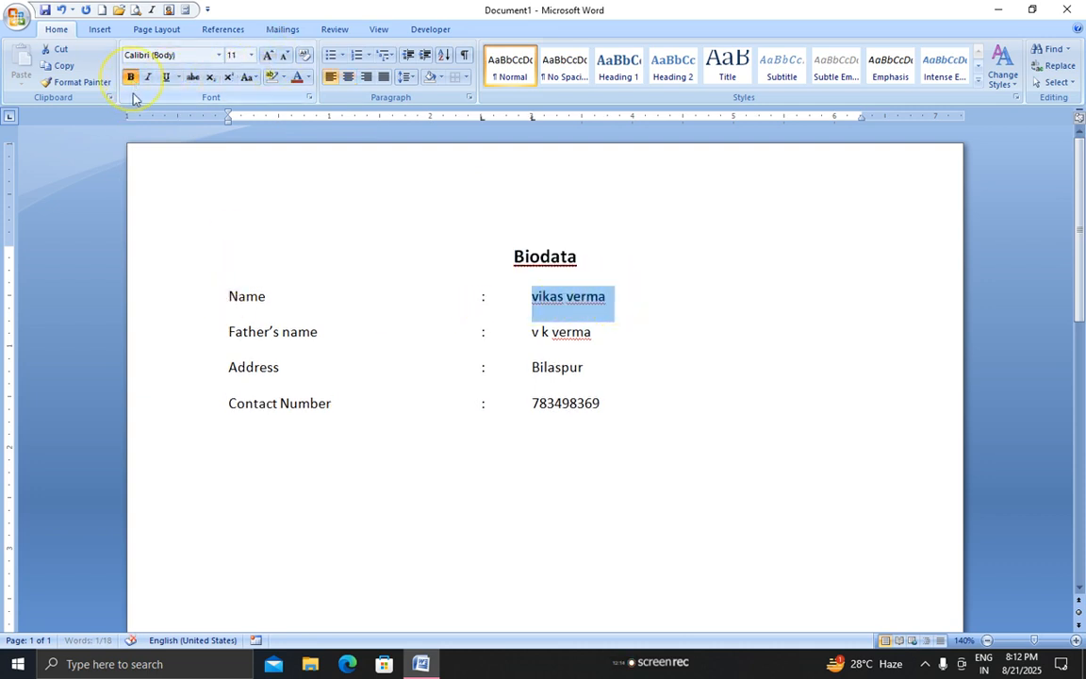
pyautogui.moveTo(226, 296); pyautogui.dragTo(623, 405)
pyautogui.moveTo(531, 119); pyautogui.dragTo(631, 121)
pyautogui.moveTo(482, 119); pyautogui.dragTo(534, 122)
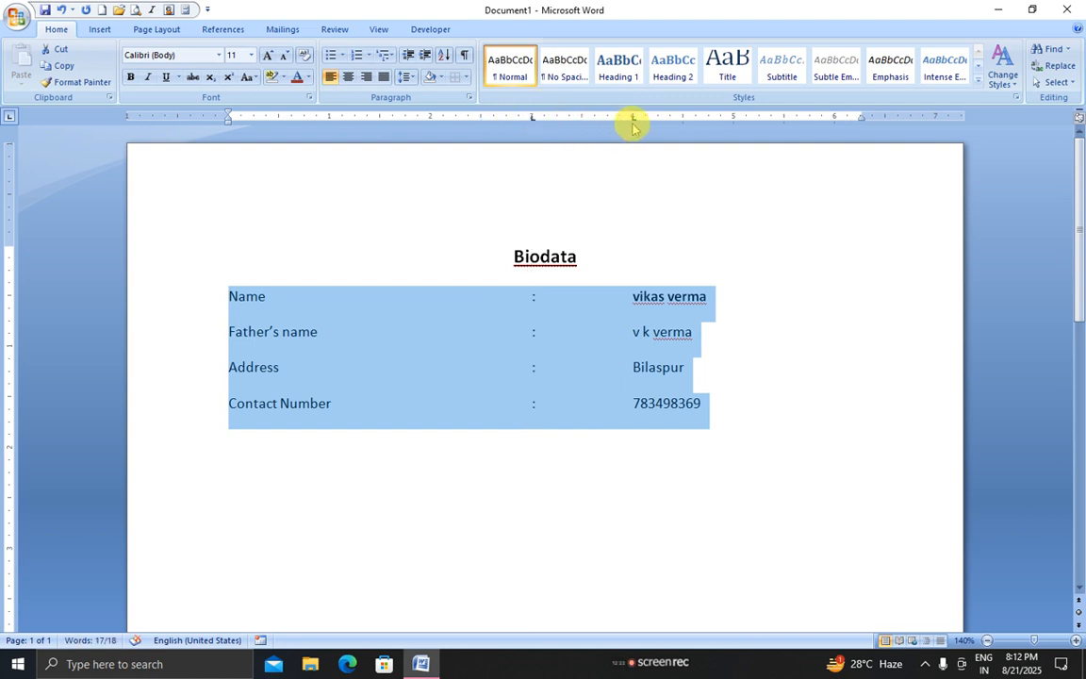
pyautogui.moveTo(631, 122); pyautogui.dragTo(583, 119)
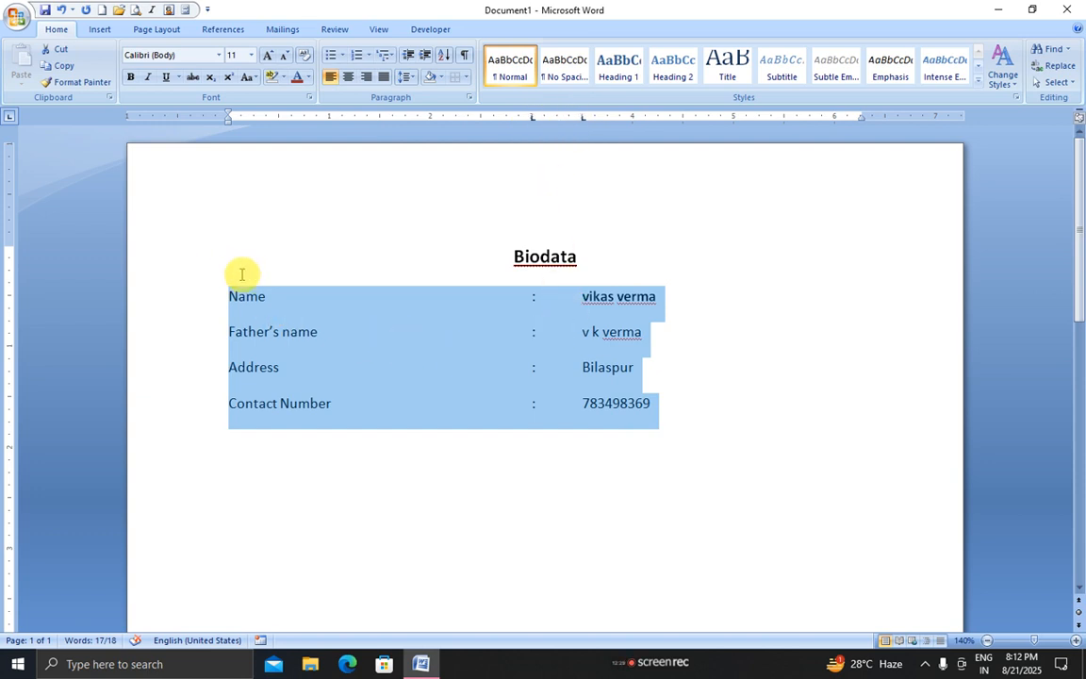
pyautogui.click(286, 296)
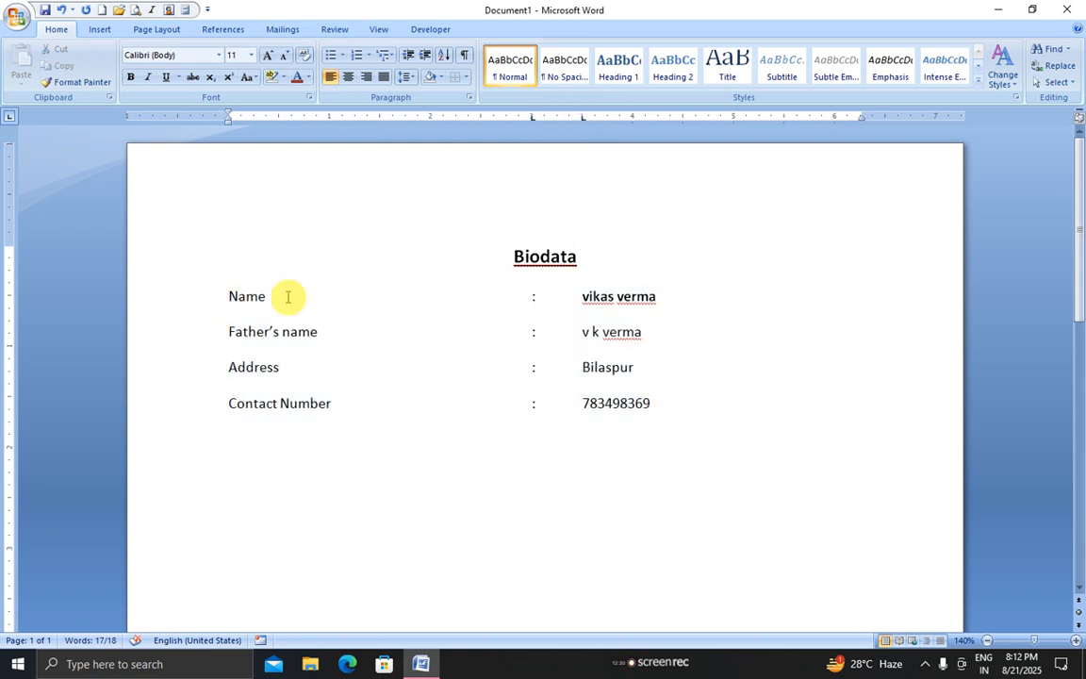
pyautogui.moveTo(227, 294); pyautogui.dragTo(677, 423)
pyautogui.click(675, 419)
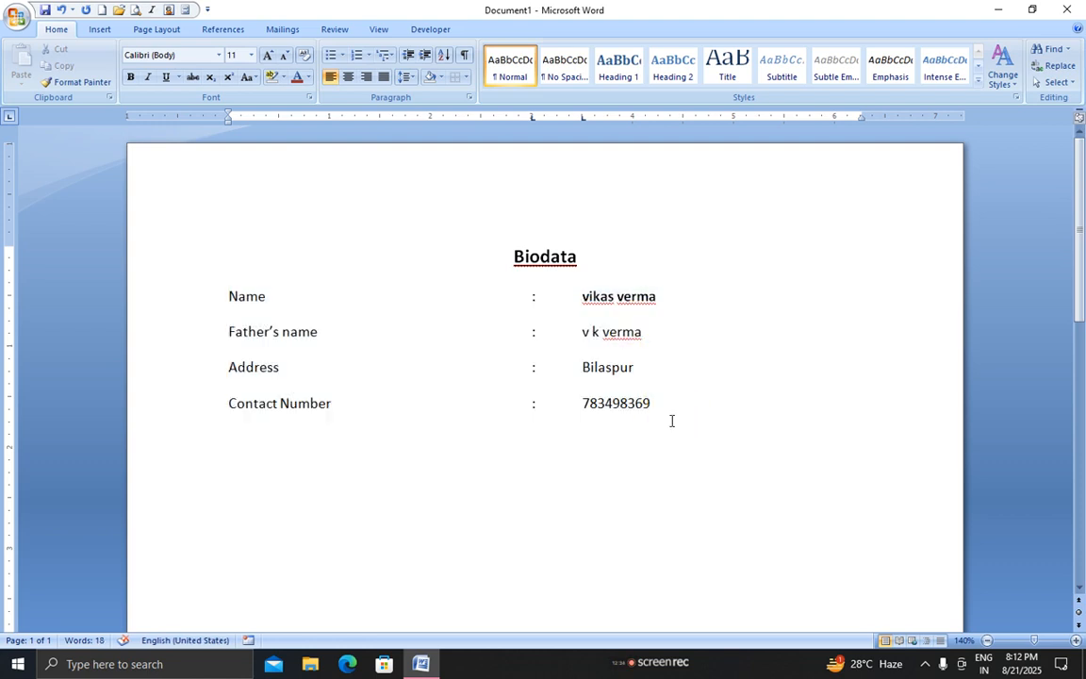
# Insert a 4-column, 3-row table below the contact details
pyautogui.click(99, 29)
pyautogui.click(123, 75)
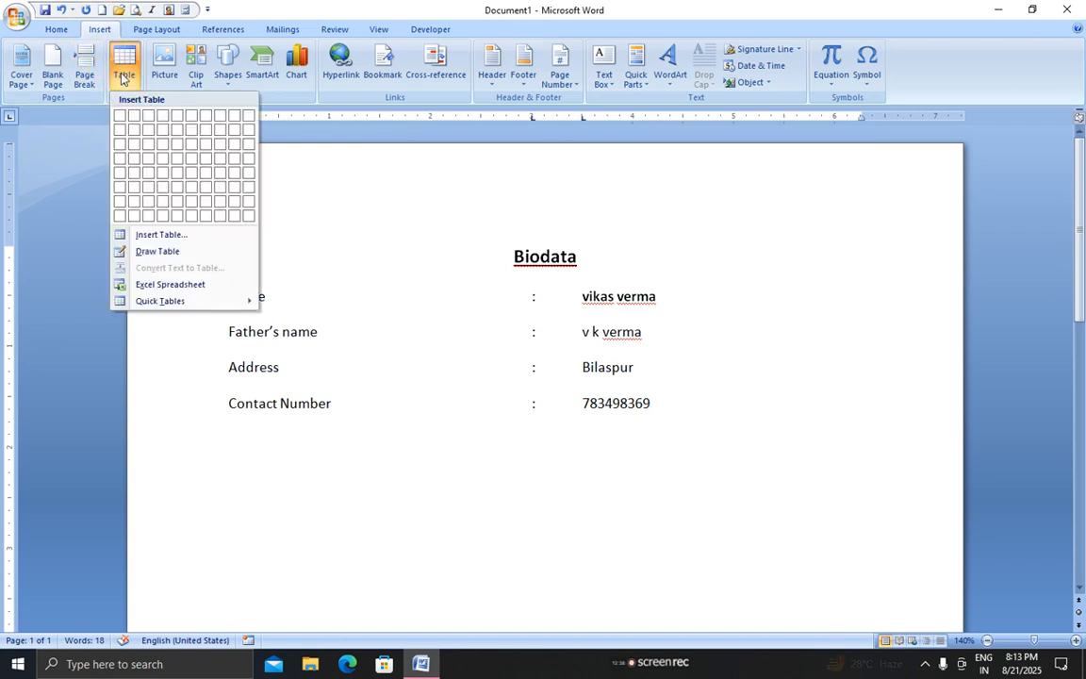
pyautogui.click(161, 148)
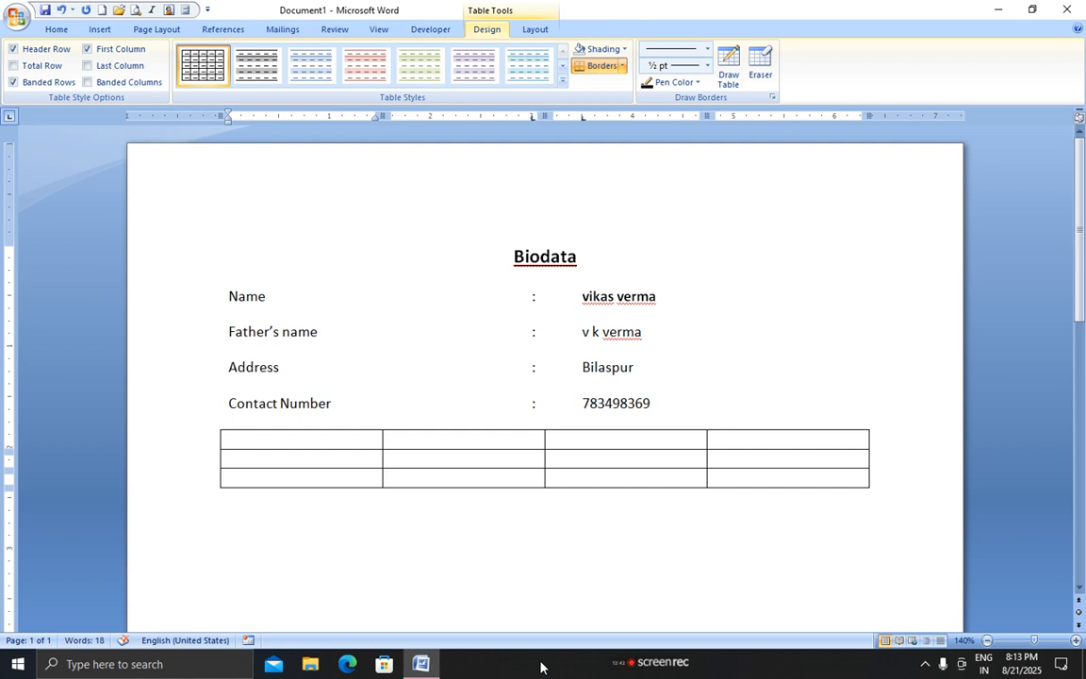
# Type the headers Name of exam, Board / univ, Year, div and widen the first two columns
pyautogui.write('name of ')
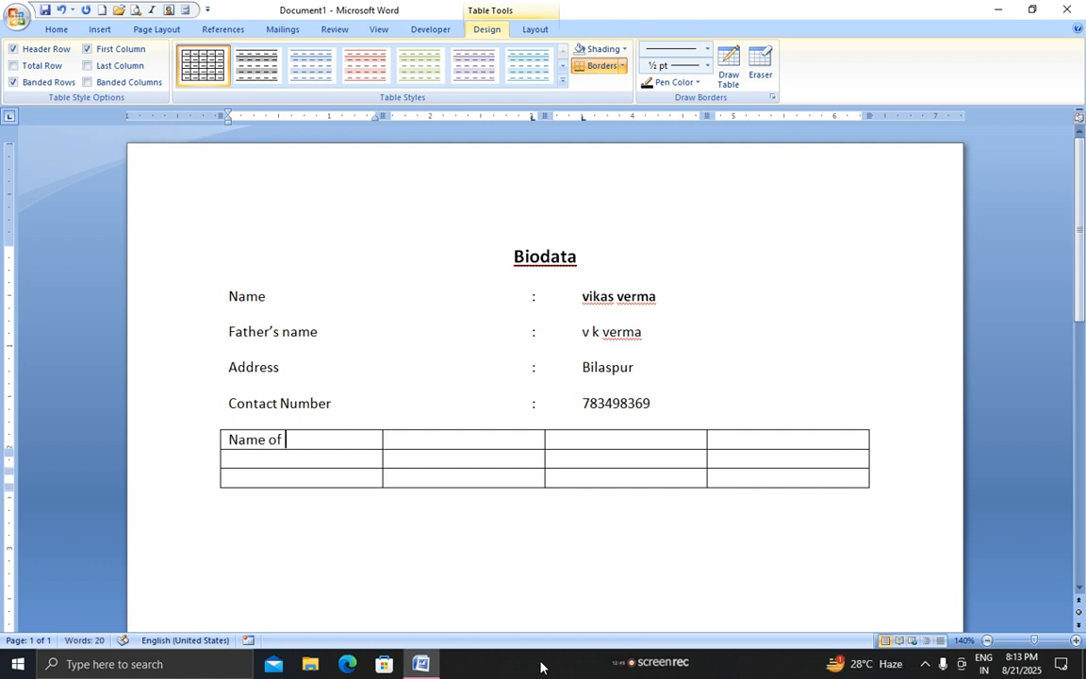
pyautogui.write('exam')
pyautogui.press('Tab')
pyautogui.write('ye')
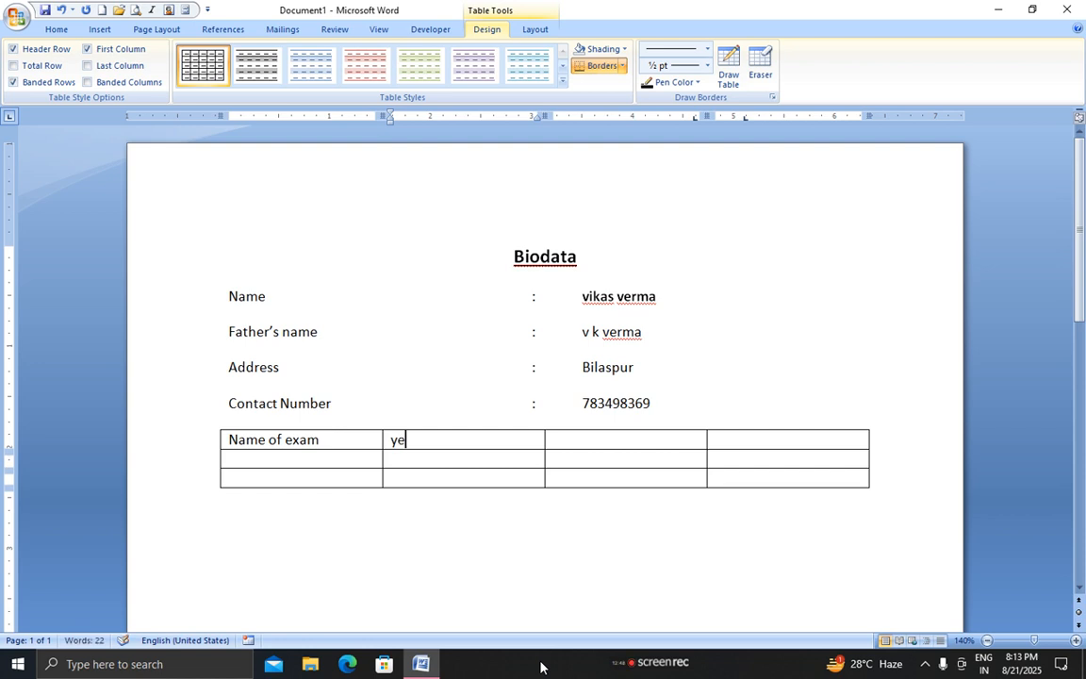
pyautogui.press('BackSpace')
pyautogui.press('BackSpace')
pyautogui.write('board')
pyautogui.press('BackSpace')
pyautogui.press('BackSpace')
pyautogui.press('BackSpace')
pyautogui.press('BackSpace')
pyautogui.write('/ uni')
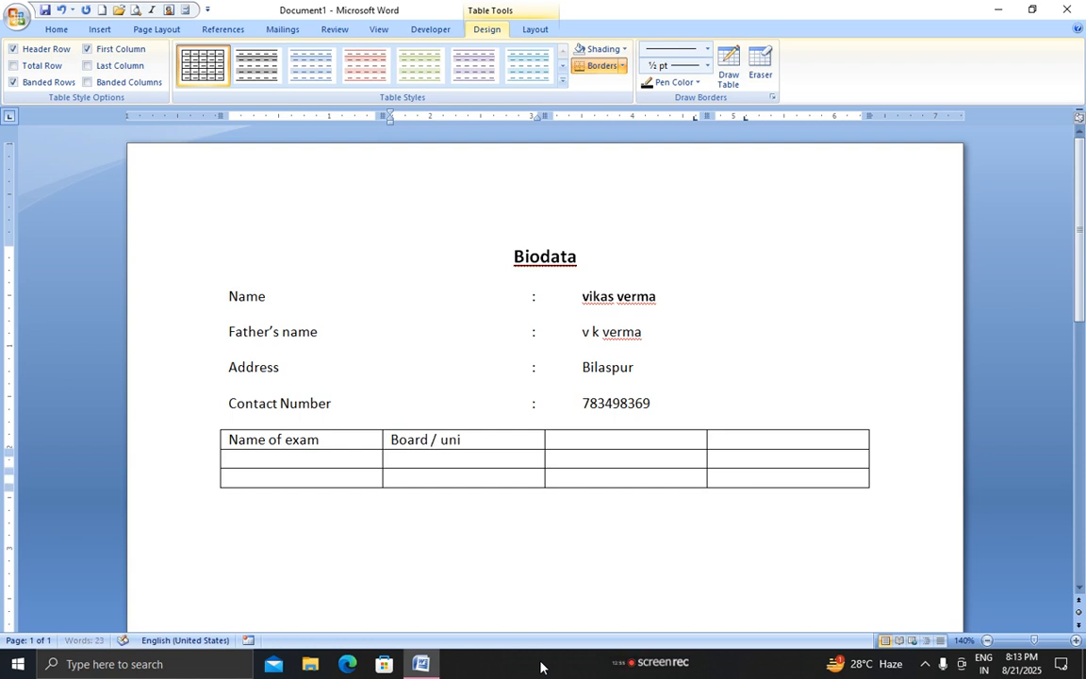
pyautogui.write('v')
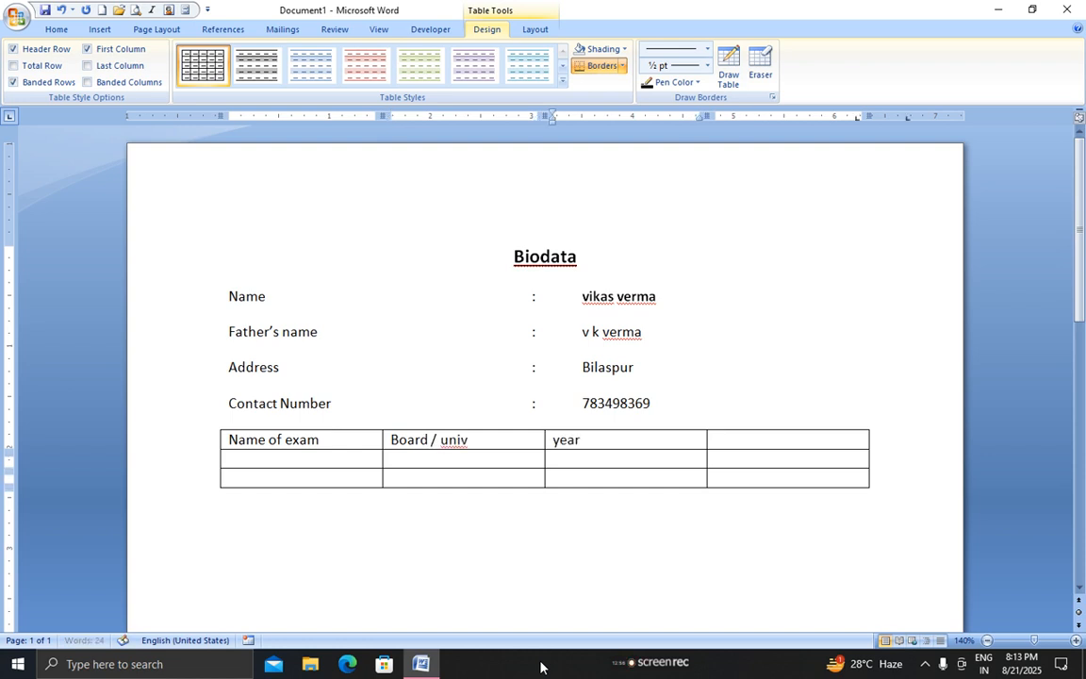
pyautogui.press('Tab')
pyautogui.write('d')
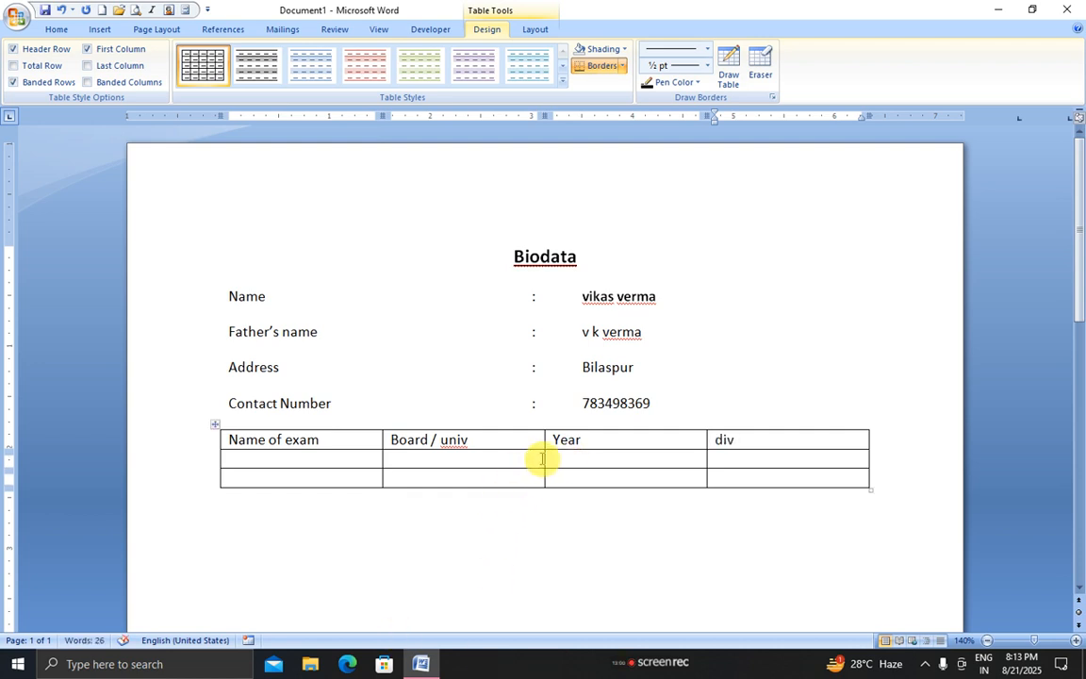
pyautogui.moveTo(544, 456); pyautogui.dragTo(778, 461)
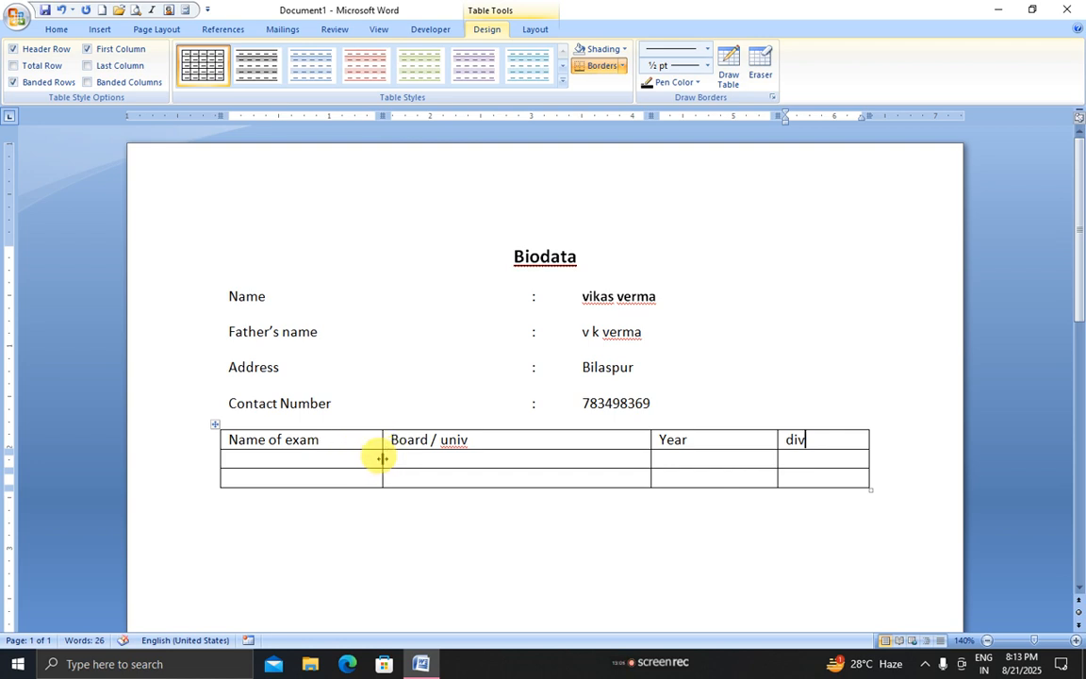
pyautogui.moveTo(382, 458); pyautogui.dragTo(443, 459)
# Fill row 2 with 10th, Cg board, 2022 and 1st, adding two blank rows below
pyautogui.click(275, 462)
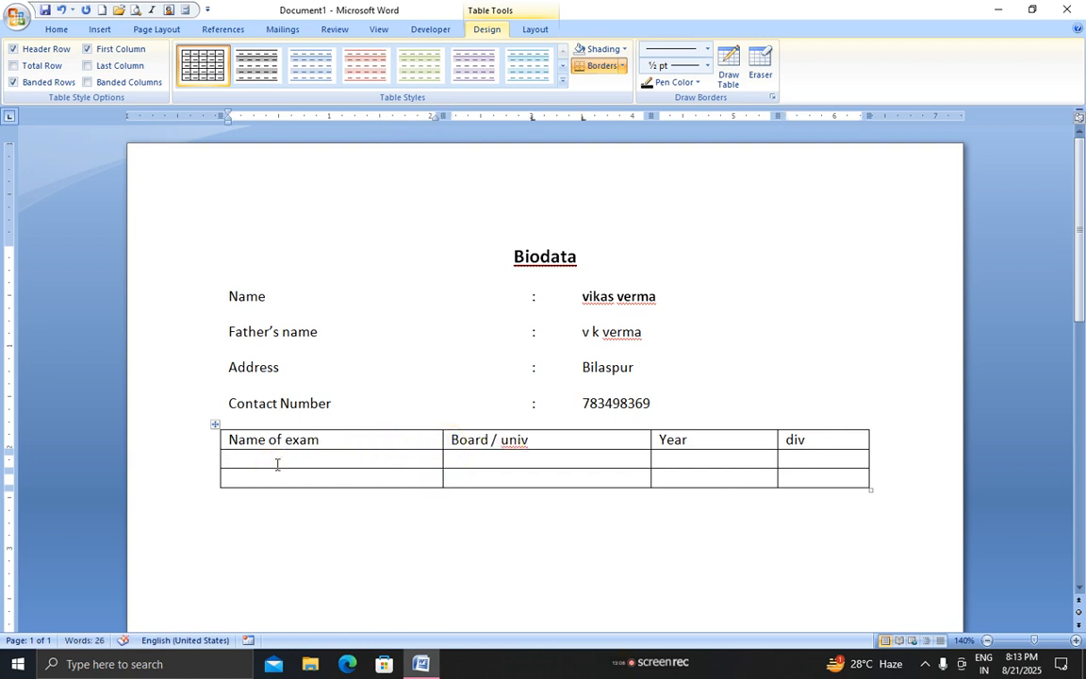
pyautogui.write('10th')
pyautogui.press('Tab')
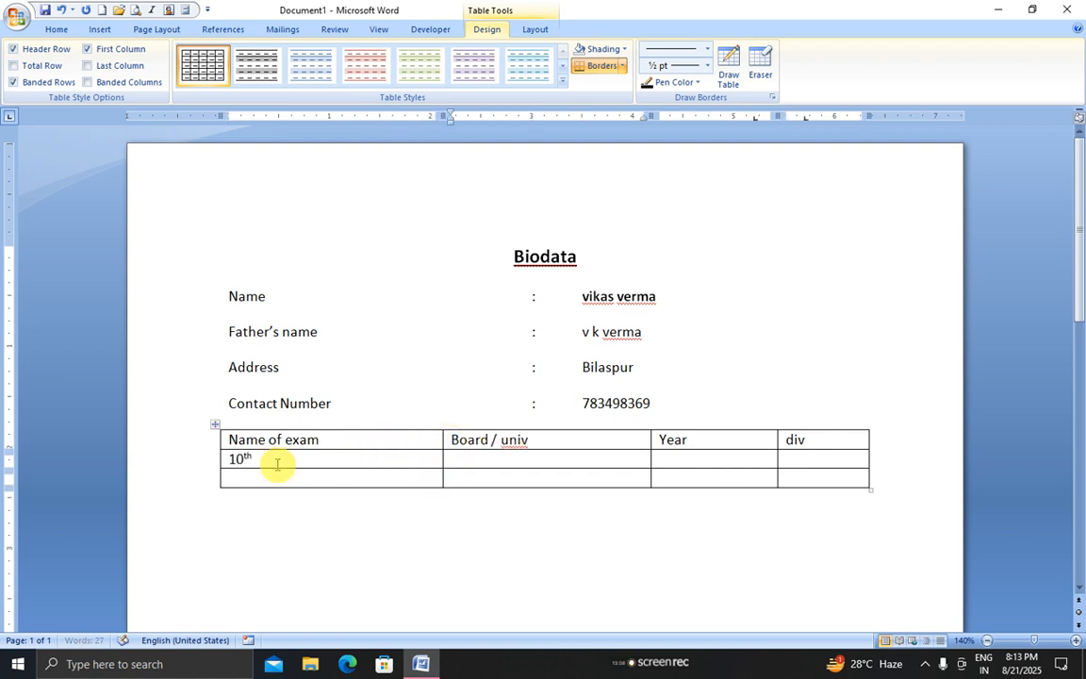
pyautogui.write('cg')
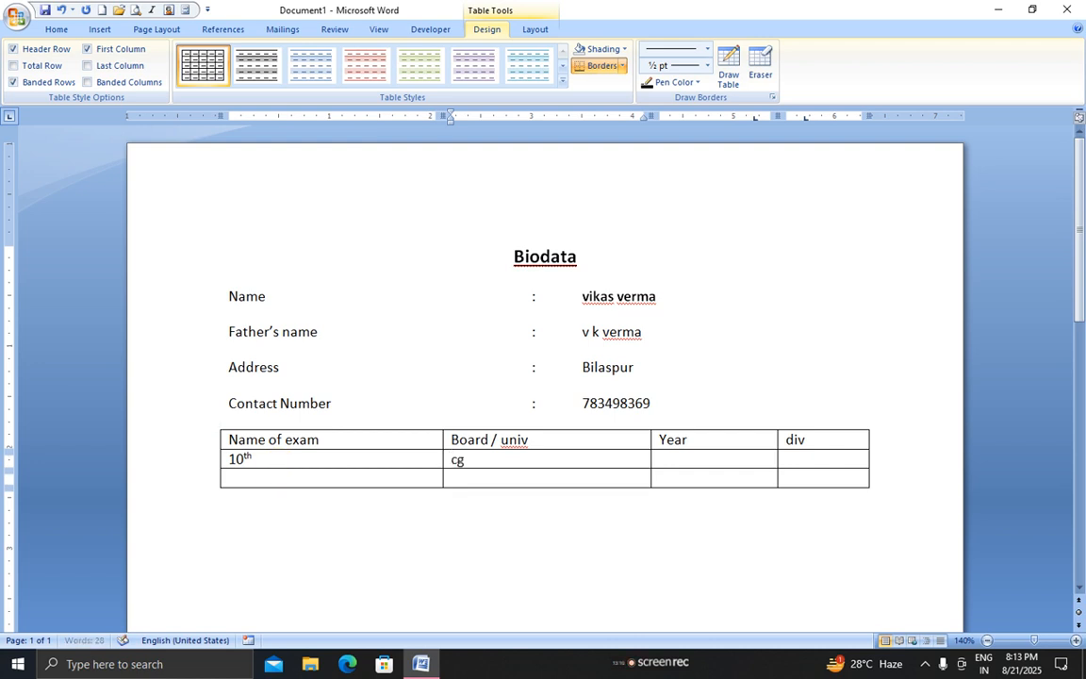
pyautogui.write(' board')
pyautogui.press('Tab')
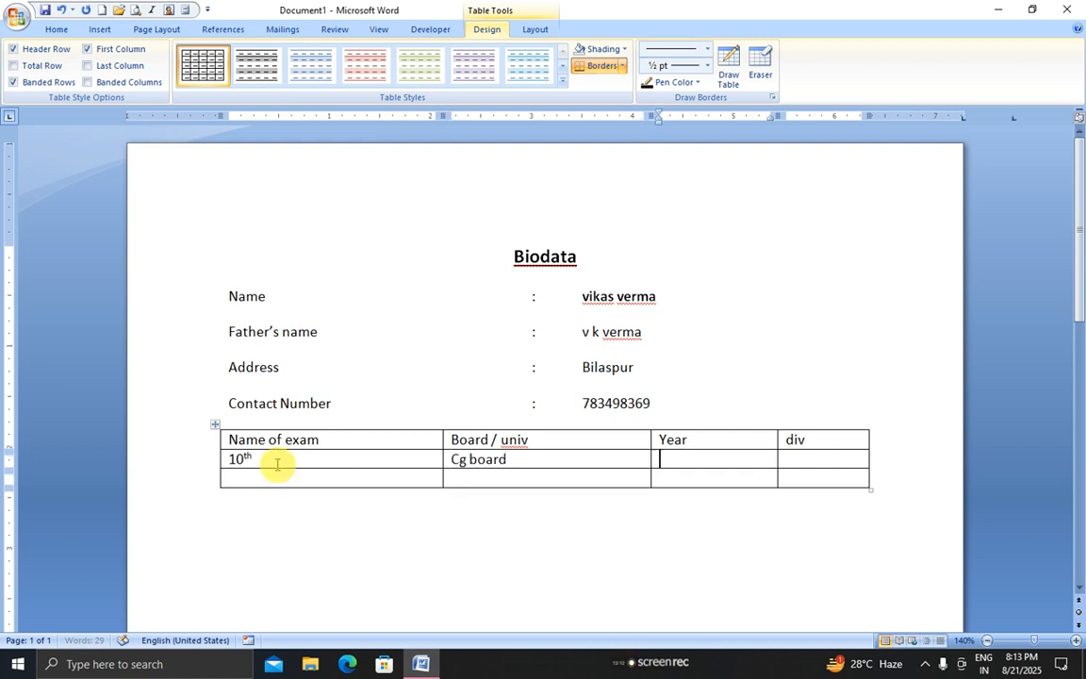
pyautogui.write('200')
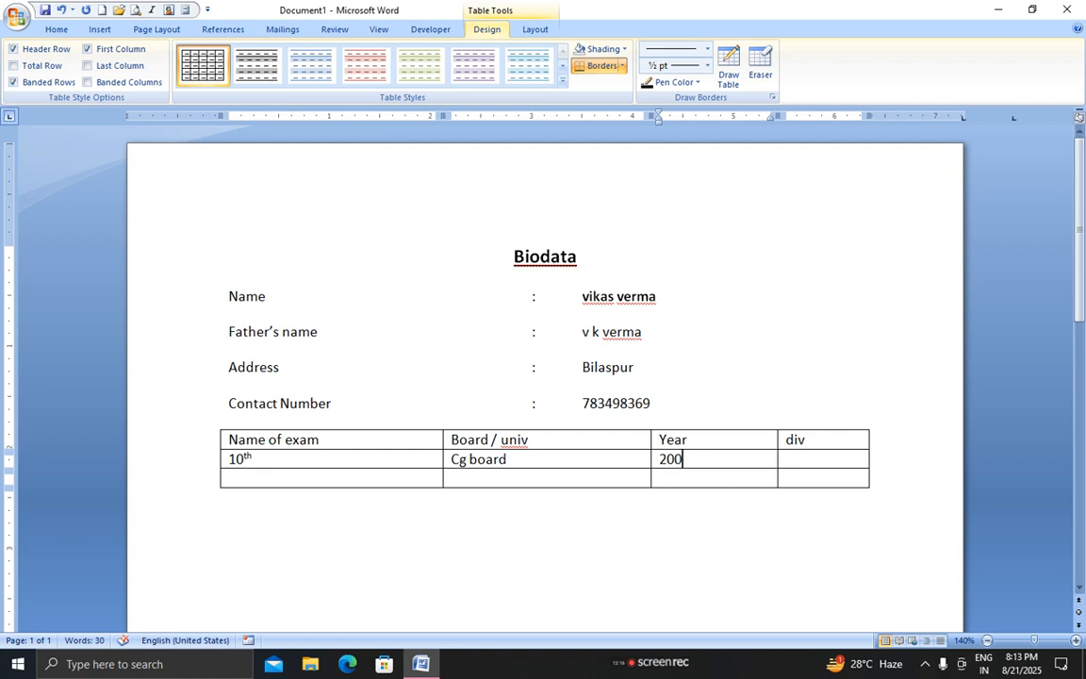
pyautogui.press('BackSpace')
pyautogui.press('Tab')
pyautogui.write('1st')
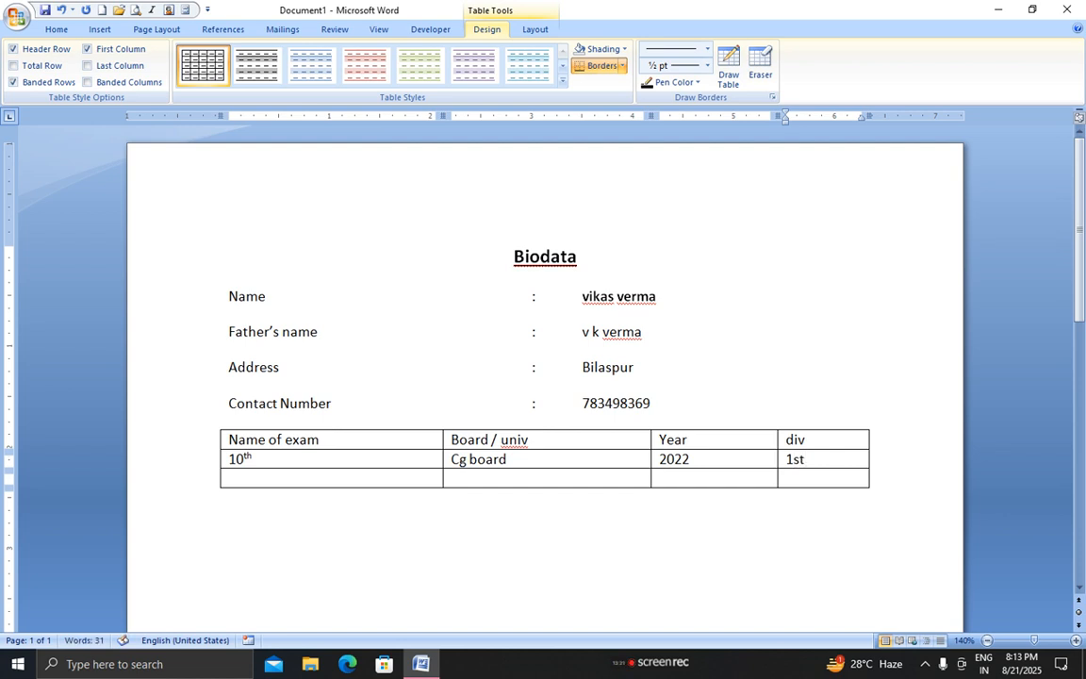
pyautogui.press('Tab')
pyautogui.press('Tab')
pyautogui.press('Tab')
pyautogui.press('Tab')
pyautogui.press('Tab')
pyautogui.press('Tab')
pyautogui.press('Tab')
pyautogui.press('Tab')
pyautogui.press('Tab')
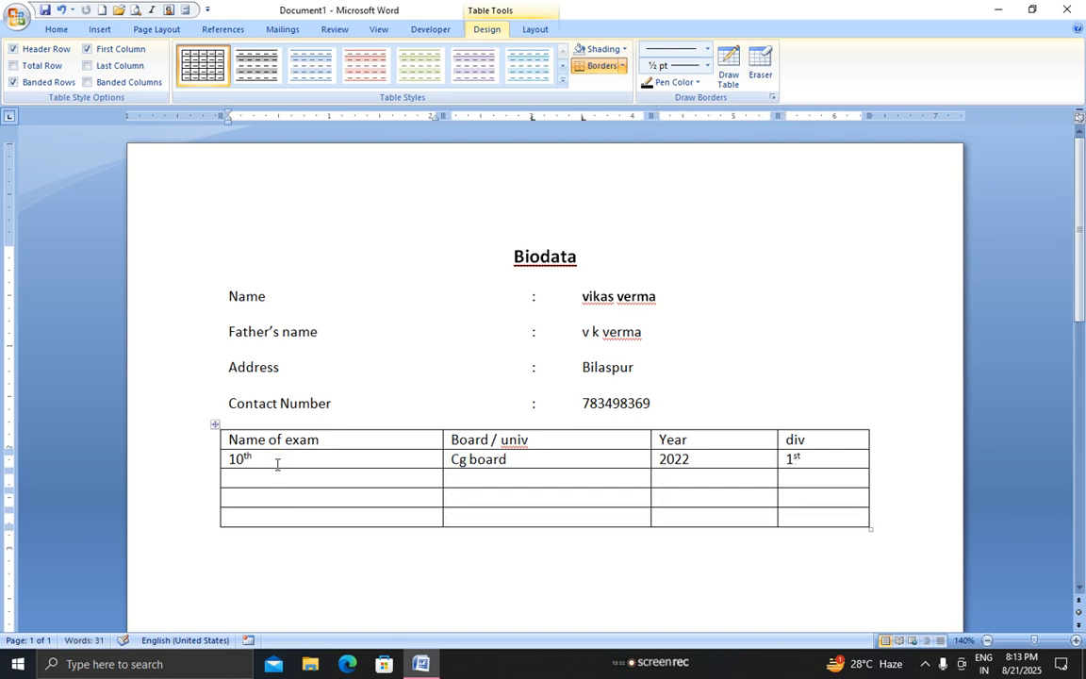
pyautogui.press('Down')
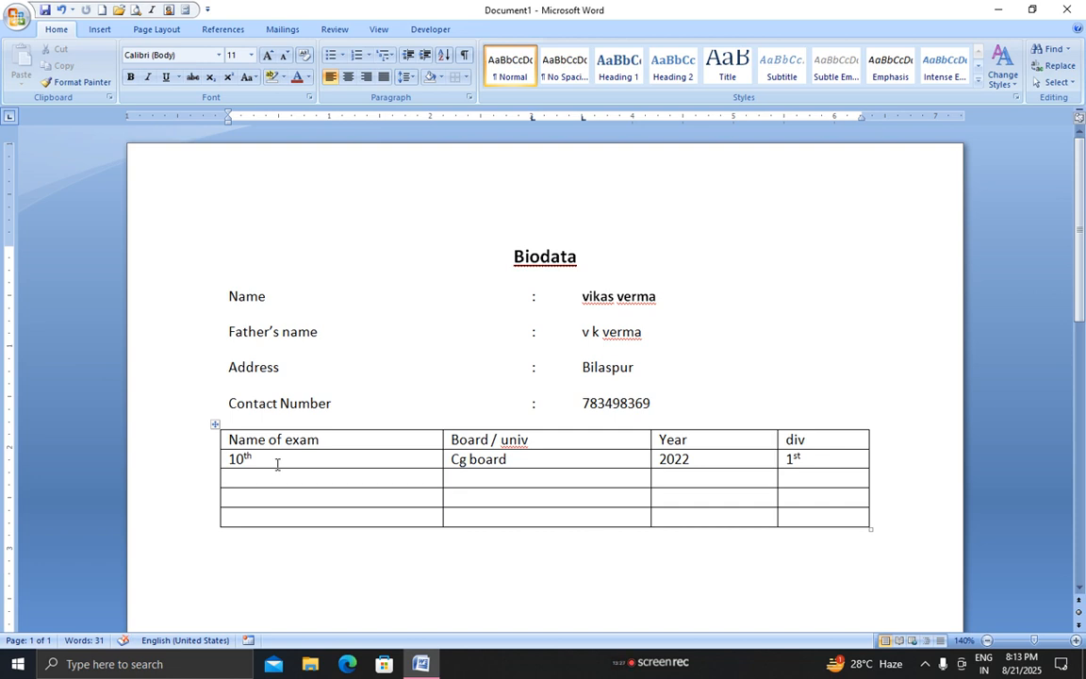
# Apply a thick-line Box page border around the whole document
pyautogui.click(169, 36)
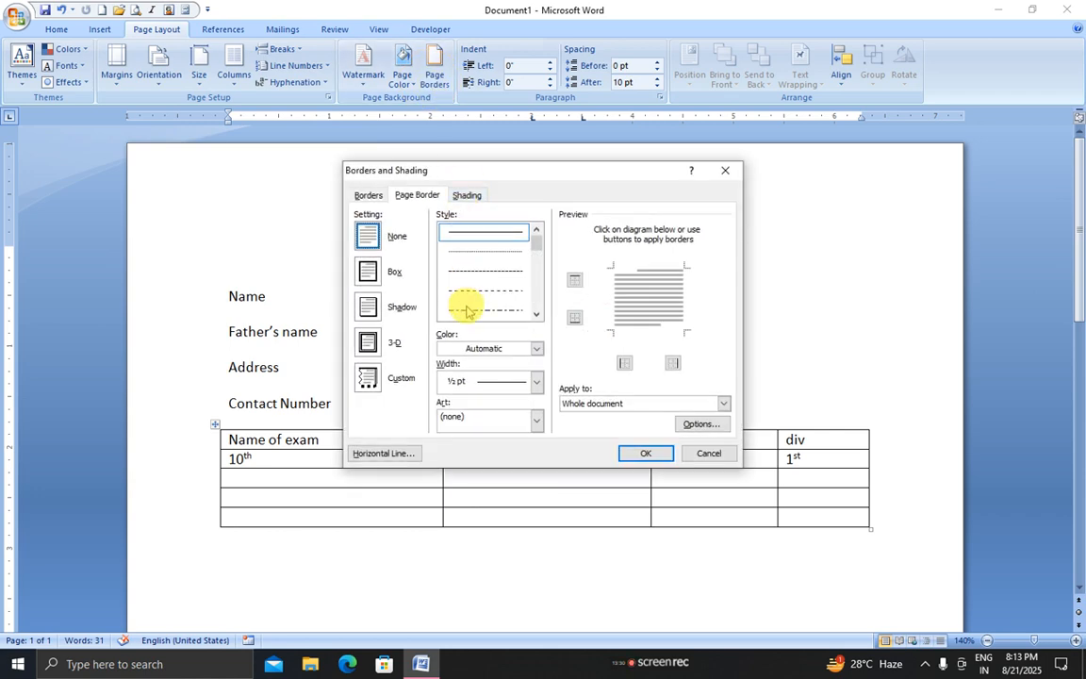
pyautogui.moveTo(538, 244); pyautogui.dragTo(536, 265)
pyautogui.click(509, 291)
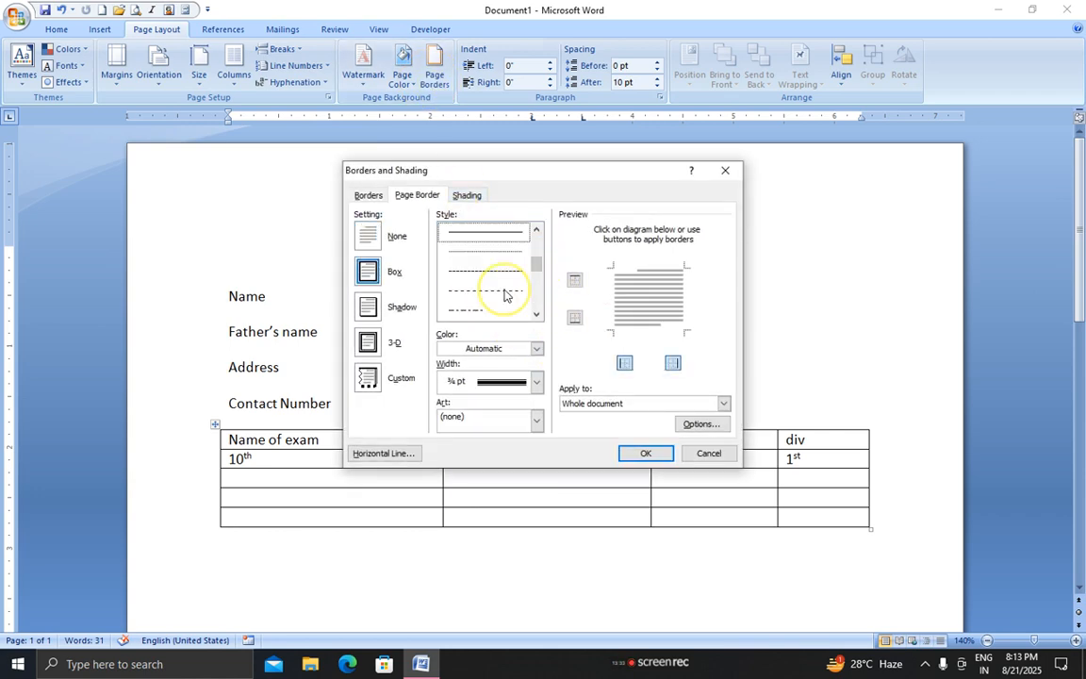
pyautogui.click(633, 453)
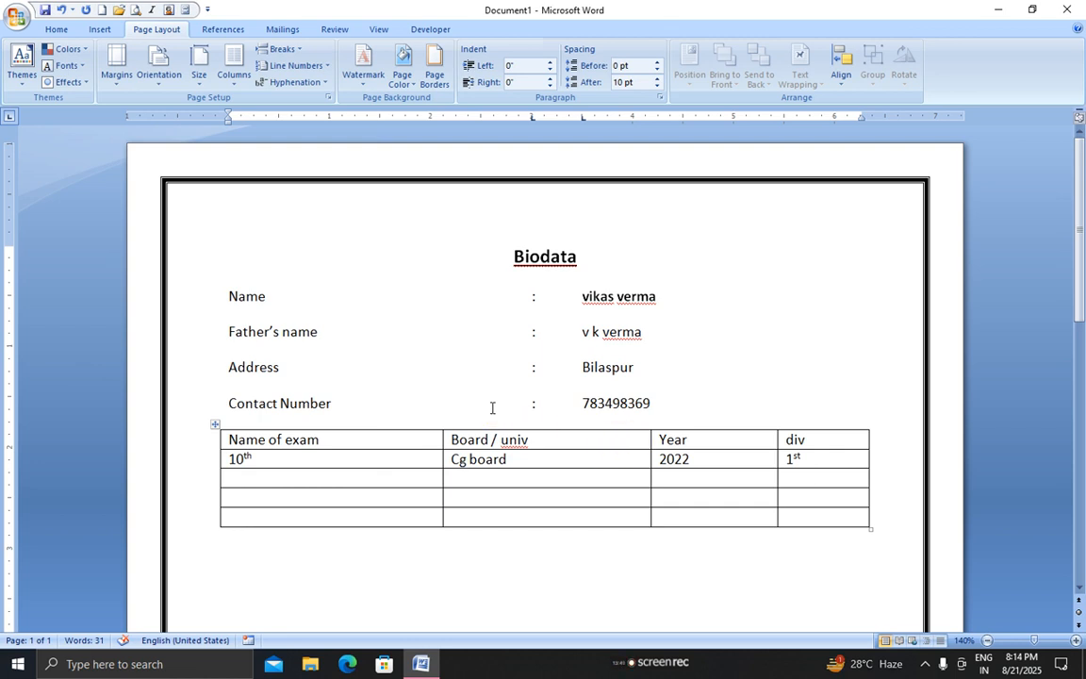
pyautogui.click(60, 29)
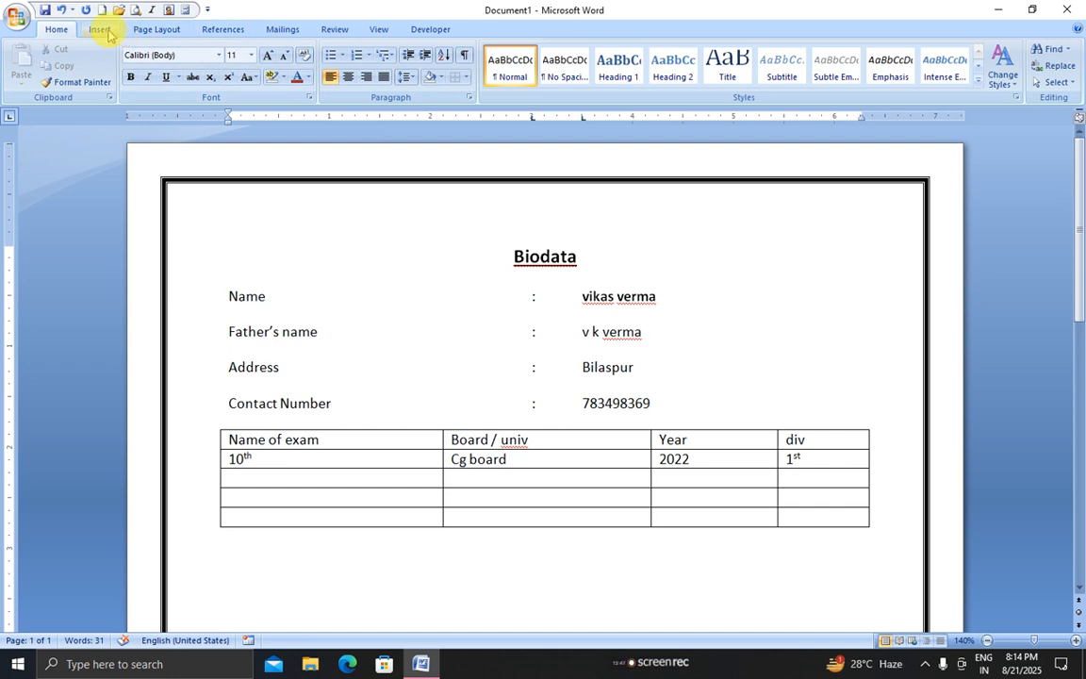
# Cycle through the Home, Insert and Page Layout ribbons, ending on Page Layout with the cursor in the document
pyautogui.click(151, 29)
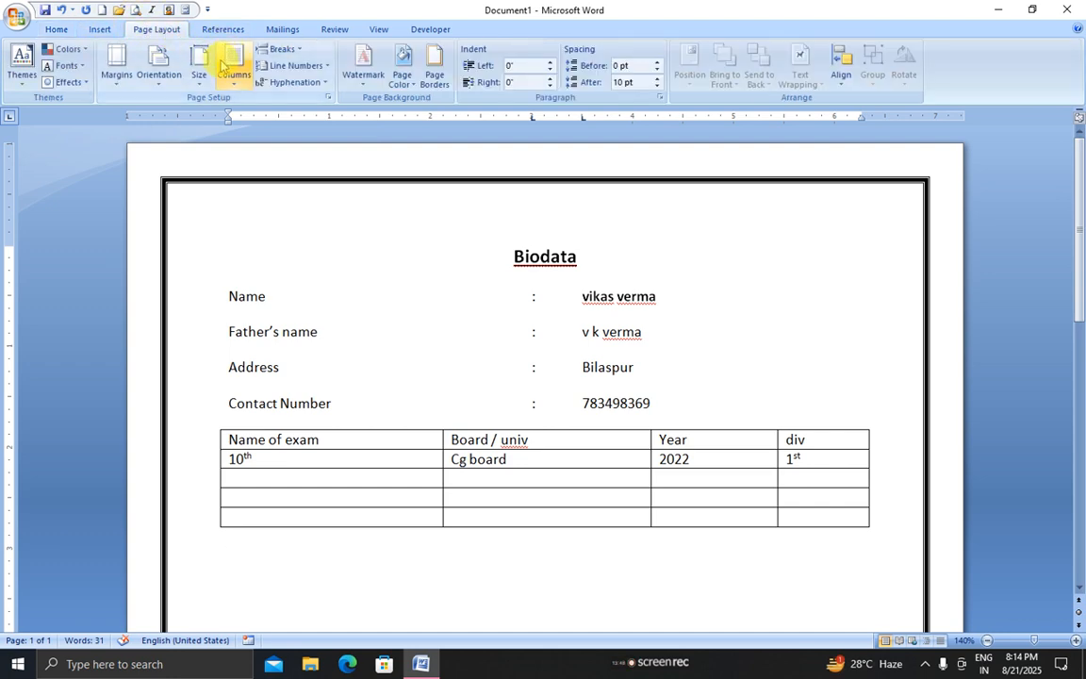
pyautogui.click(96, 30)
pyautogui.click(59, 28)
pyautogui.click(96, 30)
pyautogui.click(132, 29)
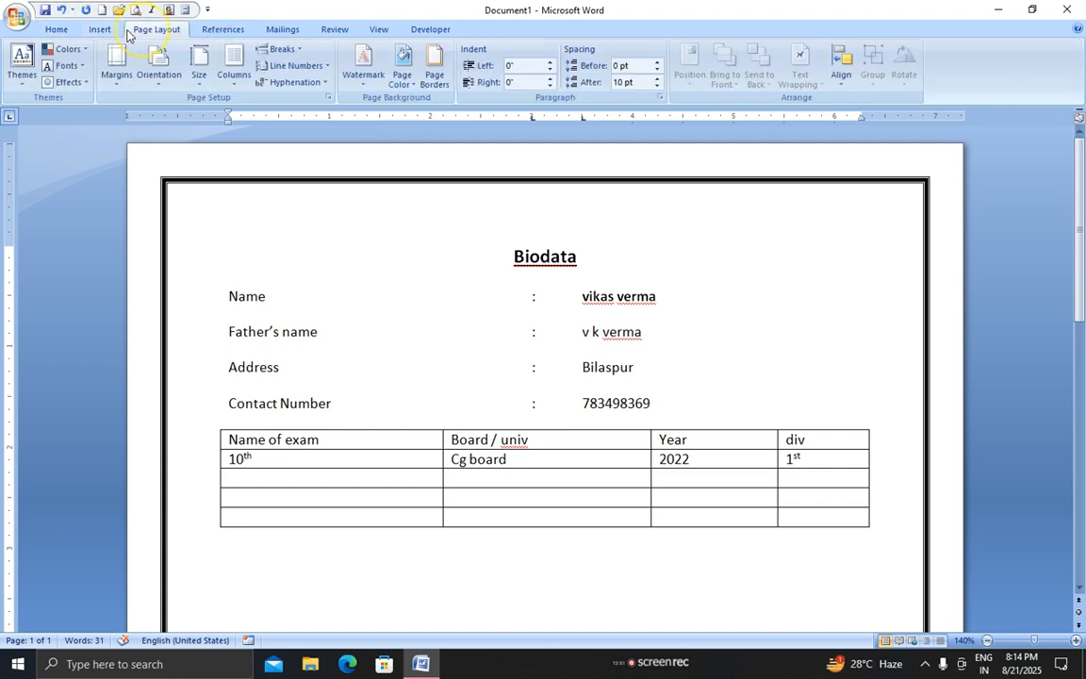
pyautogui.click(96, 29)
pyautogui.click(56, 30)
pyautogui.click(100, 29)
pyautogui.click(141, 29)
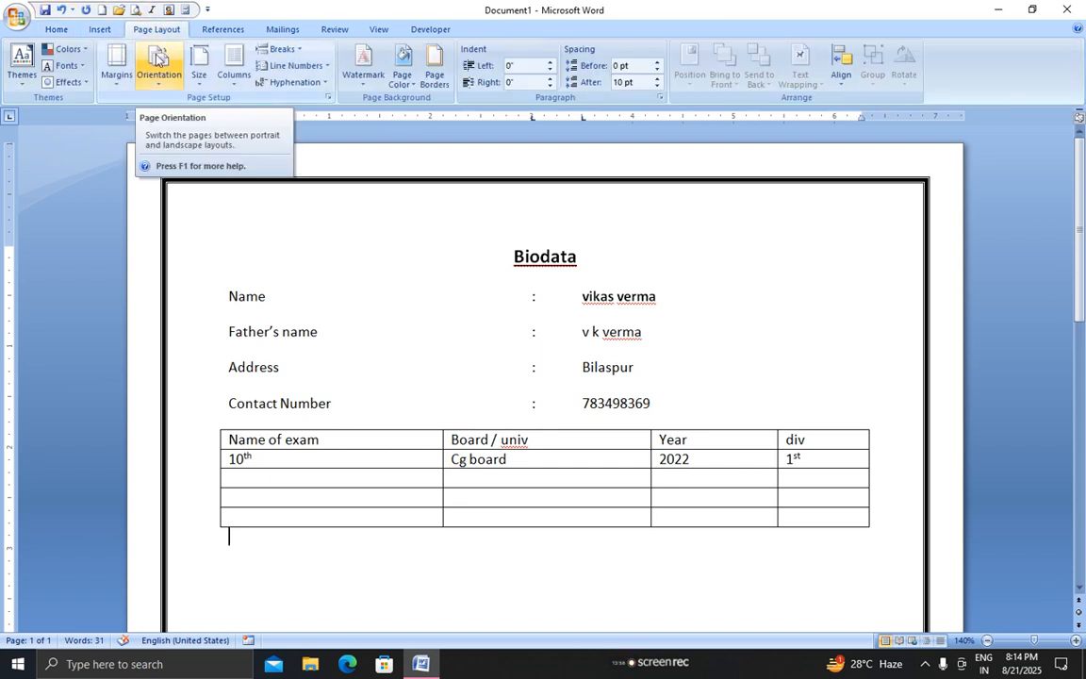
pyautogui.click(496, 323)
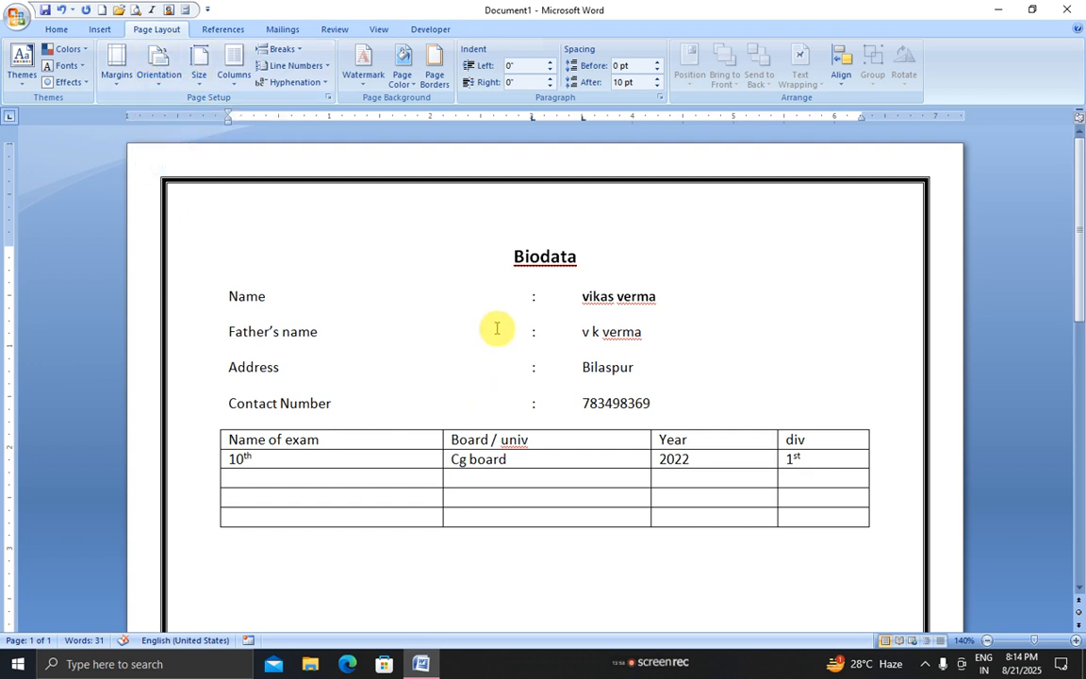
pyautogui.click(497, 322)
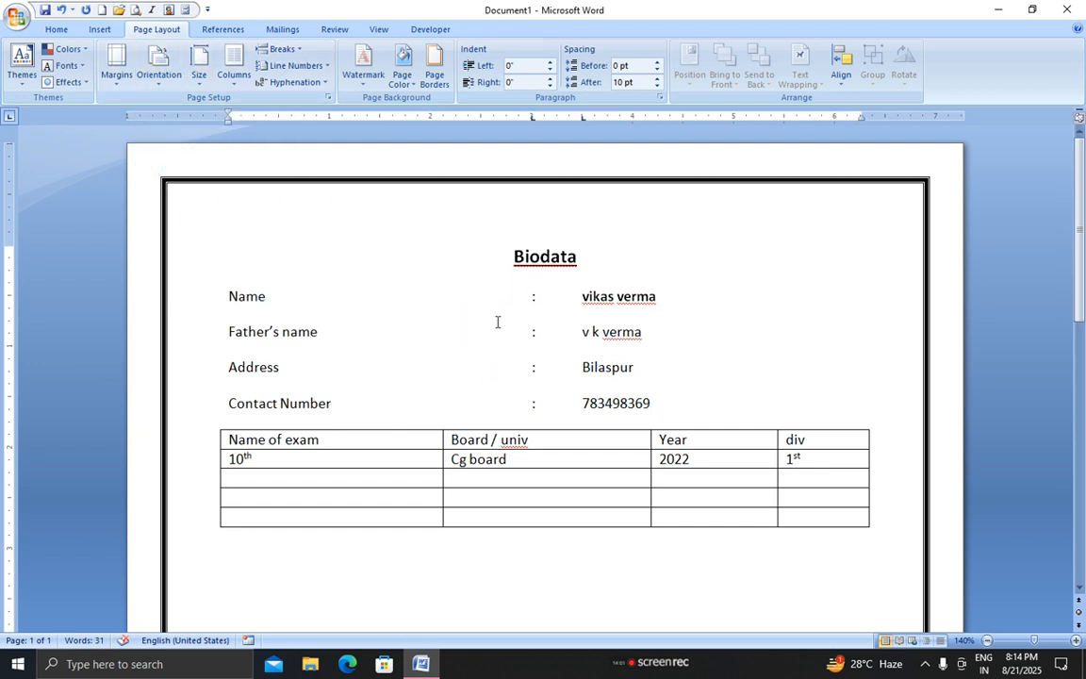